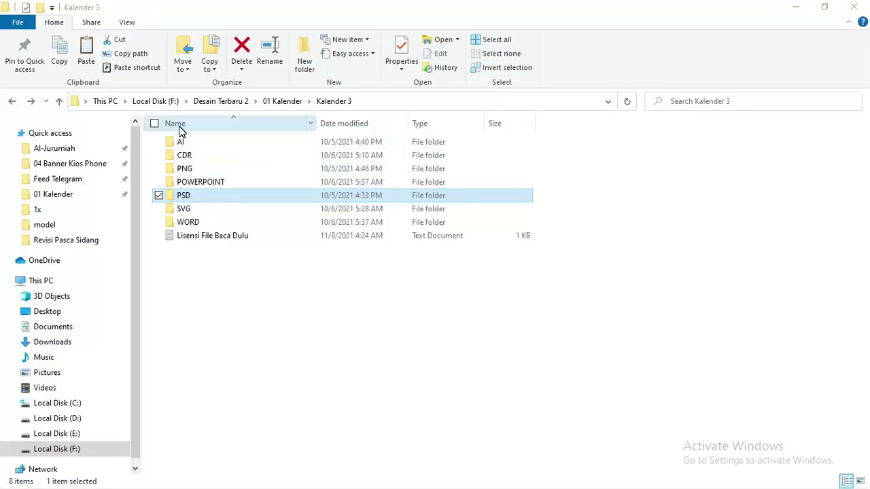
# Step: Look inside the CDR folder at the CorelDRAW calendar file, then return to Kalender 3
pyautogui.click(189, 156)
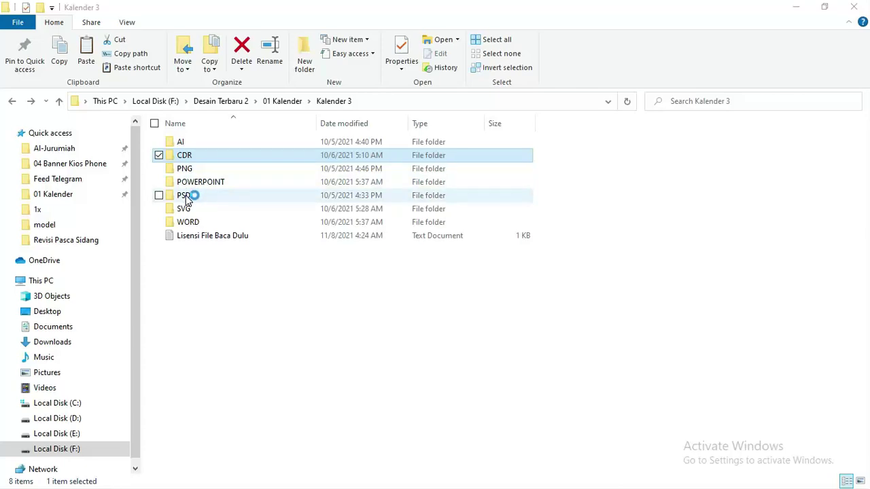
pyautogui.doubleClick(188, 157)
pyautogui.rightClick(197, 156)
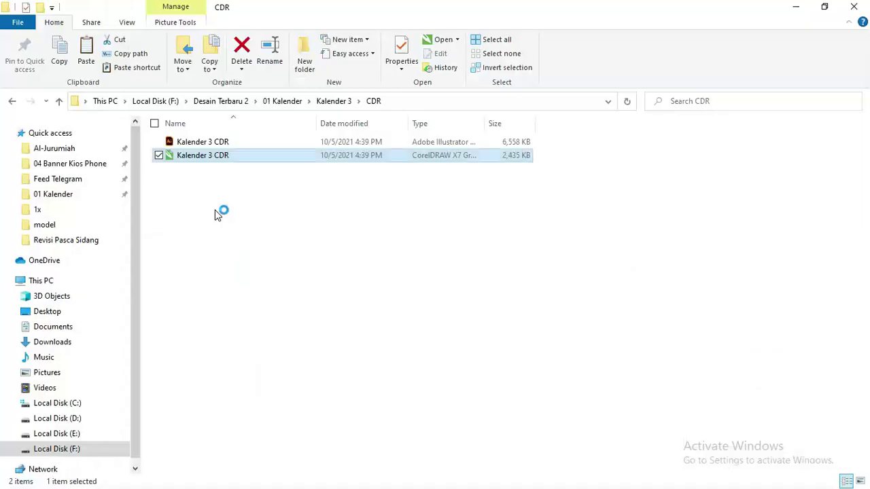
pyautogui.hotkey('alt', 'Up')
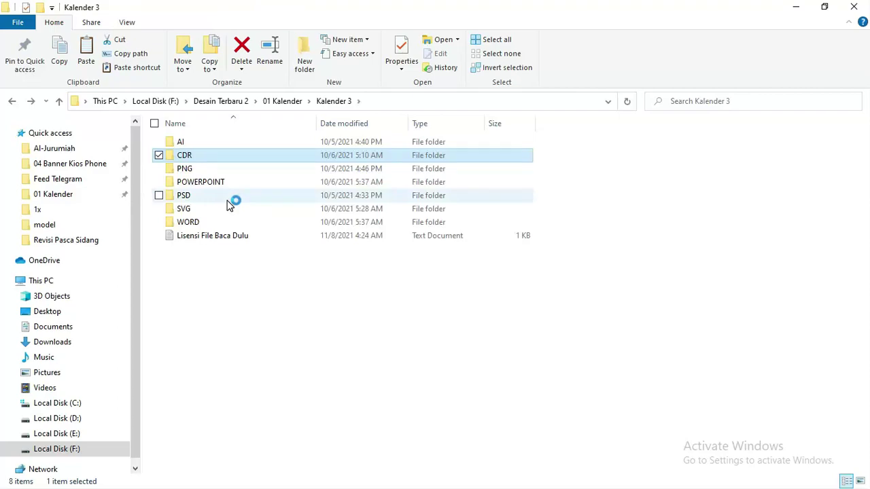
# Step: Open the four Kalender 3 CDR PSD files from the PSD folder, then return to Kalender 3
pyautogui.doubleClick(227, 199)
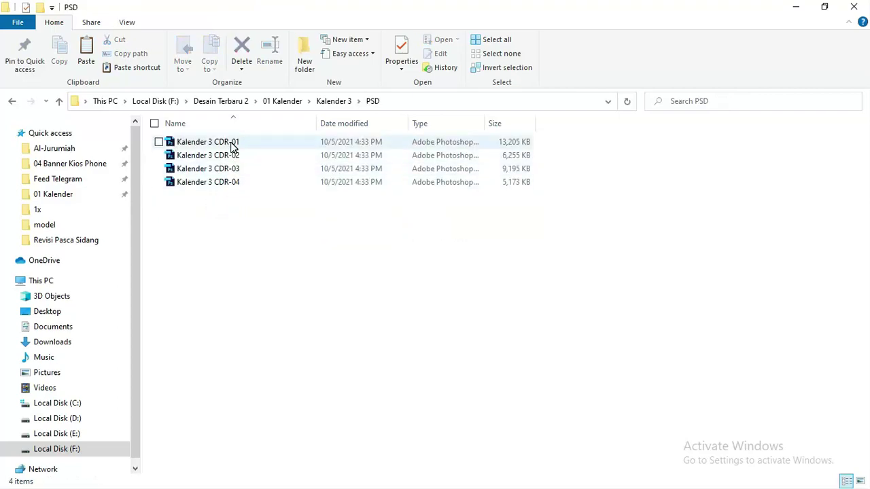
pyautogui.moveTo(248, 213); pyautogui.dragTo(200, 142)
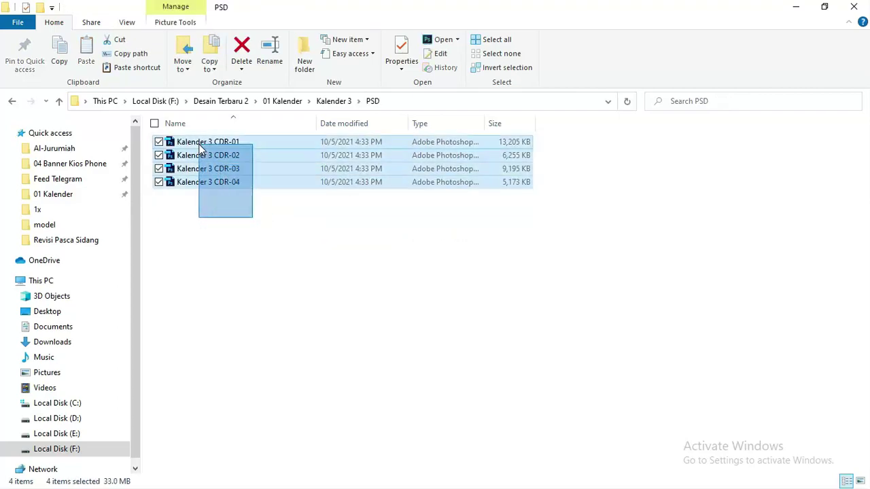
pyautogui.moveTo(237, 228); pyautogui.dragTo(204, 144)
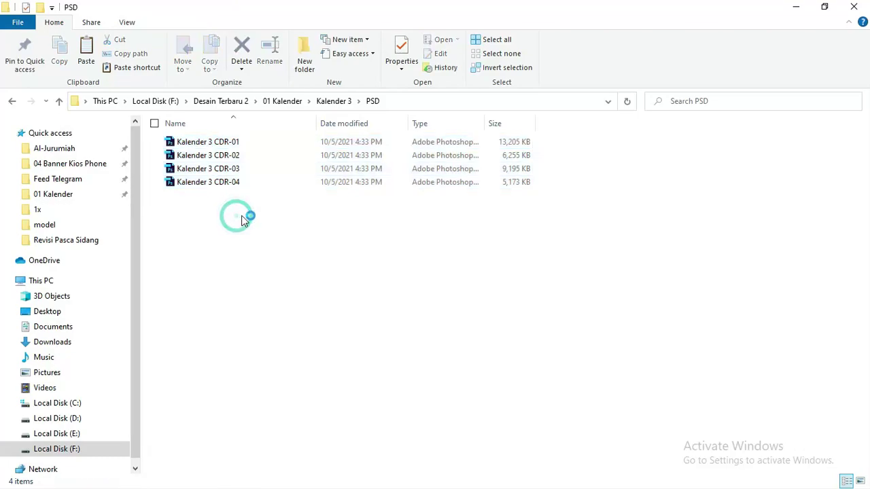
pyautogui.rightClick(204, 144)
pyautogui.click(227, 155)
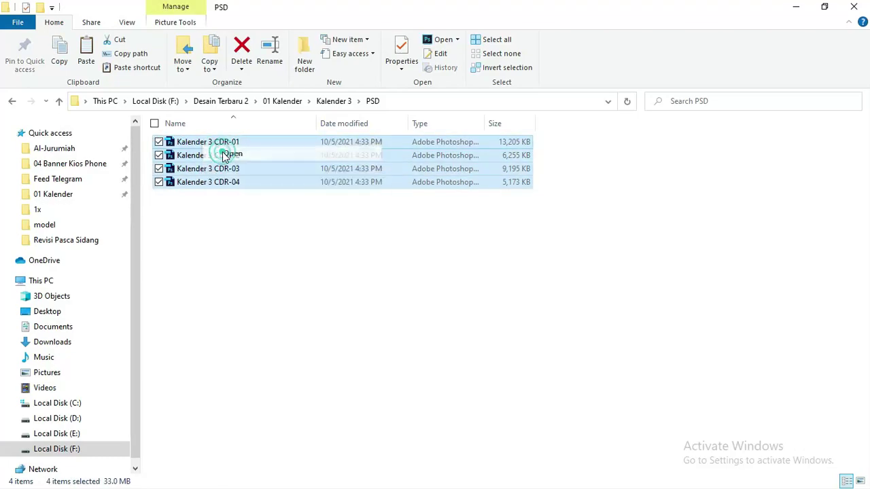
pyautogui.click(220, 228)
pyautogui.hotkey('alt', 'Up')
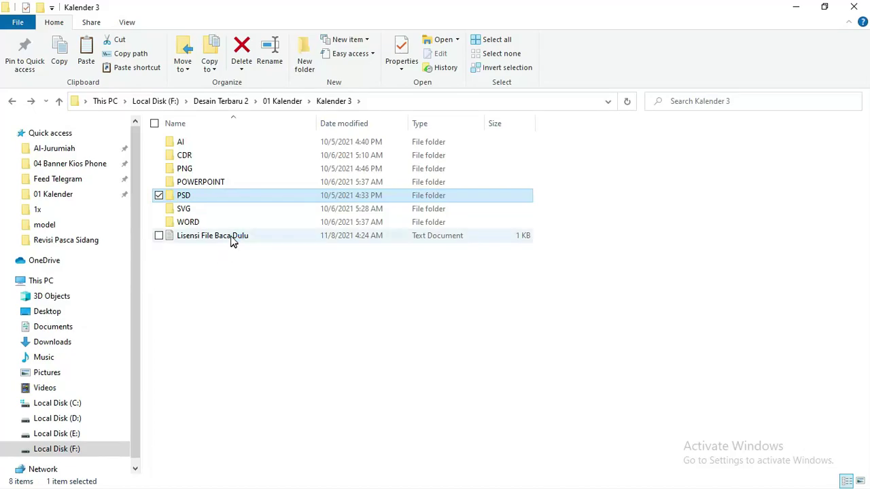
# Step: Open Lisensi File Baca Dulu.txt and highlight its two calendar download links
pyautogui.doubleClick(231, 237)
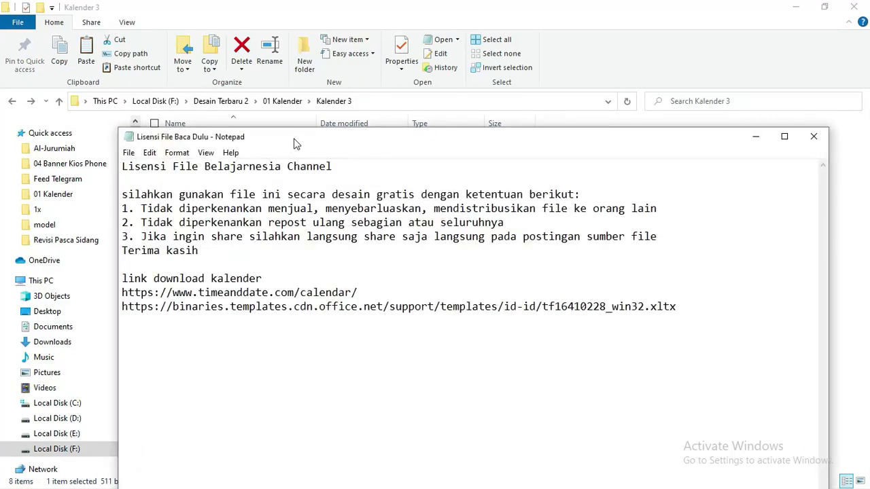
pyautogui.moveTo(296, 143); pyautogui.dragTo(314, 123)
pyautogui.moveTo(378, 270); pyautogui.dragTo(114, 271)
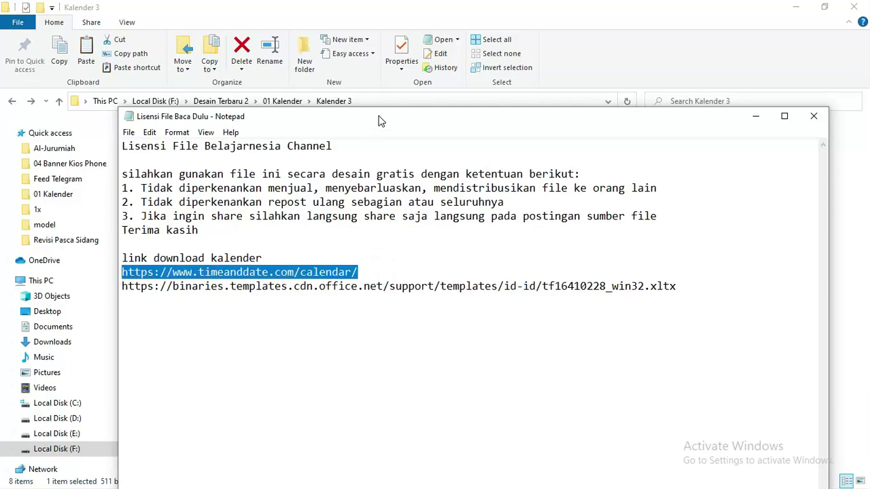
pyautogui.moveTo(381, 121); pyautogui.dragTo(355, 104)
pyautogui.moveTo(666, 269); pyautogui.dragTo(93, 269)
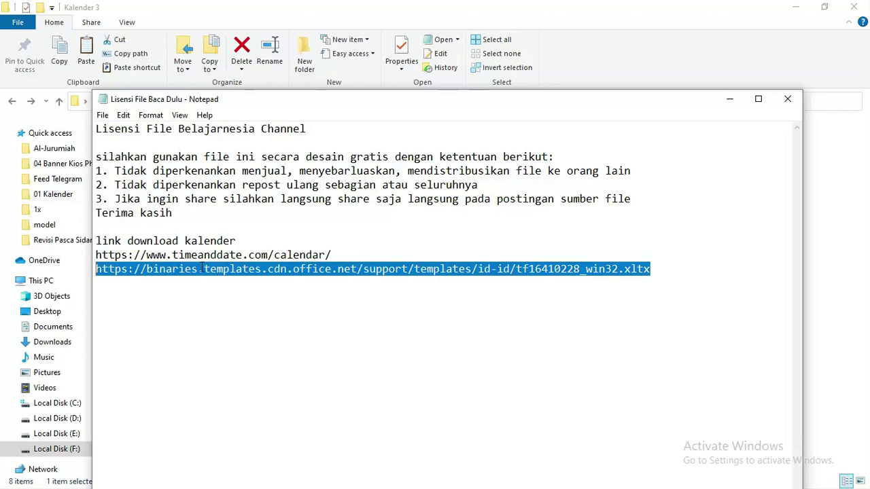
pyautogui.moveTo(287, 105); pyautogui.dragTo(264, 66)
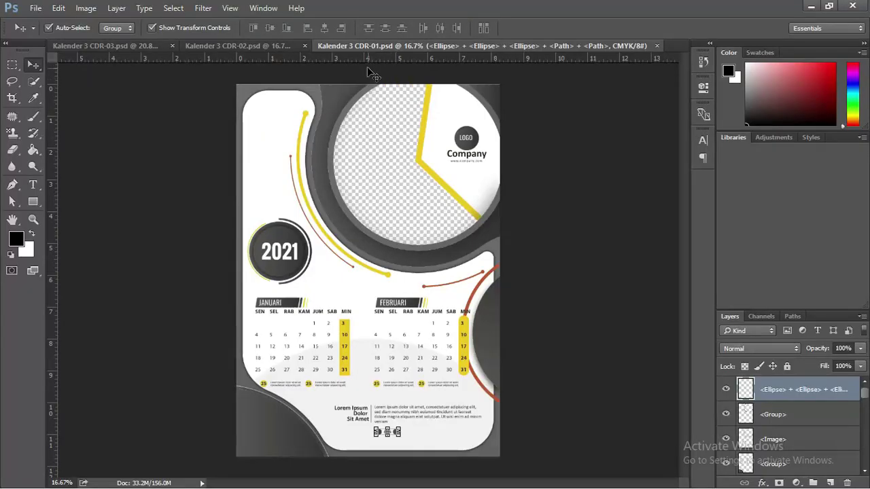
# Step: Switch between the open calendar designs CDR-01 to CDR-04
pyautogui.click(243, 43)
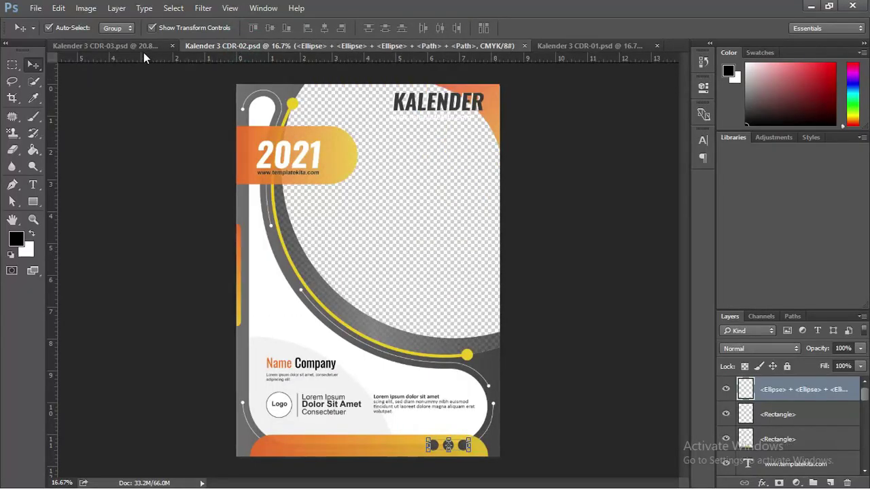
pyautogui.click(127, 46)
pyautogui.click(571, 46)
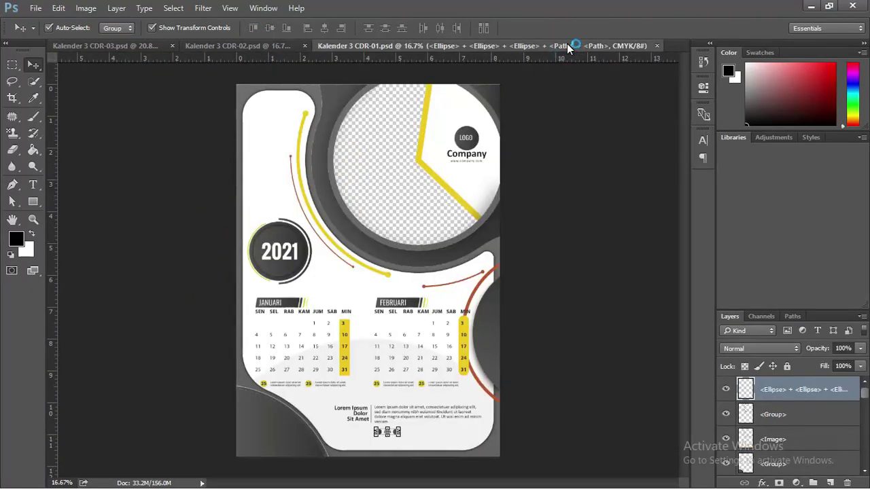
pyautogui.click(119, 45)
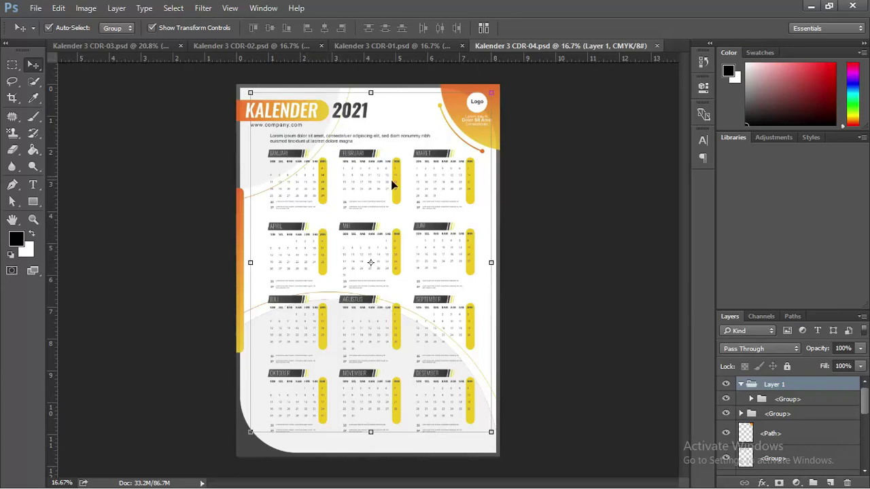
# Step: Zoom in and out on the full-year calendar design to inspect it
pyautogui.click(549, 171)
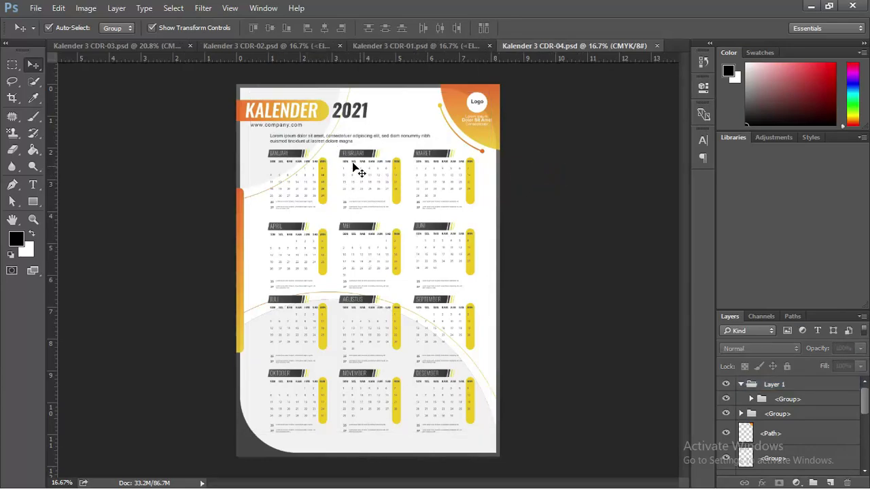
pyautogui.scroll(2, 351, 191)
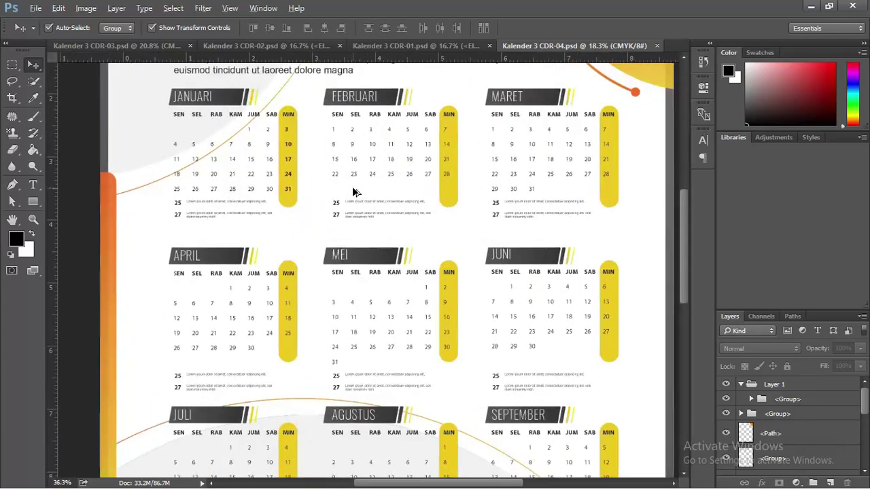
pyautogui.scroll(2, 351, 191)
pyautogui.scroll(3, 352, 191)
pyautogui.scroll(-2, 352, 191)
pyautogui.scroll(-2, 352, 192)
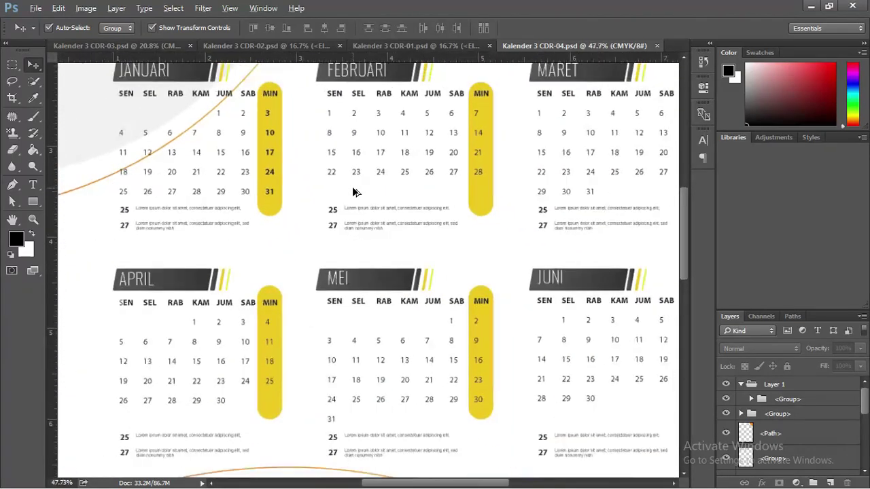
pyautogui.scroll(-1, 352, 191)
pyautogui.scroll(-1, 304, 191)
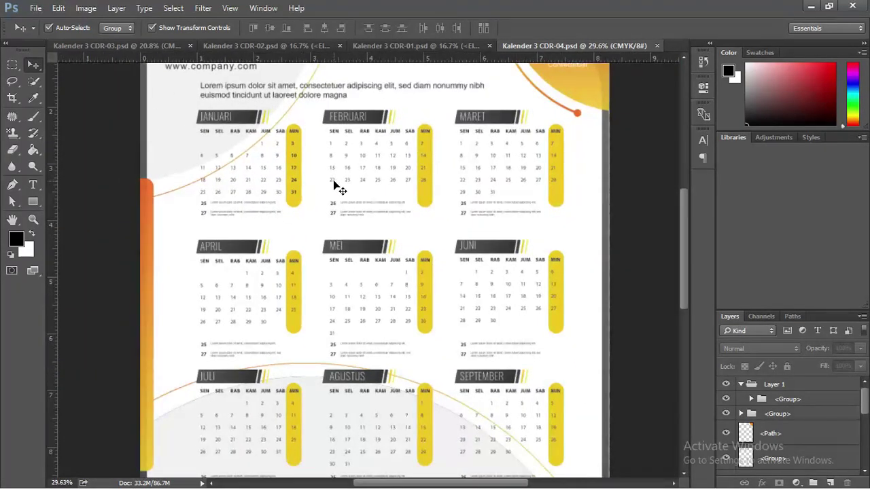
pyautogui.scroll(-1, 335, 188)
pyautogui.scroll(-1, 344, 192)
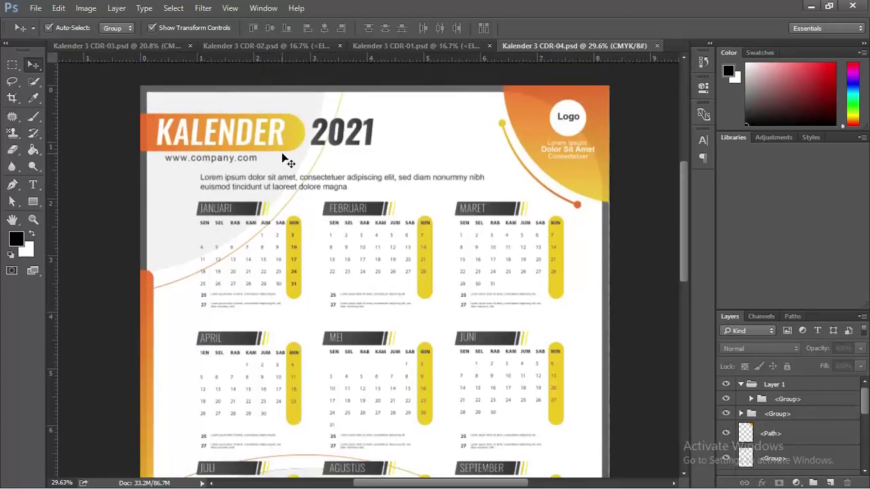
pyautogui.scroll(-1, 283, 153)
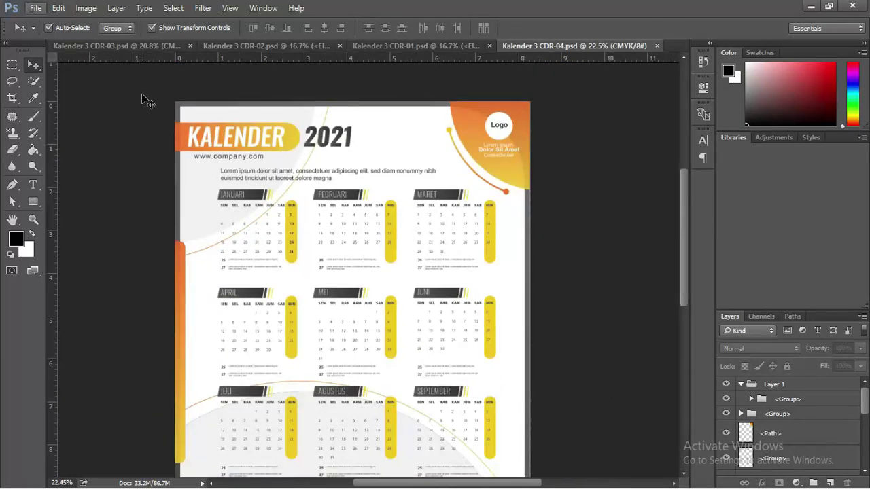
pyautogui.scroll(-2, 416, 182)
pyautogui.scroll(-1, 380, 187)
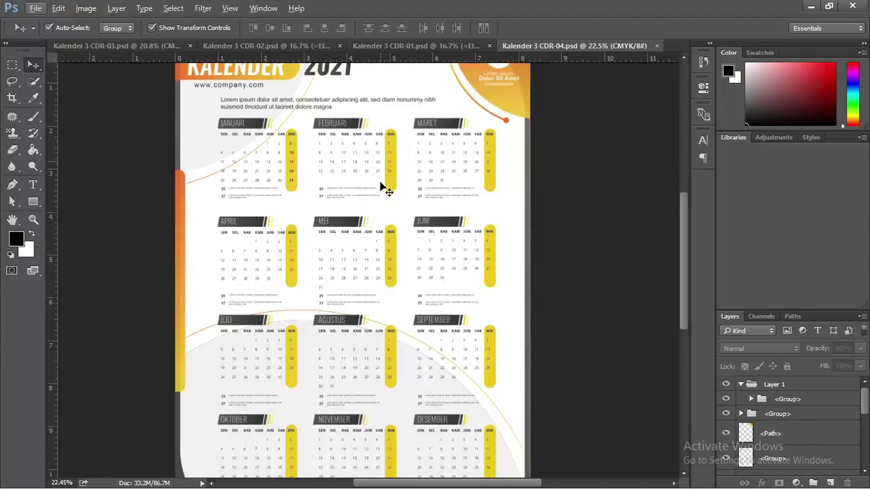
pyautogui.scroll(1, 252, 166)
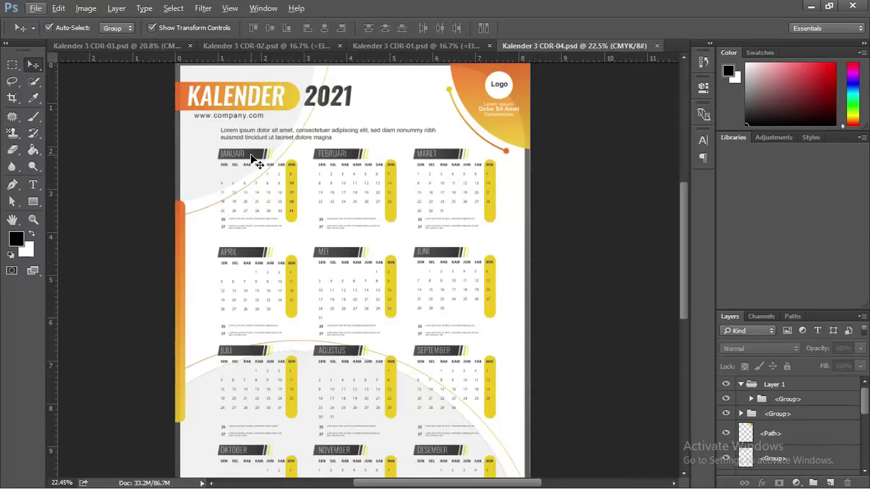
# Step: Return to the Januari 2021 page of CDR-03 and fit it in the window
pyautogui.click(389, 46)
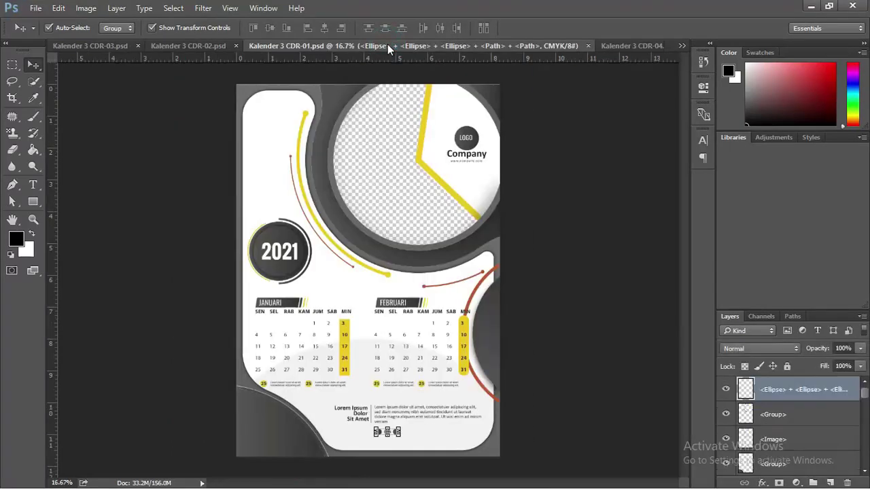
pyautogui.click(193, 46)
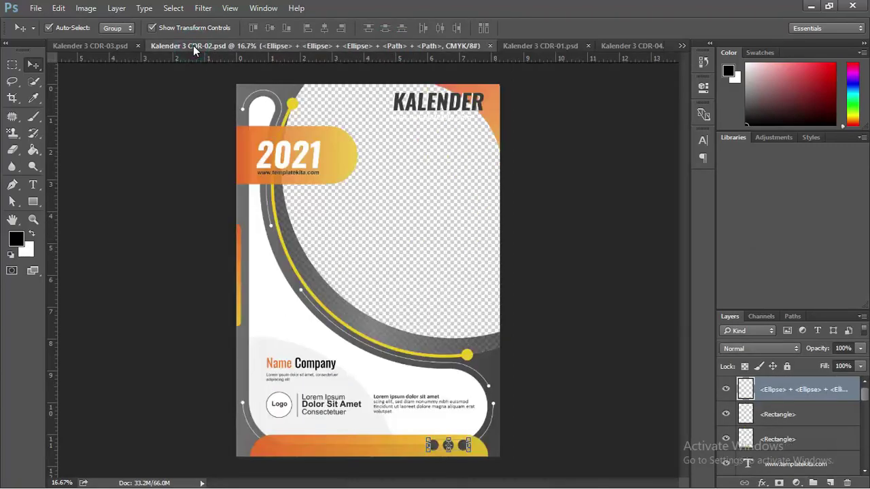
pyautogui.click(98, 47)
pyautogui.scroll(-3, 297, 148)
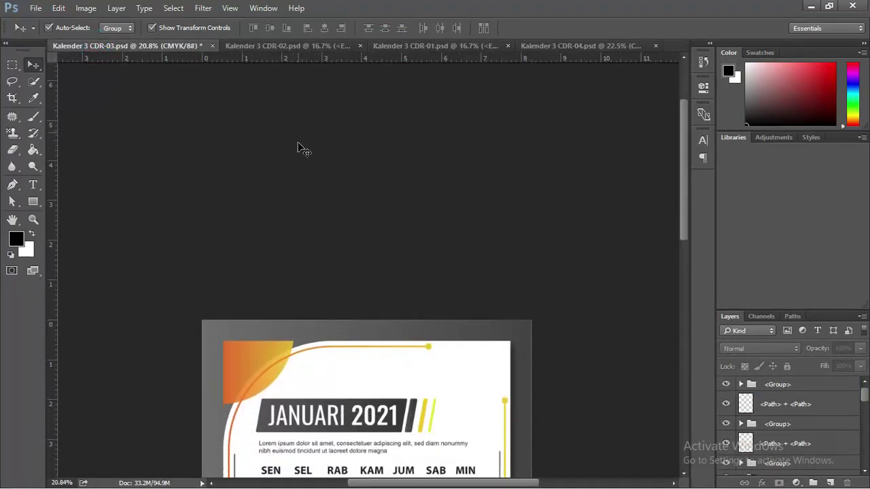
pyautogui.scroll(-3, 303, 150)
pyautogui.scroll(-2, 303, 149)
pyautogui.hotkey('ctrl', '0')
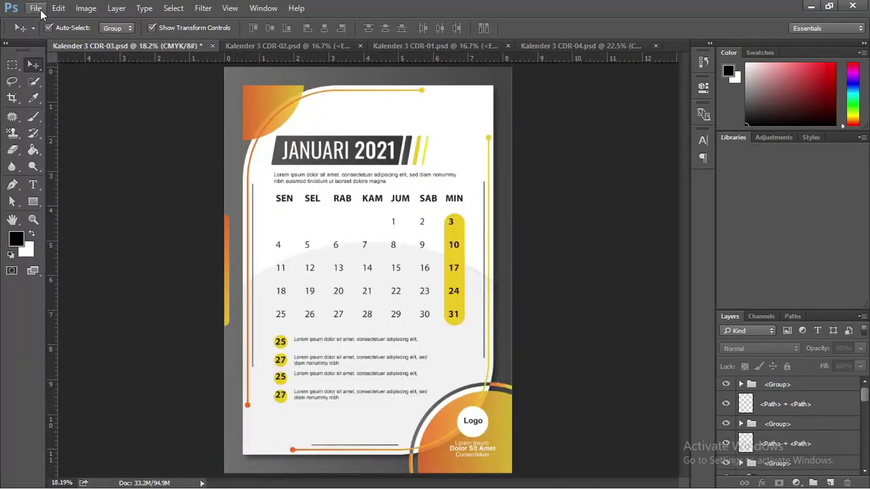
# Step: Create a new International Paper A4 document (210 × 297 mm, 300 ppi)
pyautogui.click(37, 8)
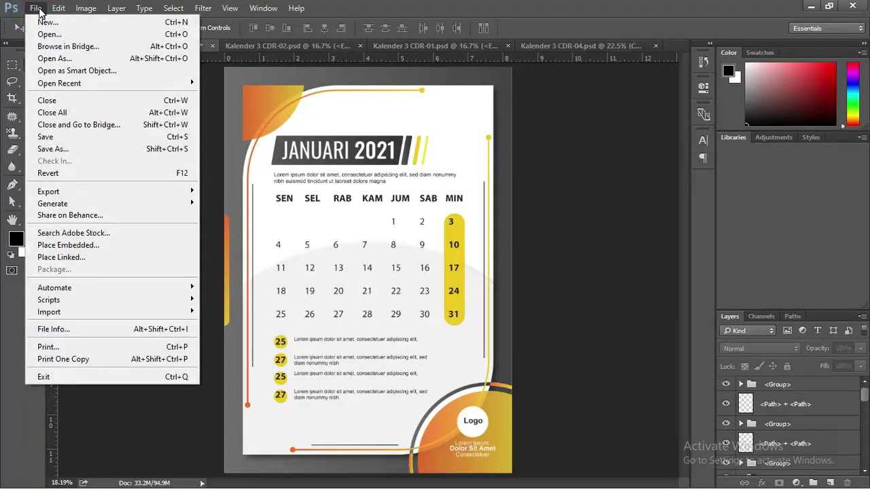
pyautogui.click(44, 22)
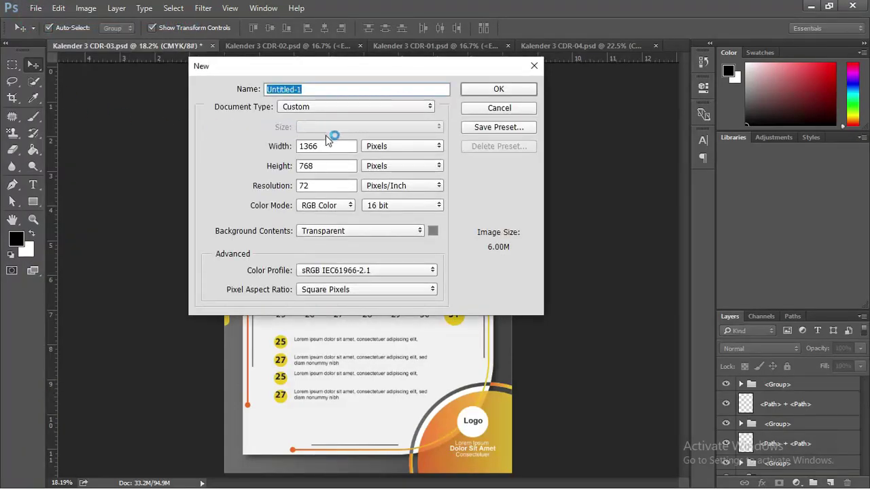
pyautogui.click(334, 106)
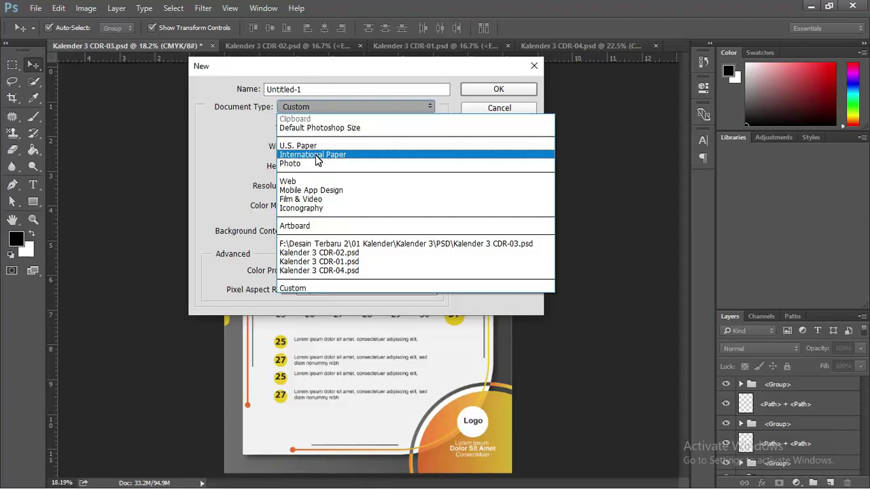
pyautogui.click(316, 154)
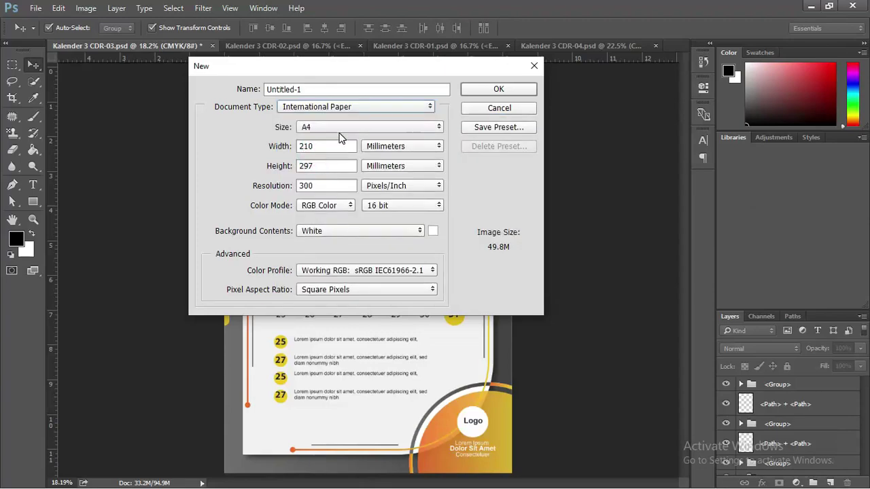
pyautogui.click(504, 89)
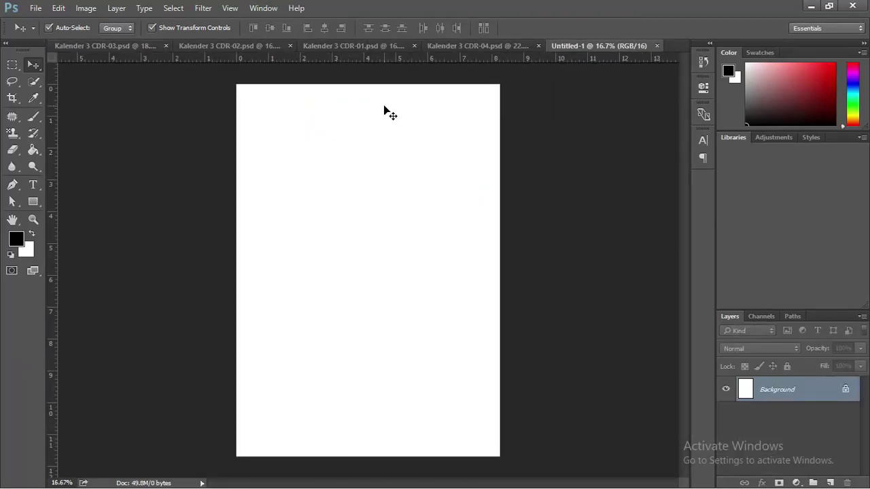
# Step: Reopen the Lisensi File Baca Dulu note and copy the timeanddate calendar link
pyautogui.hotkey('alt', 'Tab')
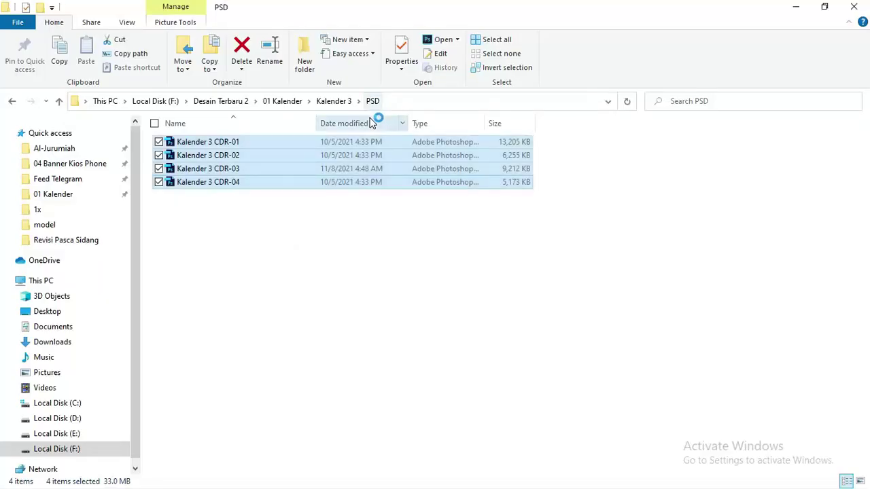
pyautogui.hotkey('alt', 'Up')
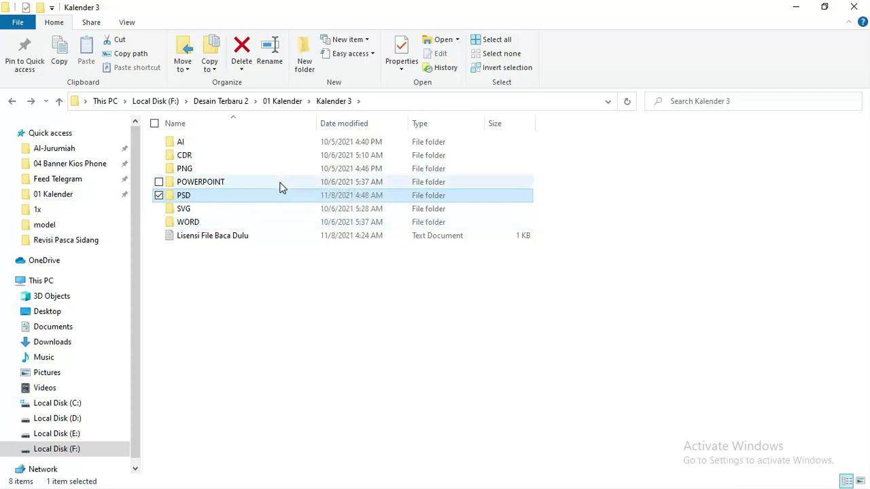
pyautogui.doubleClick(251, 235)
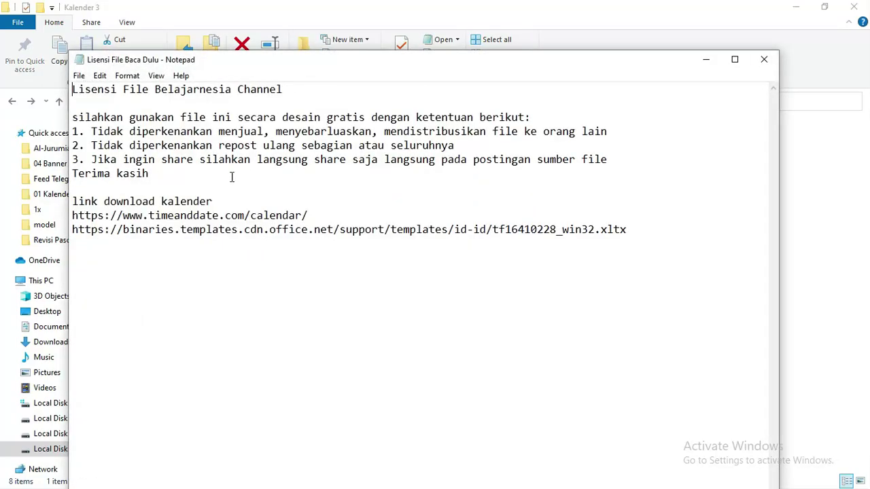
pyautogui.tripleClick(312, 214)
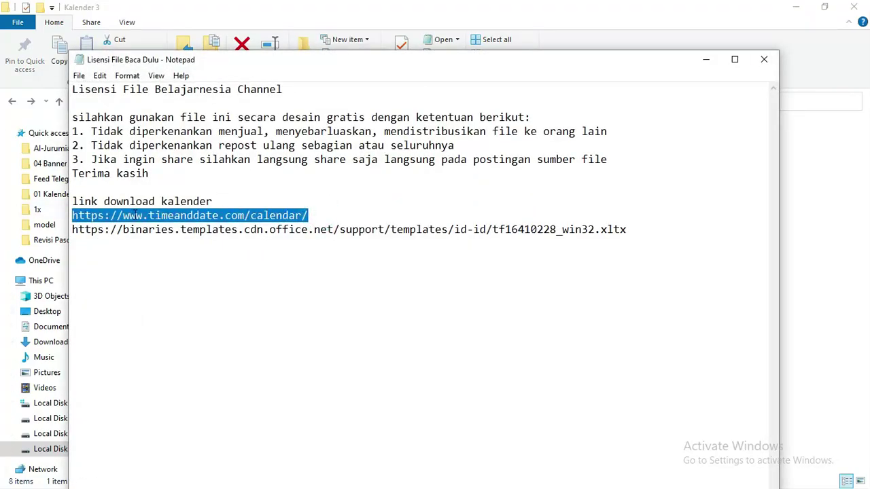
pyautogui.rightClick(135, 216)
pyautogui.click(170, 253)
# Step: Highlight the Office template download link, then close the licence note
pyautogui.click(638, 66)
pyautogui.moveTo(641, 55)
pyautogui.mouseDown()
pyautogui.moveTo(604, 187)
pyautogui.moveTo(626, 68)
pyautogui.mouseUp()
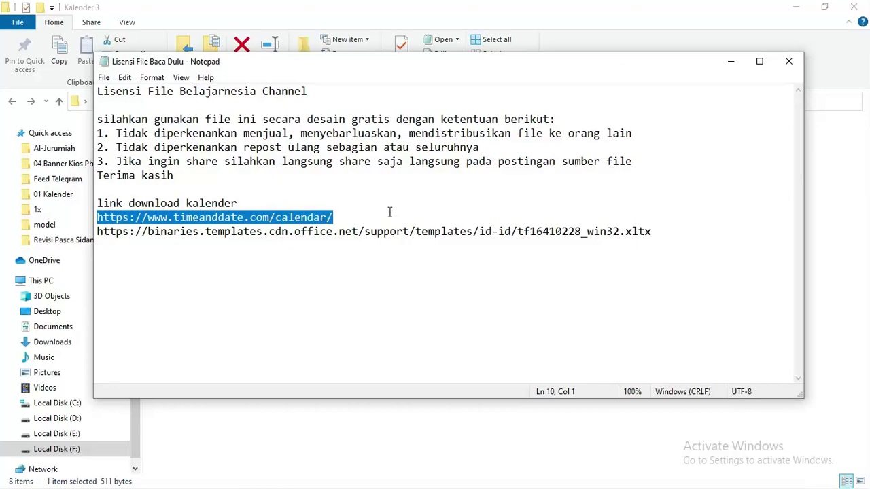
pyautogui.click(326, 219)
pyautogui.moveTo(670, 233); pyautogui.dragTo(86, 236)
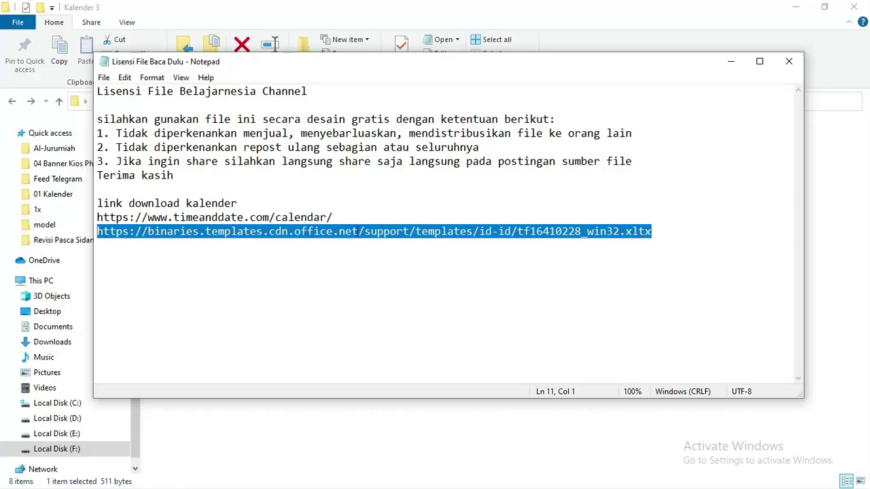
pyautogui.hotkey('alt', 'F4')
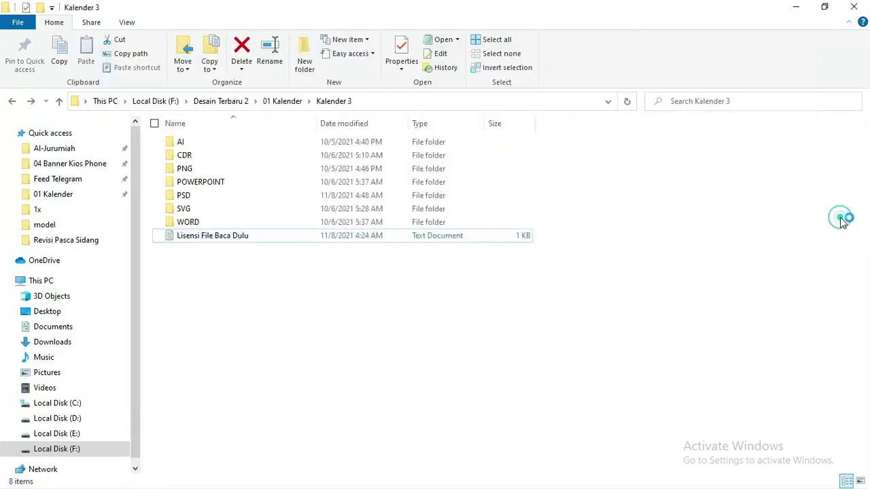
# Step: Open the Kalender Excel workbook maximised on the Kalender Tahunan sheet
pyautogui.click(289, 102)
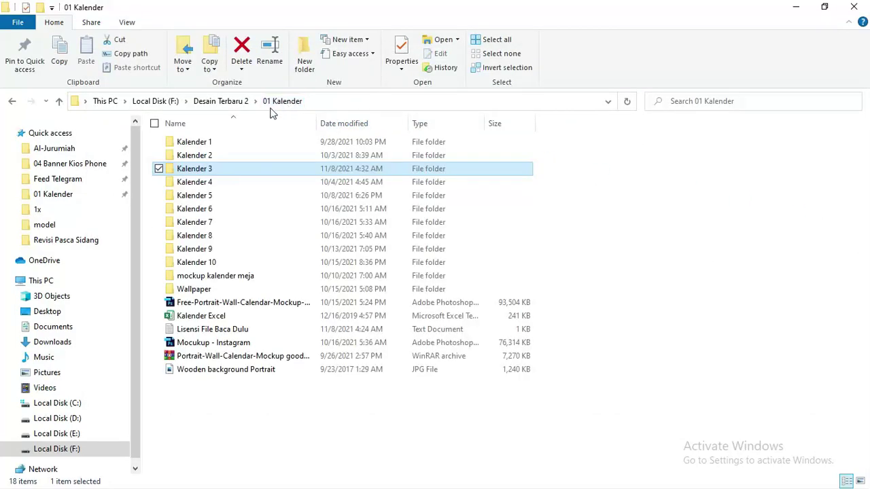
pyautogui.click(220, 317)
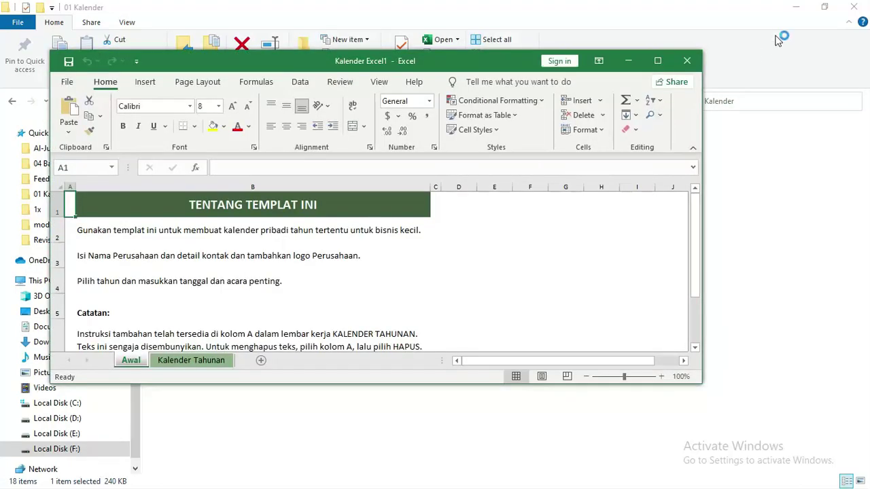
pyautogui.click(657, 60)
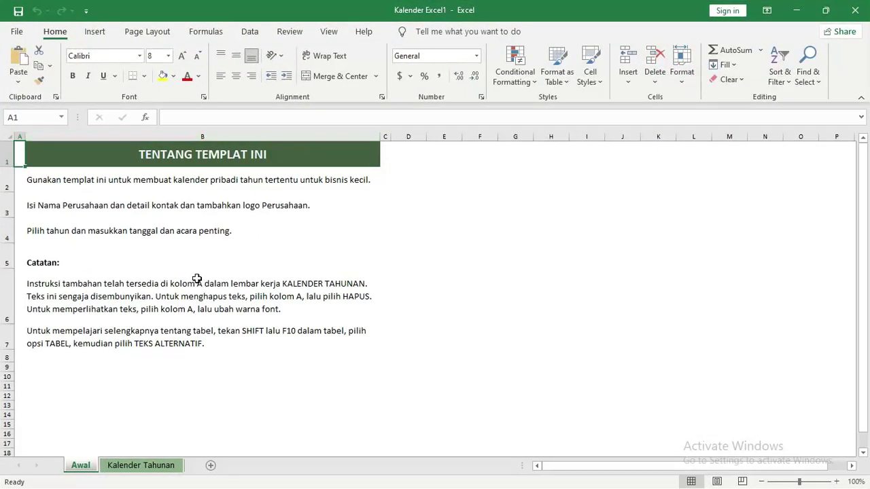
pyautogui.click(132, 465)
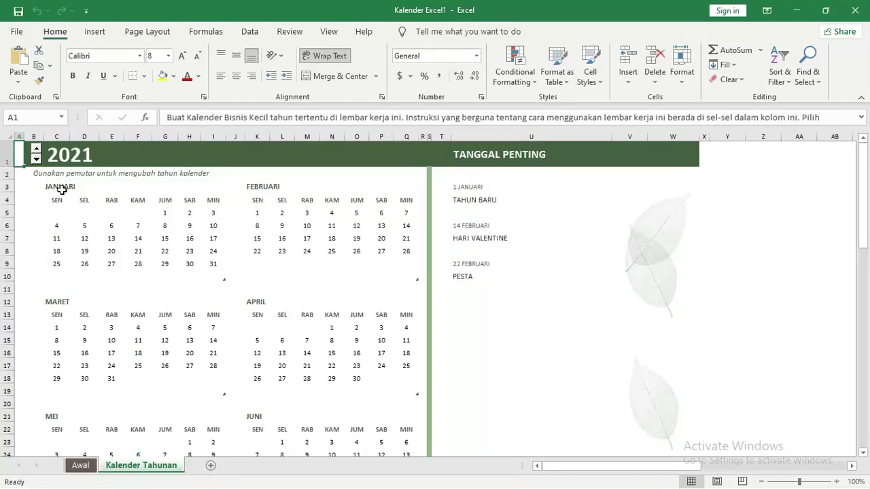
# Step: Set the calendar year to 2022 with the year spinner
pyautogui.click(36, 148)
pyautogui.click(36, 148)
pyautogui.click(36, 149)
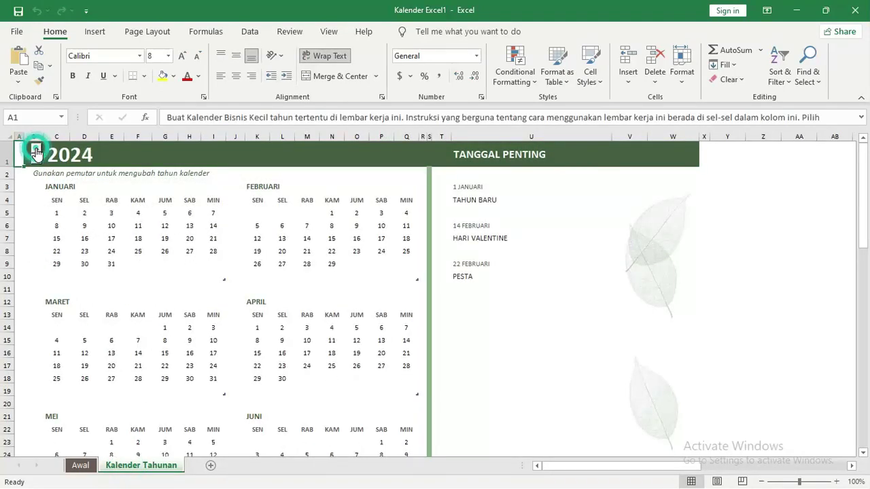
pyautogui.click(36, 149)
pyautogui.click(36, 150)
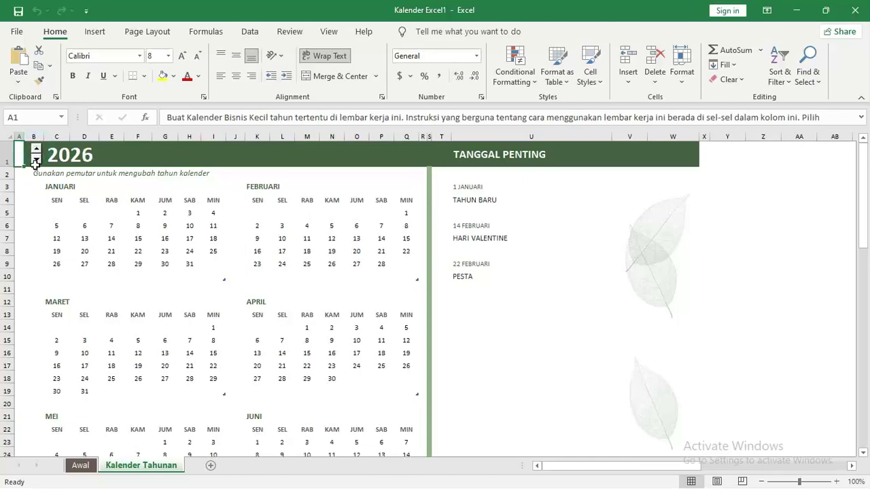
pyautogui.click(36, 161)
pyautogui.click(36, 161)
pyautogui.click(36, 161)
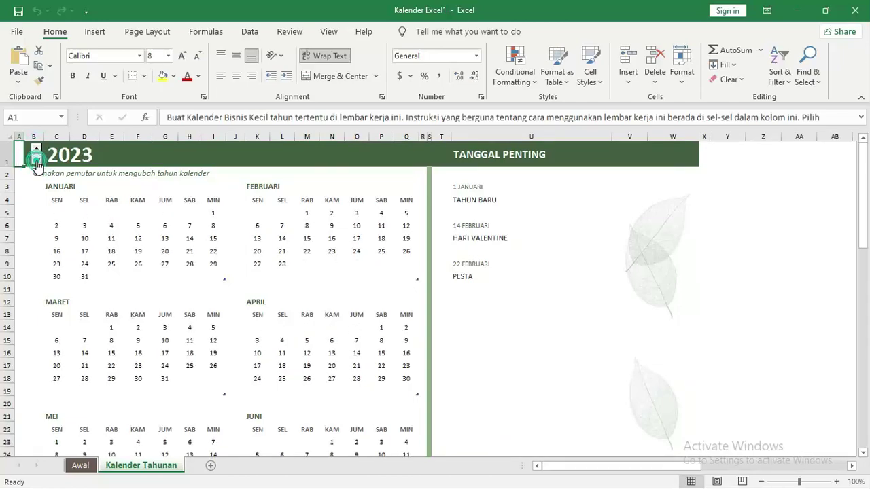
pyautogui.click(36, 162)
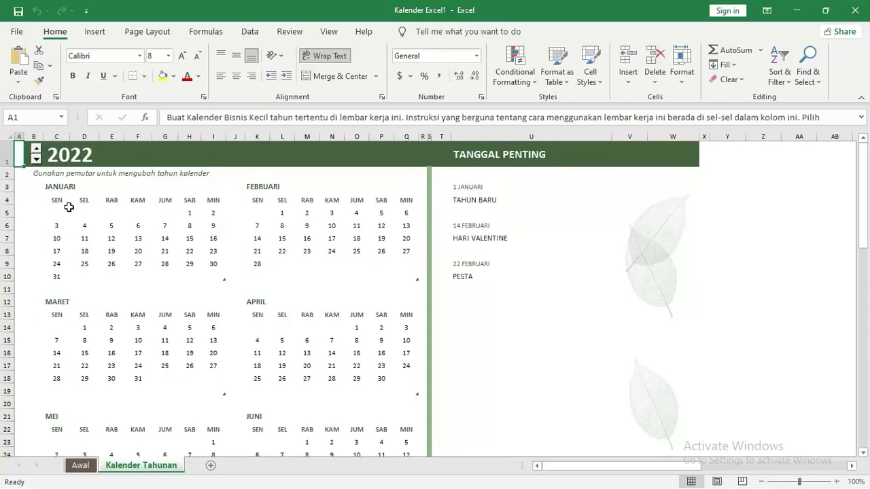
# Step: Copy the January date grid C3:I10 and switch to Photoshop's Untitled-1
pyautogui.moveTo(55, 186); pyautogui.dragTo(145, 276)
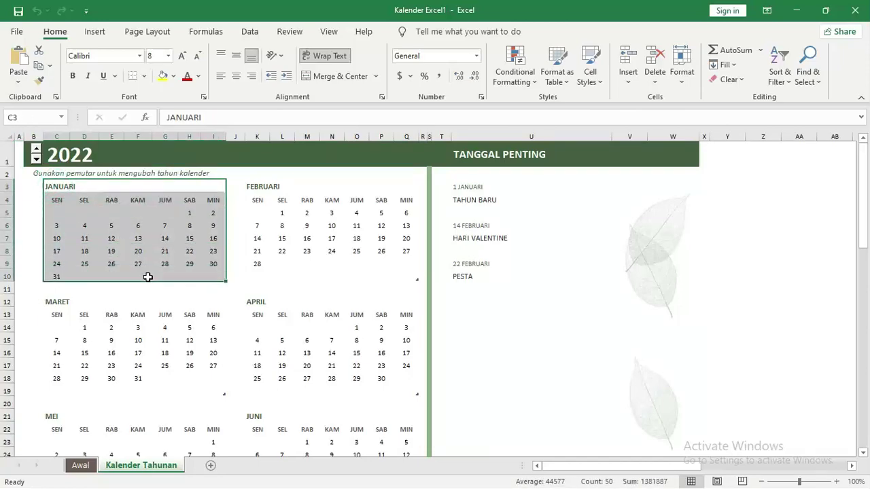
pyautogui.rightClick(140, 216)
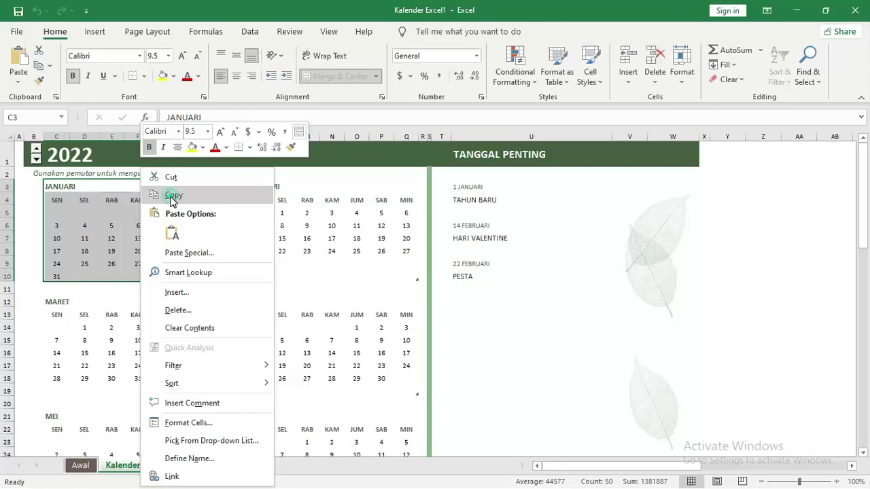
pyautogui.click(171, 196)
pyautogui.hotkey('alt', 'Tab')
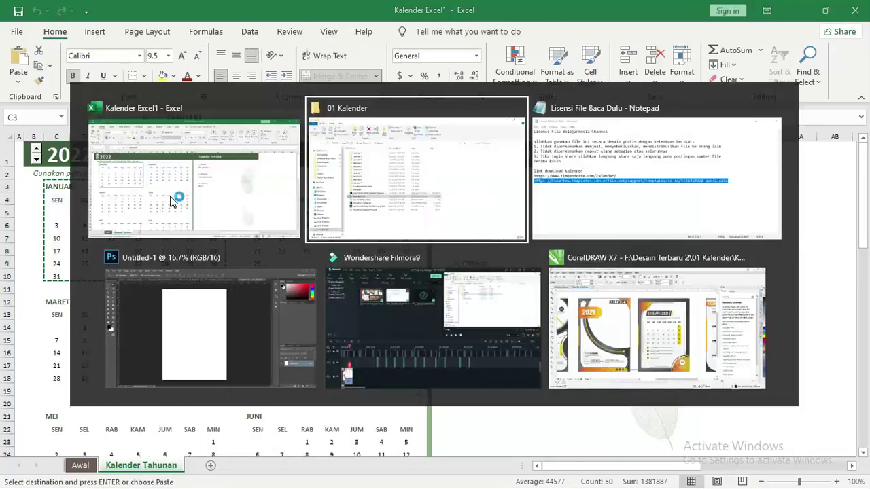
pyautogui.press('Tab')
pyautogui.press('Tab')
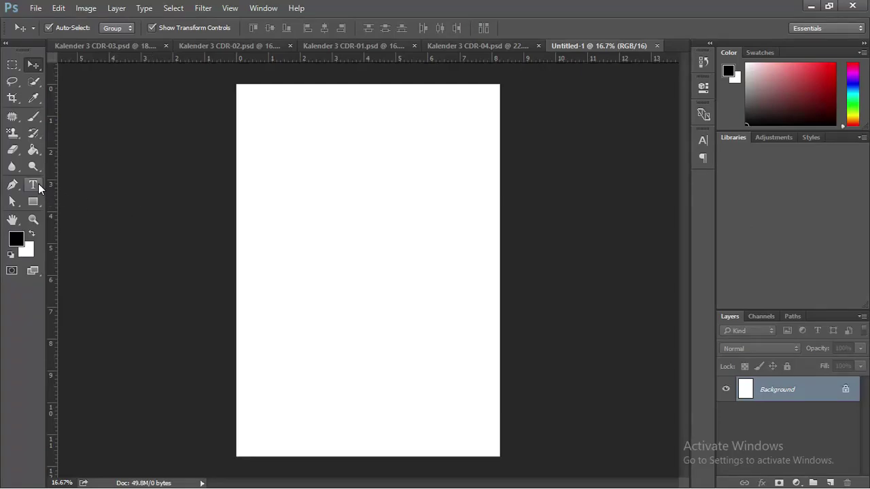
# Step: Paste the January date grid as a text layer near the page's upper left
pyautogui.click(33, 185)
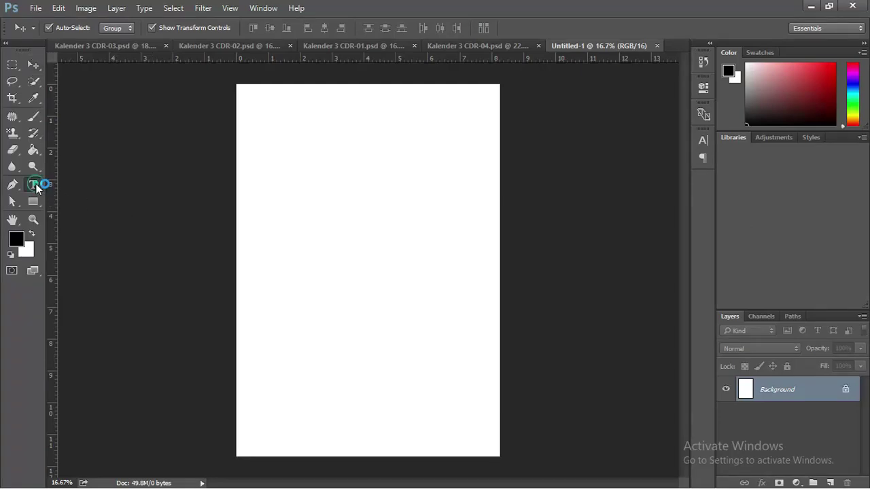
pyautogui.click(282, 176)
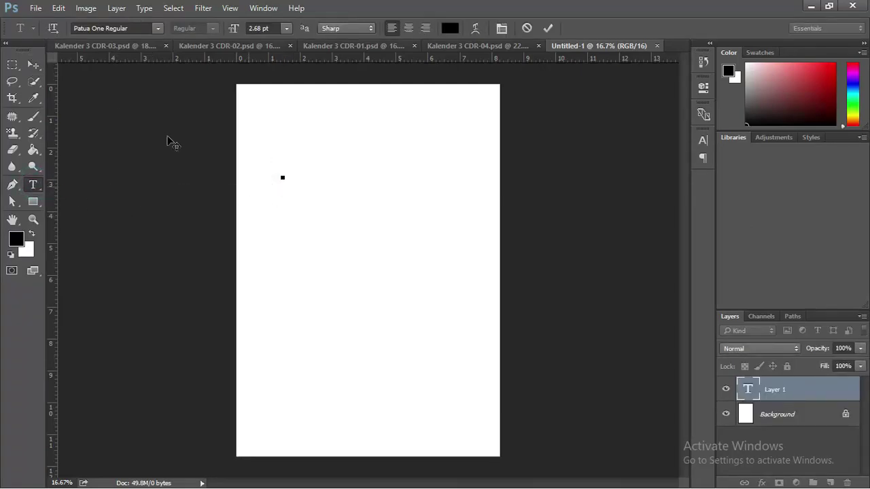
pyautogui.click(57, 9)
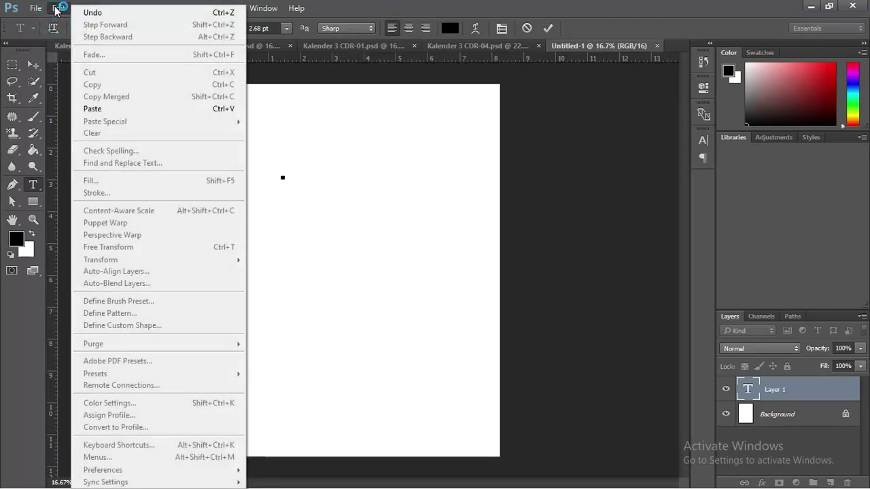
pyautogui.click(109, 110)
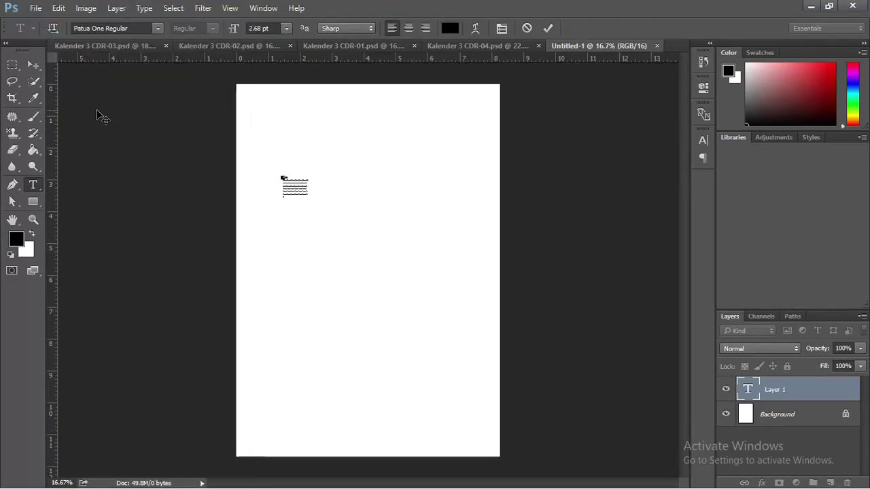
# Step: Resize the January text block with Free Transform
pyautogui.click(33, 64)
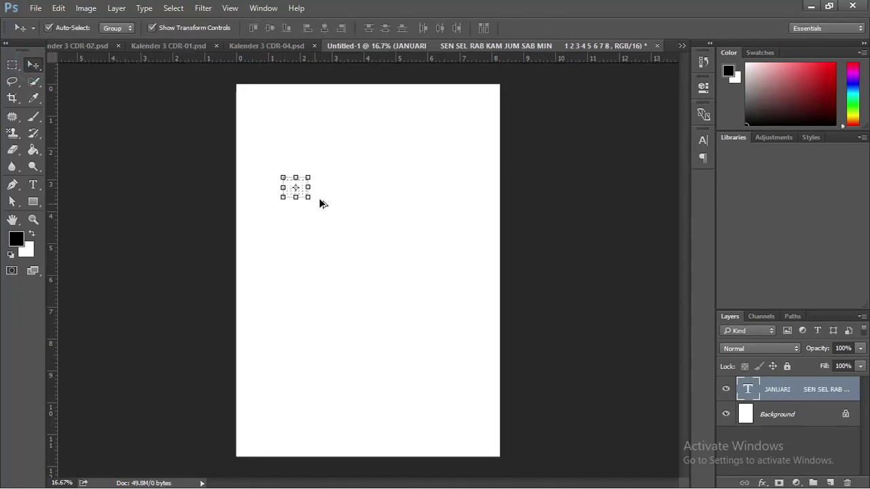
pyautogui.scroll(3, 288, 186)
pyautogui.scroll(-2, 289, 187)
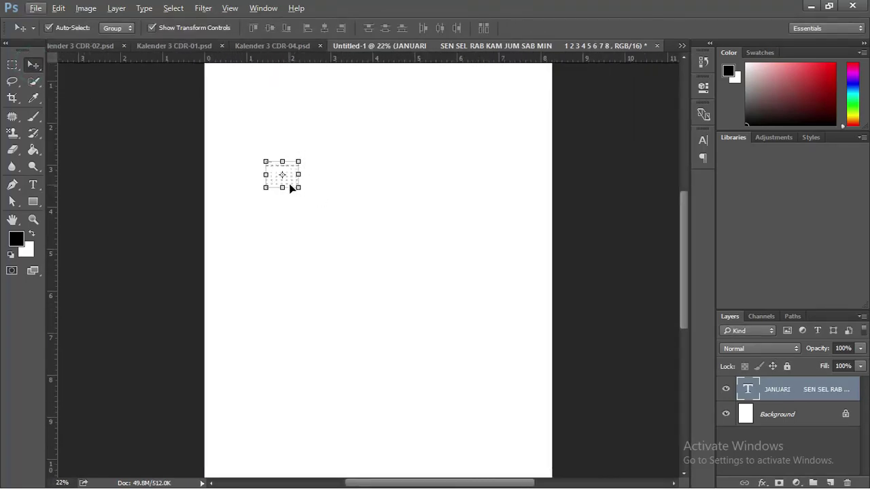
pyautogui.moveTo(301, 188); pyautogui.dragTo(392, 273)
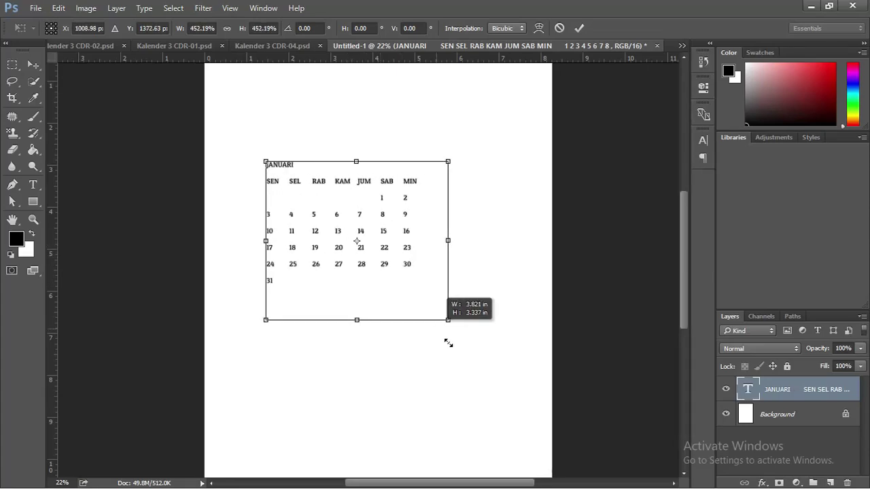
pyautogui.moveTo(392, 272); pyautogui.dragTo(453, 347)
pyautogui.press('Return')
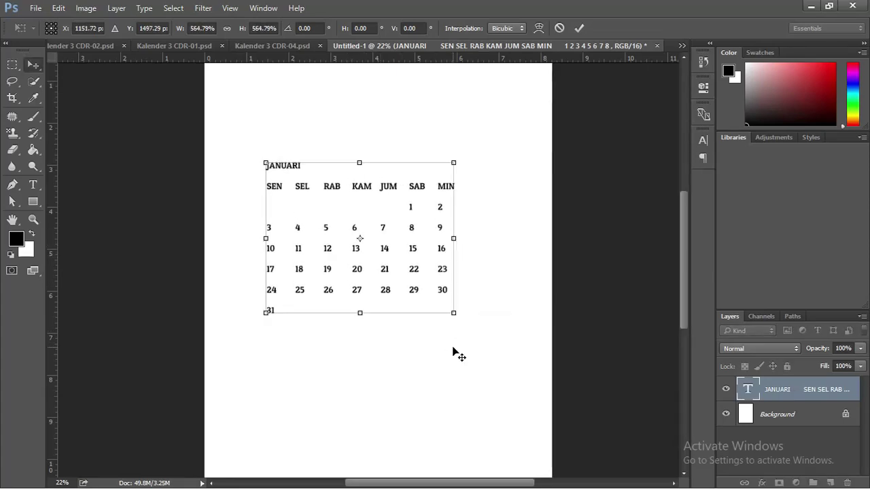
# Step: Scale the JANUARI grid to 66.75% and place it in the page's top-left
pyautogui.moveTo(384, 251); pyautogui.dragTo(355, 180)
pyautogui.click(425, 242)
pyautogui.moveTo(448, 266)
pyautogui.mouseDown()
pyautogui.moveTo(429, 258)
pyautogui.moveTo(478, 310)
pyautogui.mouseUp()
pyautogui.press('Return')
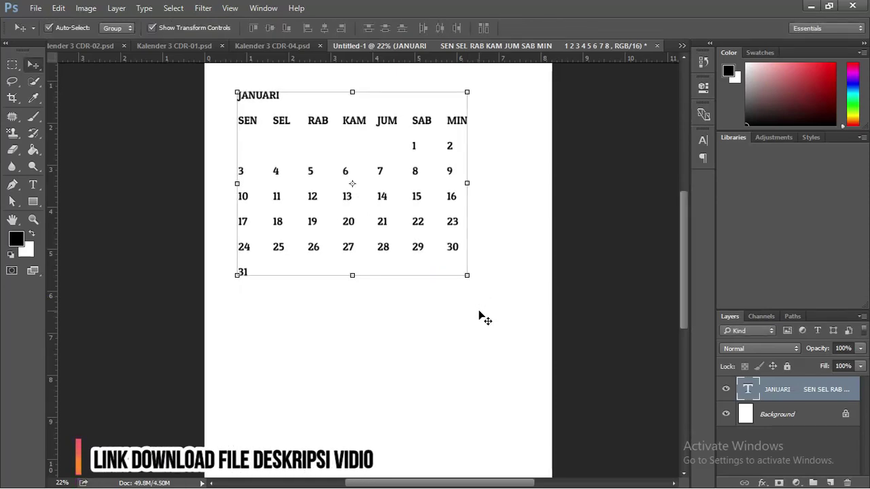
pyautogui.scroll(2, 429, 107)
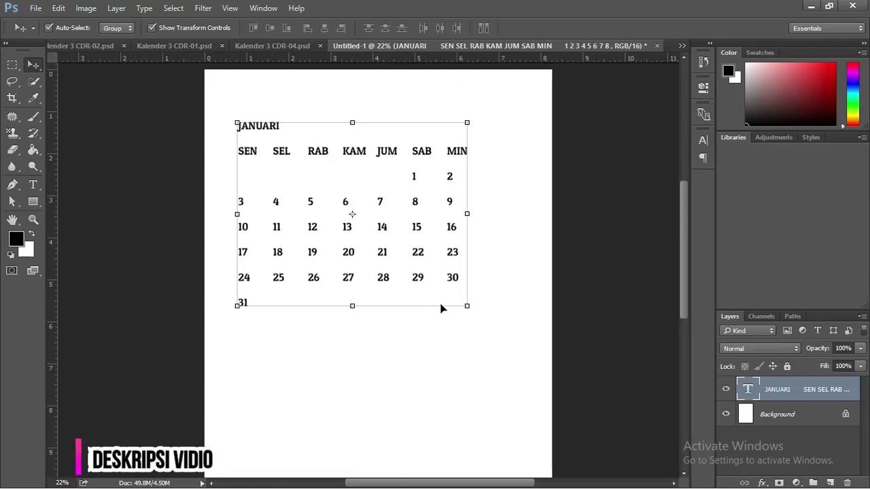
pyautogui.click(468, 306)
pyautogui.moveTo(455, 289); pyautogui.dragTo(365, 210)
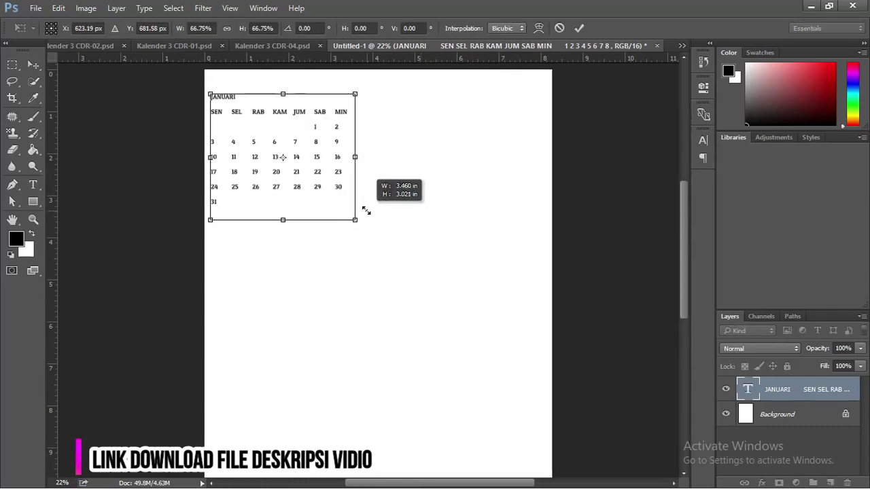
pyautogui.press('Return')
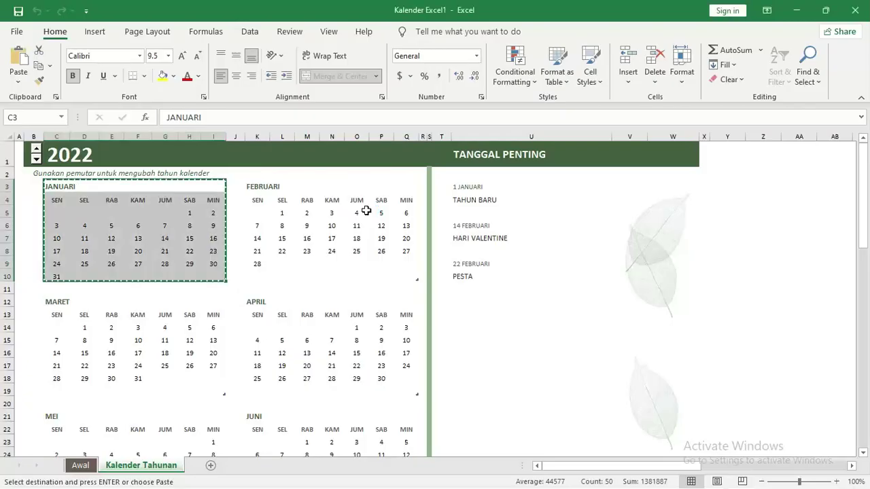
# Step: In Excel, copy the FEBRUARI block K3:Q10
pyautogui.moveTo(270, 189); pyautogui.dragTo(310, 277)
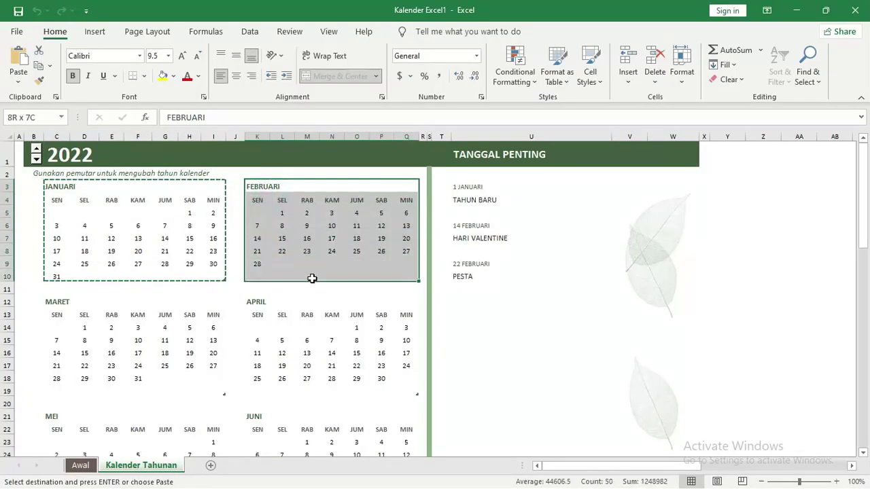
pyautogui.rightClick(294, 233)
pyautogui.click(321, 196)
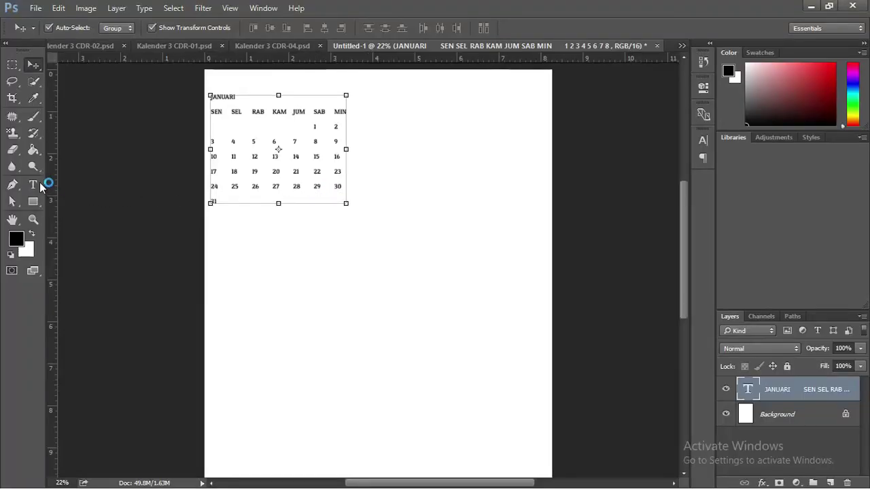
# Step: Paste the FEBRUARI grid as text below January, then float Untitled-1 in its own window
pyautogui.click(33, 184)
pyautogui.click(239, 250)
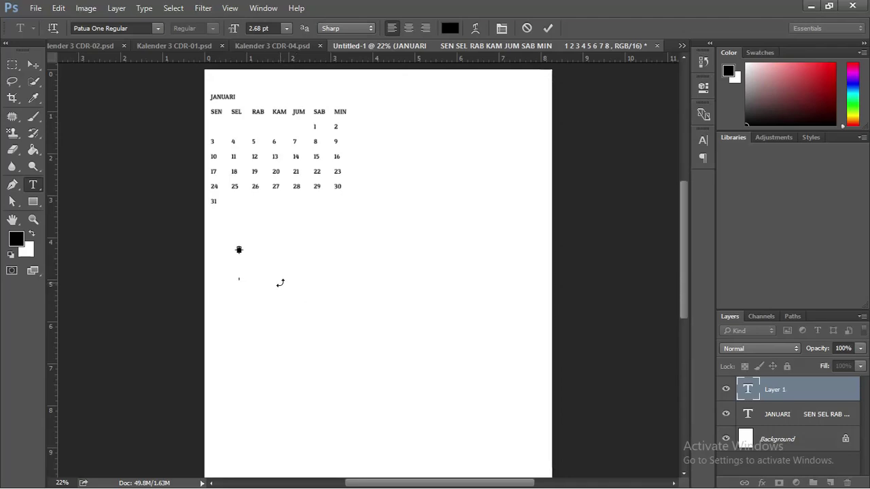
pyautogui.hotkey('ctrl', 'v')
pyautogui.click(33, 65)
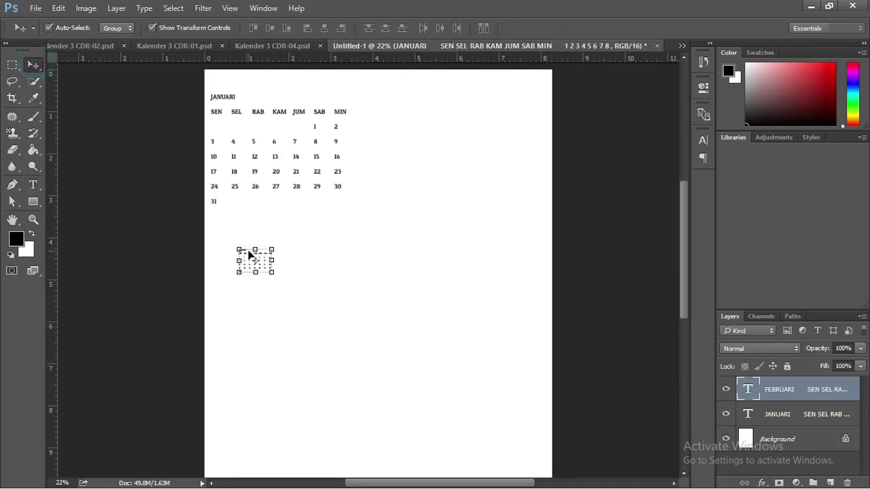
pyautogui.moveTo(252, 257)
pyautogui.mouseDown()
pyautogui.moveTo(222, 224)
pyautogui.moveTo(368, 339)
pyautogui.moveTo(351, 331)
pyautogui.mouseUp()
pyautogui.press('Return')
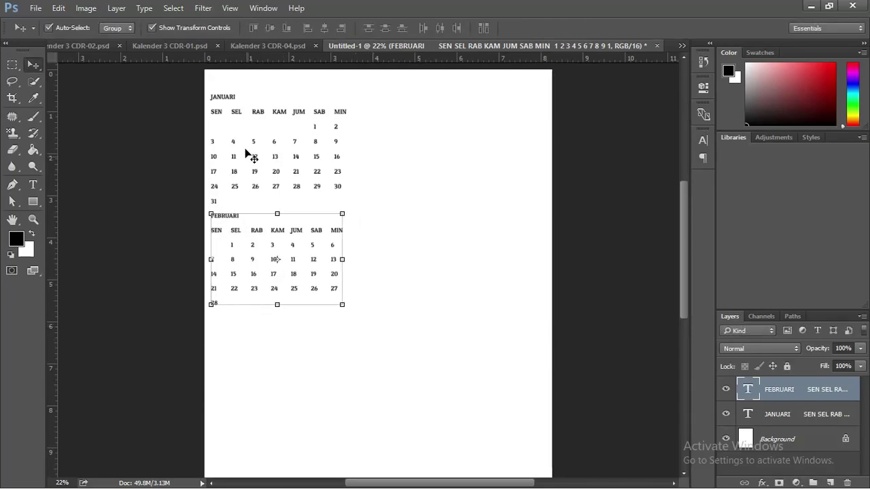
pyautogui.moveTo(421, 55); pyautogui.dragTo(462, 83)
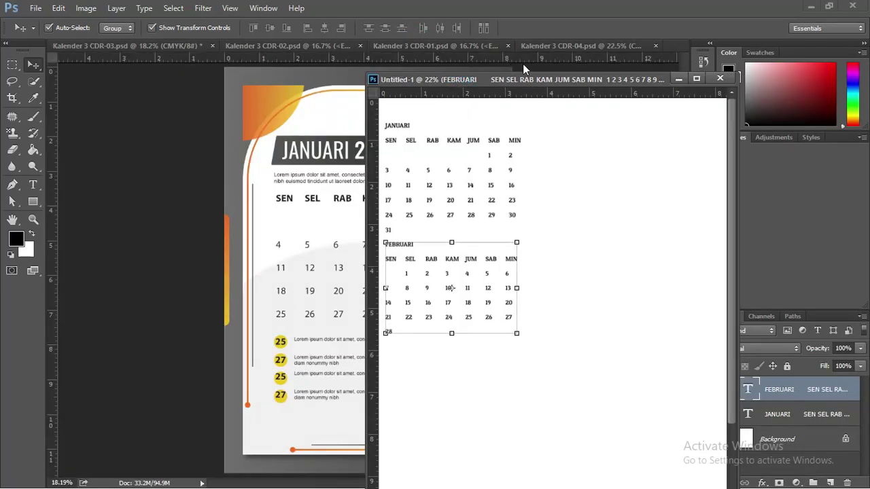
# Step: Reposition the floating Untitled-1 window, then minimize it
pyautogui.moveTo(525, 82); pyautogui.dragTo(634, 108)
pyautogui.click(414, 244)
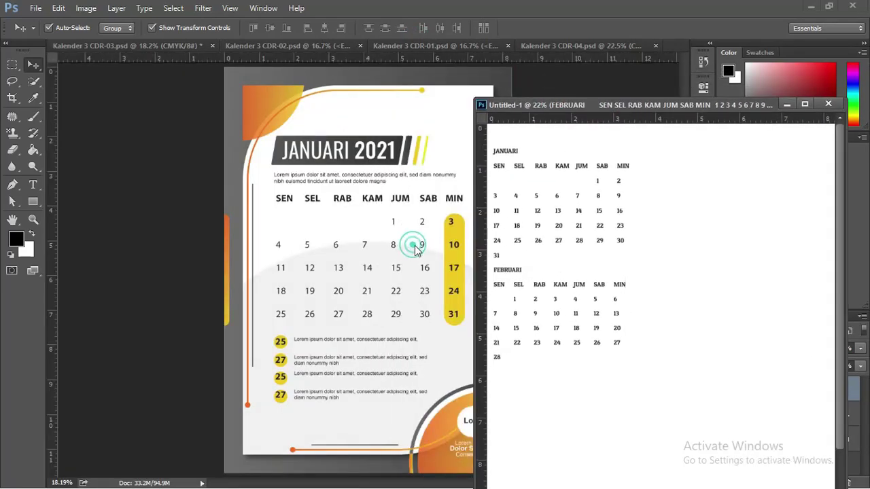
pyautogui.click(591, 139)
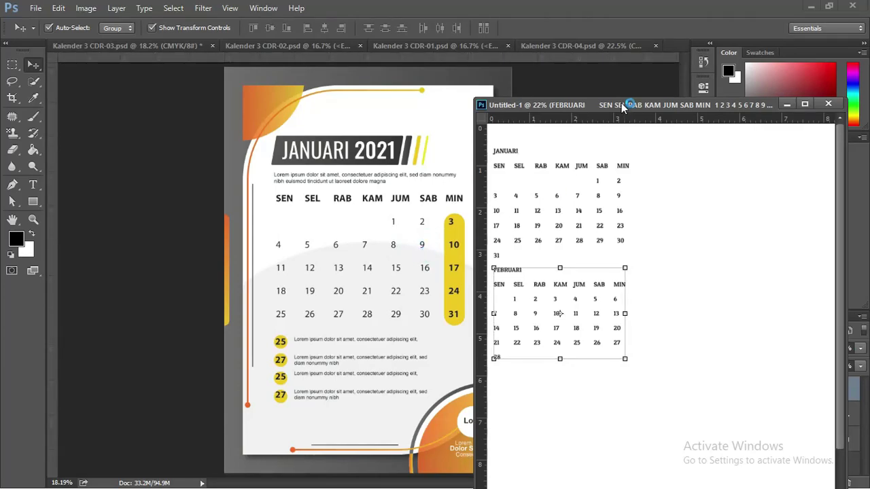
pyautogui.moveTo(621, 103); pyautogui.dragTo(624, 118)
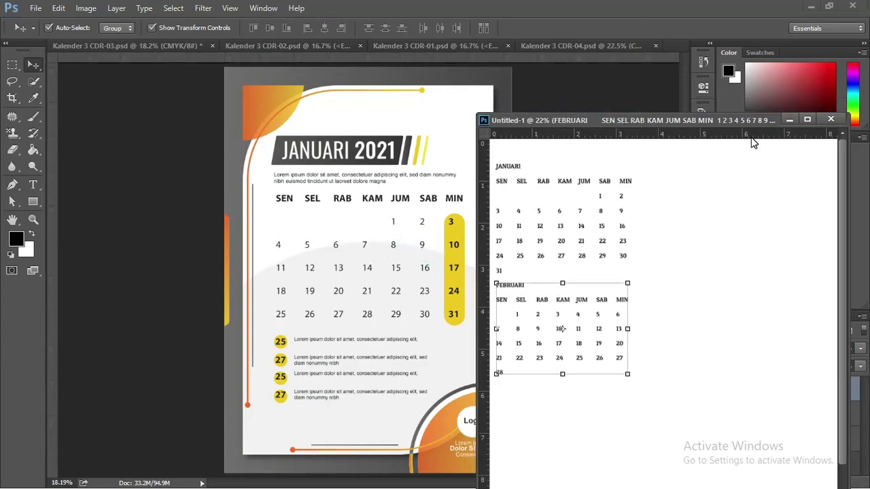
pyautogui.click(788, 119)
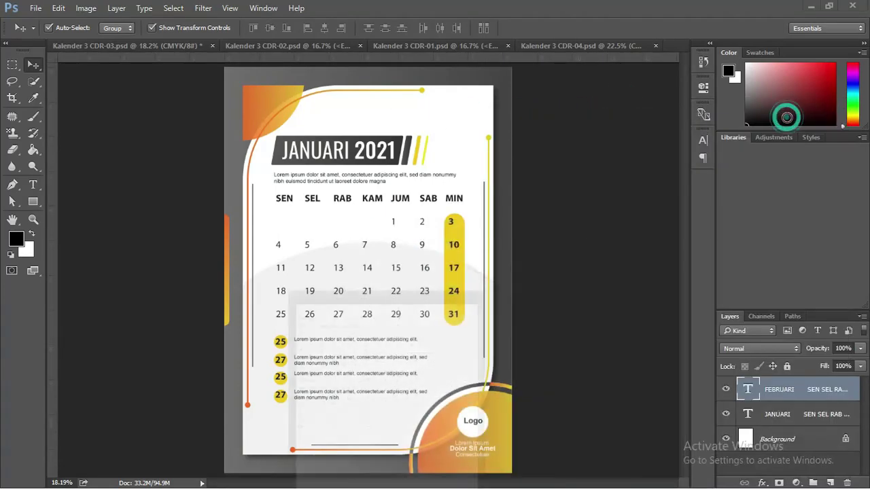
# Step: Ungroup the calendar layer group in Kalender 3 CDR-03
pyautogui.click(428, 272)
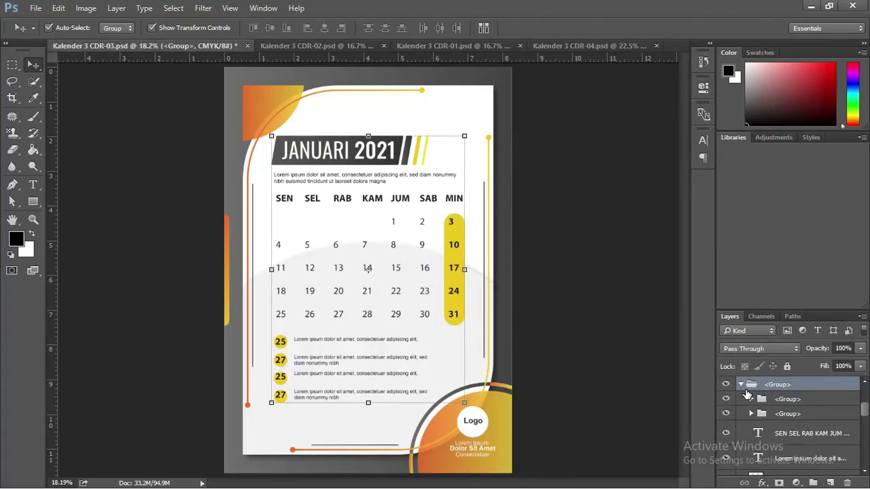
pyautogui.moveTo(730, 316); pyautogui.dragTo(566, 130)
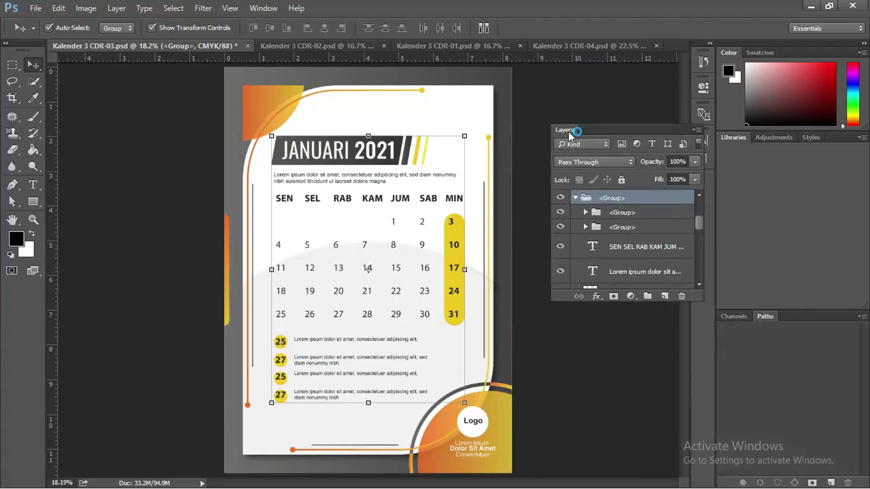
pyautogui.rightClick(601, 200)
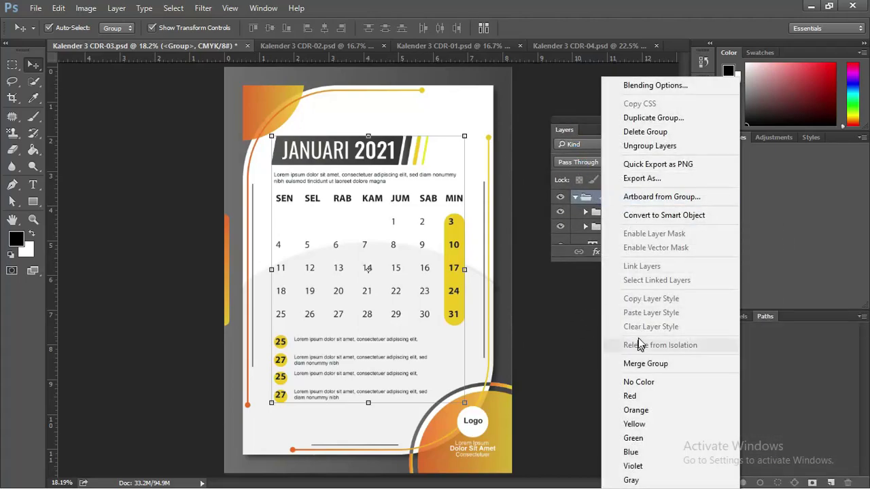
pyautogui.click(650, 146)
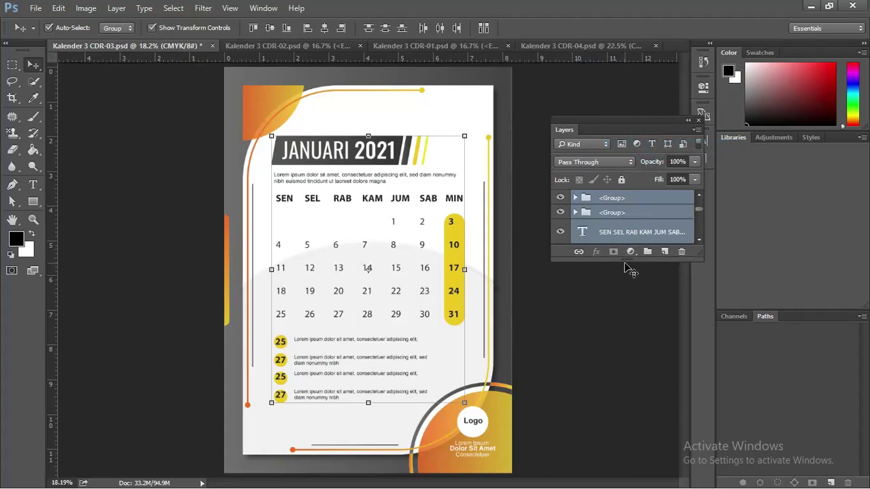
# Step: Hide the old SEN SEL day-and-date text layer and bring Untitled-1 back
pyautogui.moveTo(624, 262); pyautogui.dragTo(606, 394)
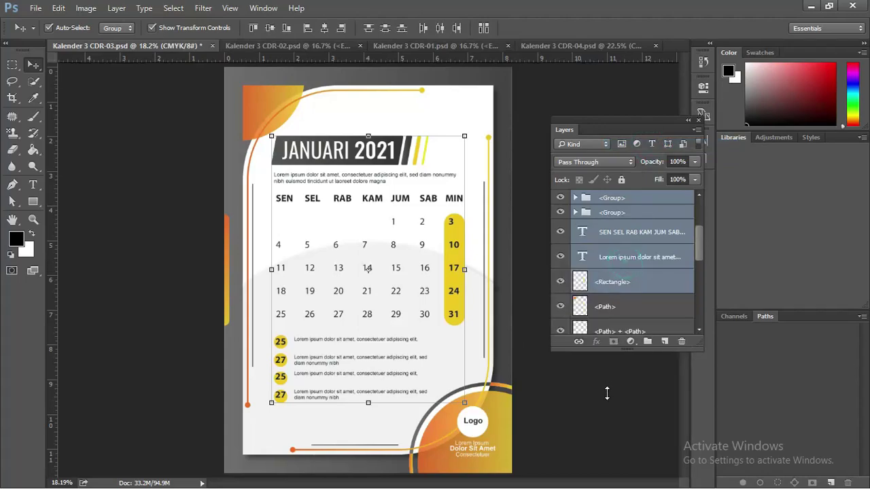
pyautogui.click(630, 226)
pyautogui.click(560, 232)
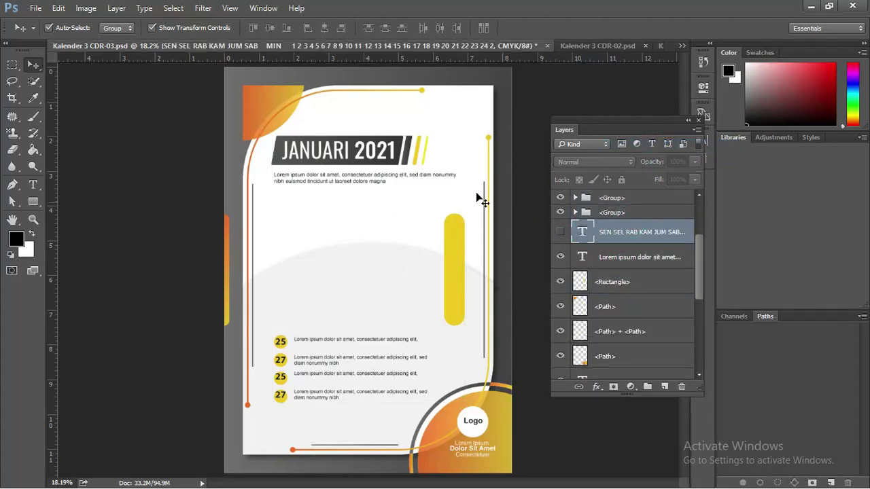
pyautogui.hotkey('ctrl', 'Tab')
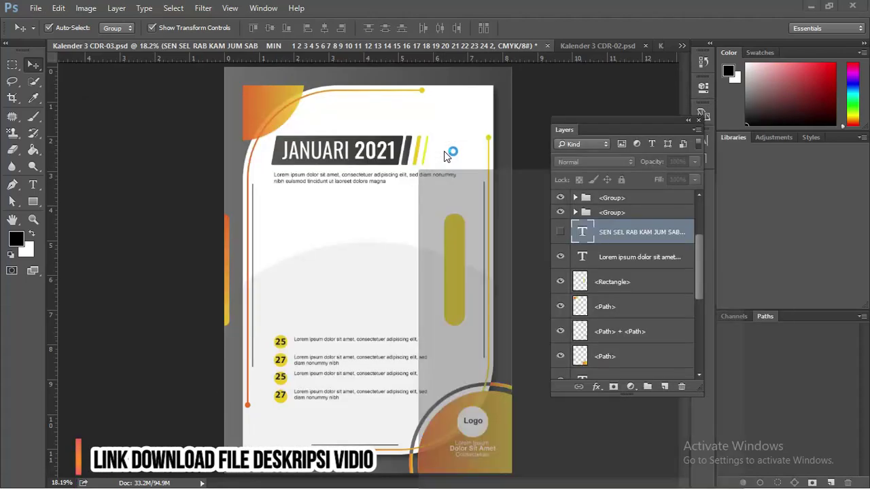
pyautogui.moveTo(538, 119); pyautogui.dragTo(465, 106)
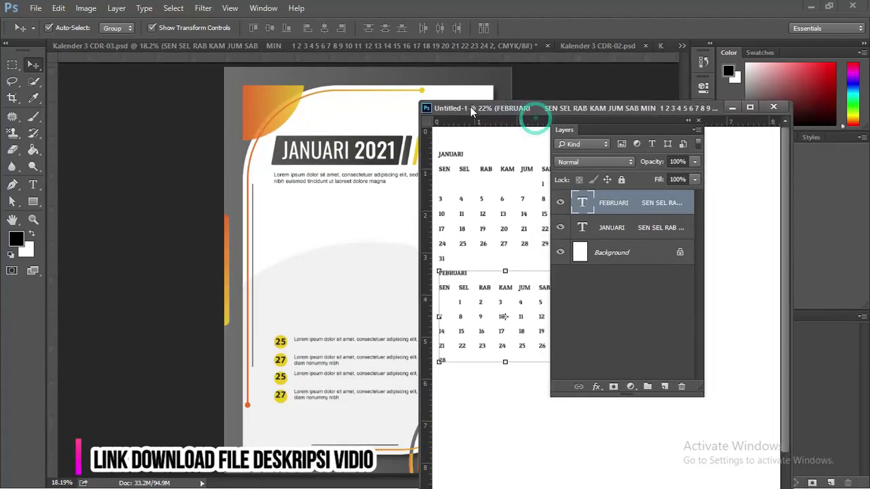
# Step: Drag the January grid into the Kalender template and delete its JANUARI title line
pyautogui.click(454, 167)
pyautogui.moveTo(454, 167); pyautogui.dragTo(376, 214)
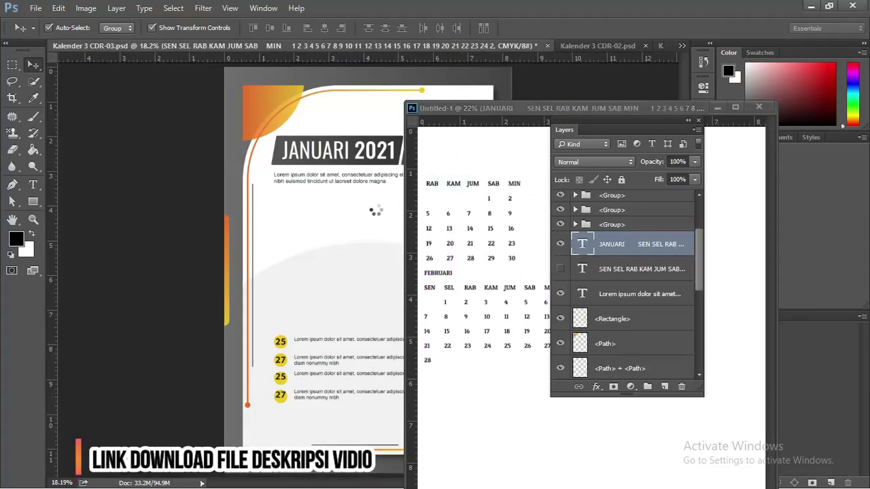
pyautogui.click(718, 108)
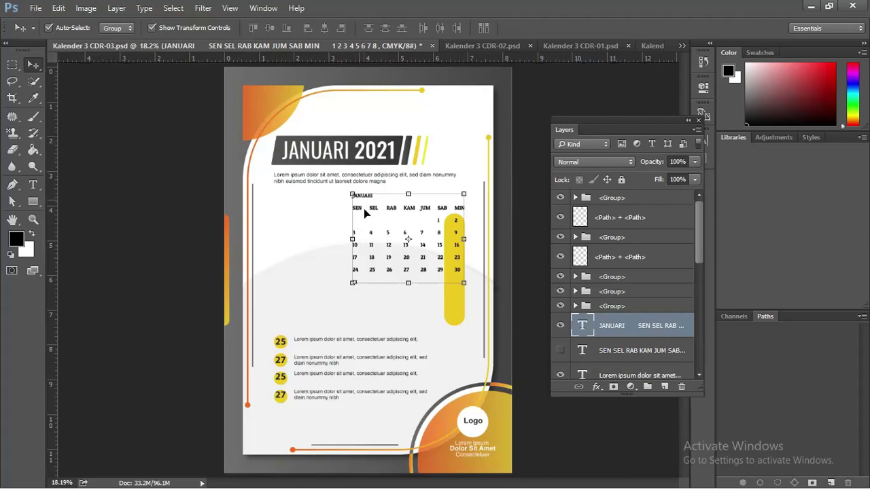
pyautogui.moveTo(364, 211); pyautogui.dragTo(312, 231)
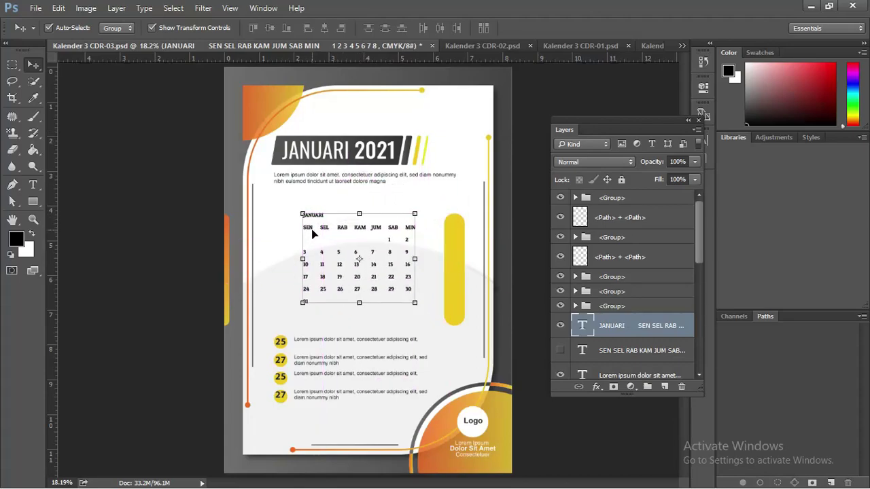
pyautogui.press('t')
pyautogui.doubleClick(326, 216)
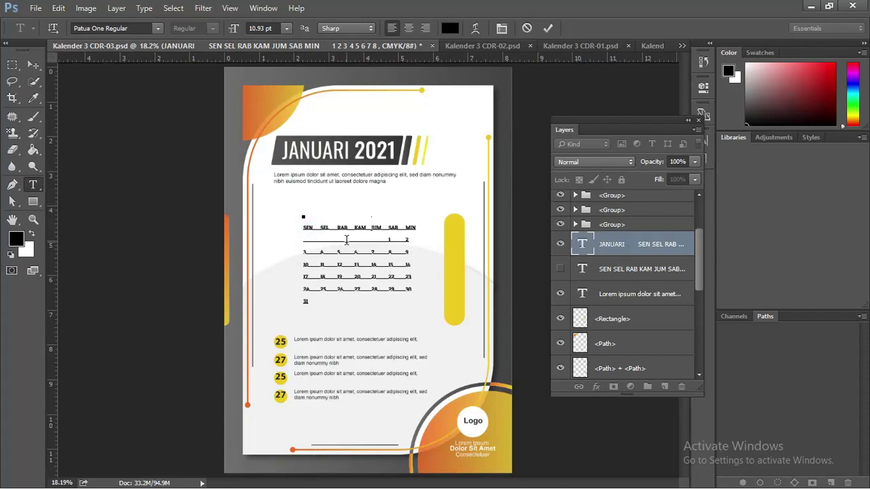
pyautogui.press('BackSpace')
pyautogui.press('BackSpace')
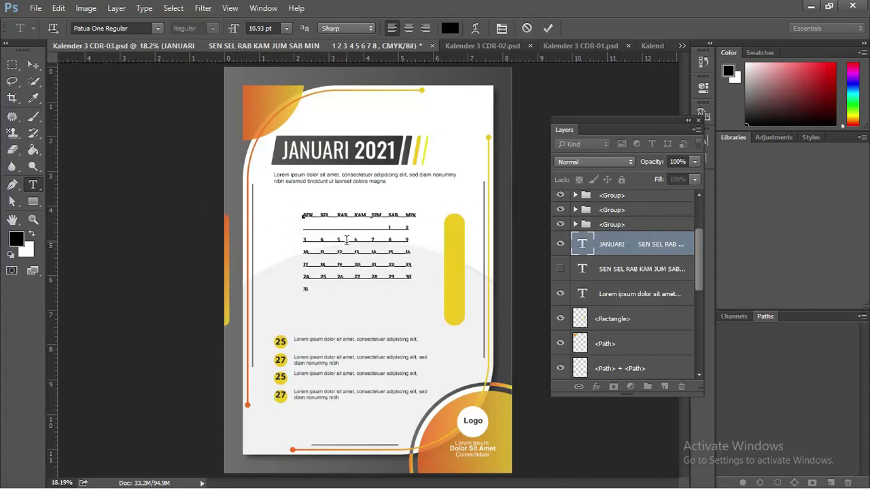
pyautogui.click(33, 65)
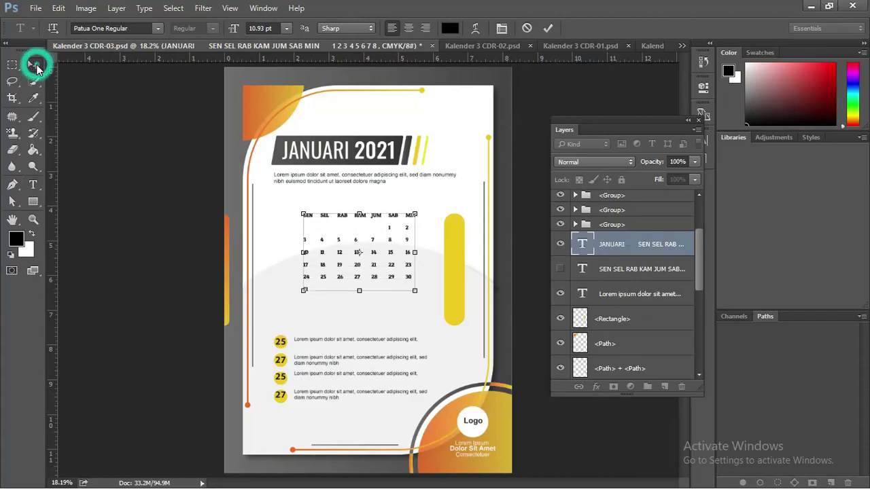
# Step: Scale the date grid to 147% under the SEN–MIN headings and lock its layer
pyautogui.moveTo(415, 292); pyautogui.dragTo(471, 338)
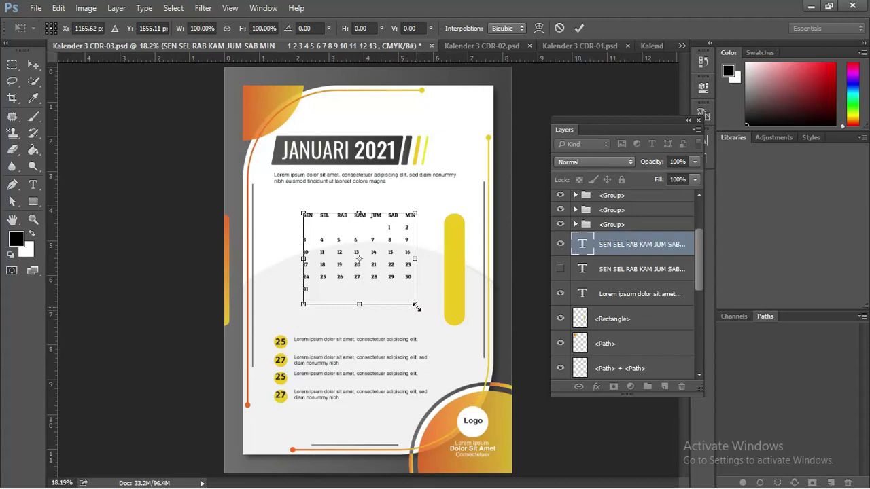
pyautogui.moveTo(416, 305); pyautogui.dragTo(468, 348)
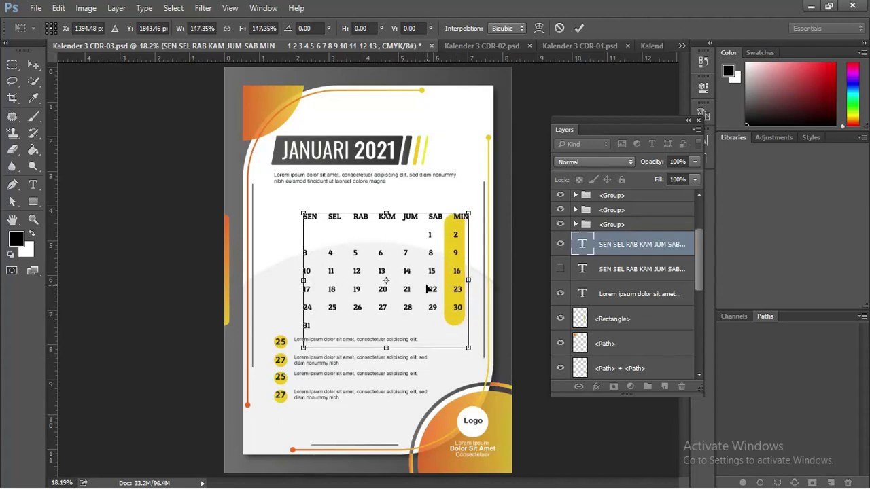
pyautogui.moveTo(407, 275); pyautogui.dragTo(384, 265)
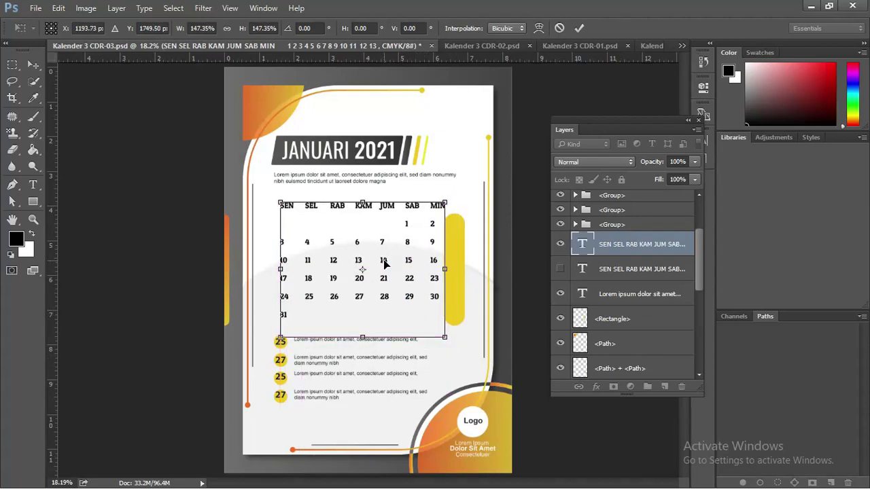
pyautogui.press('Return')
pyautogui.click(454, 192)
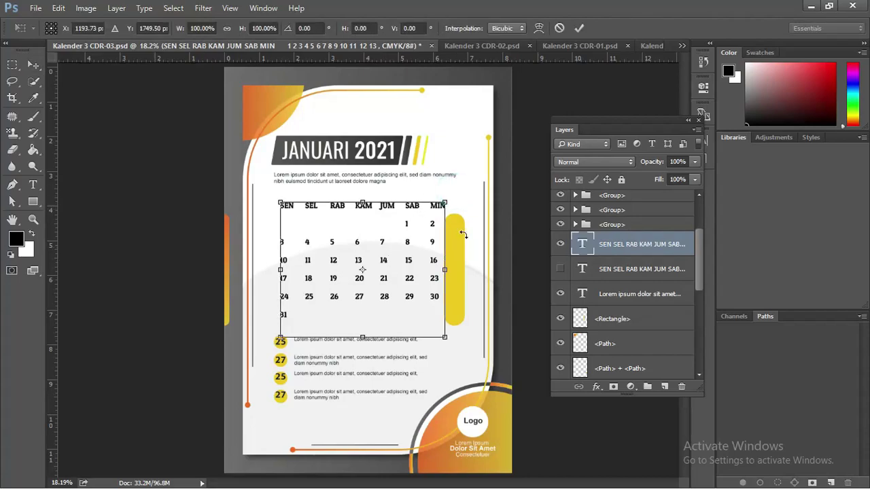
pyautogui.press('Return')
pyautogui.hotkey('ctrl', 't')
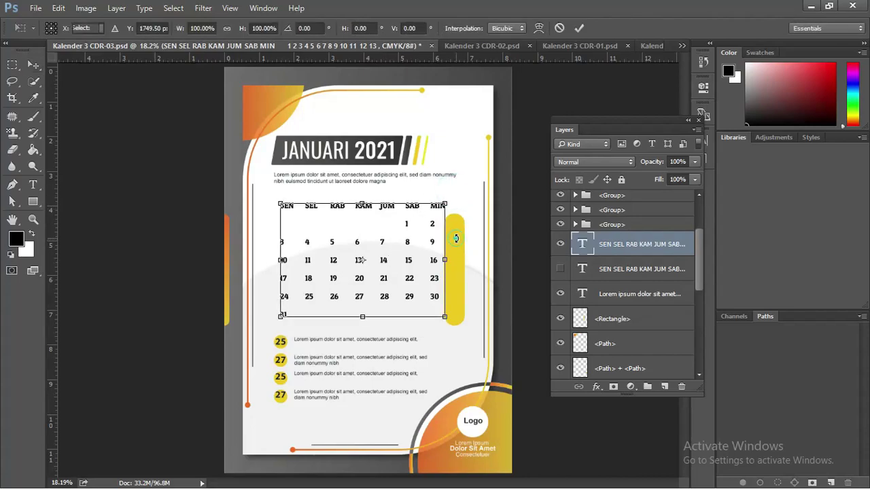
pyautogui.press('Return')
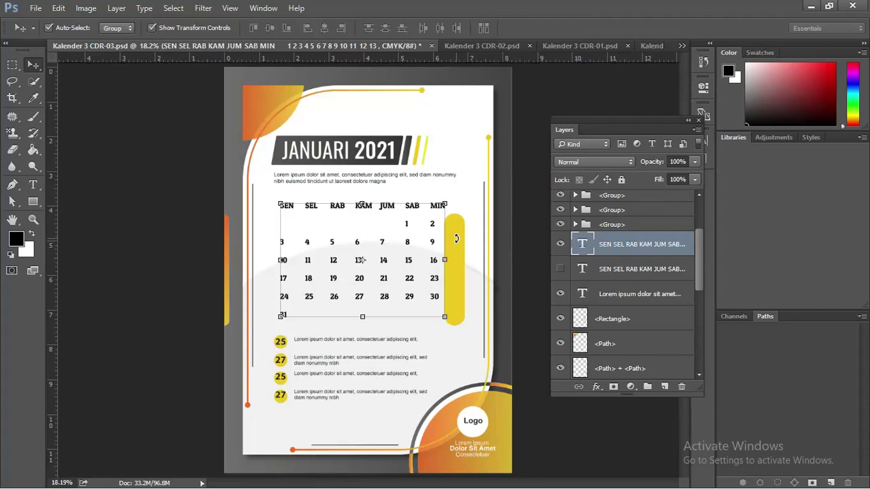
pyautogui.click(621, 180)
# Step: Move the yellow rounded bar behind the MIN date column, nudge it left, and commit the transform
pyautogui.moveTo(464, 239); pyautogui.dragTo(442, 223)
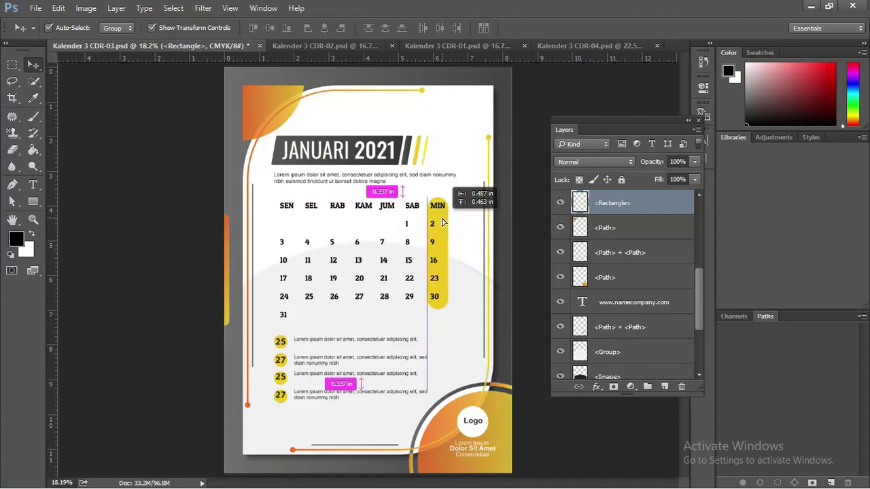
pyautogui.moveTo(442, 223); pyautogui.dragTo(439, 224)
pyautogui.scroll(1, 430, 273)
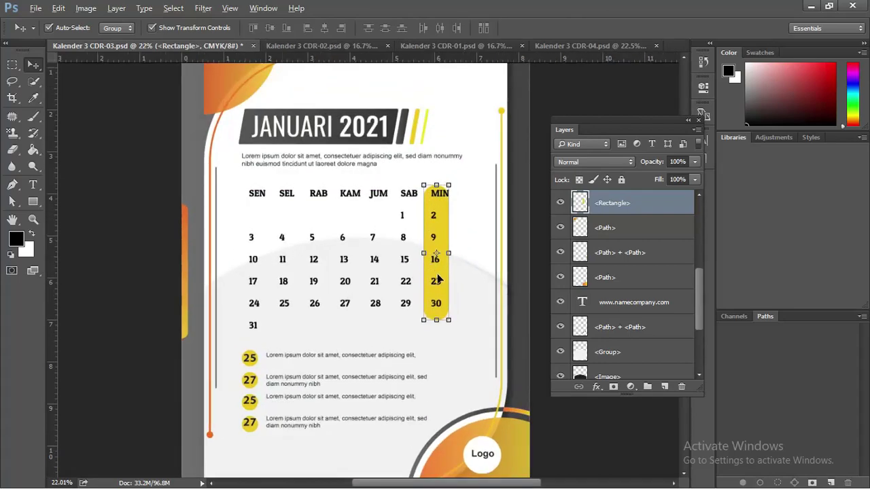
pyautogui.press('Left')
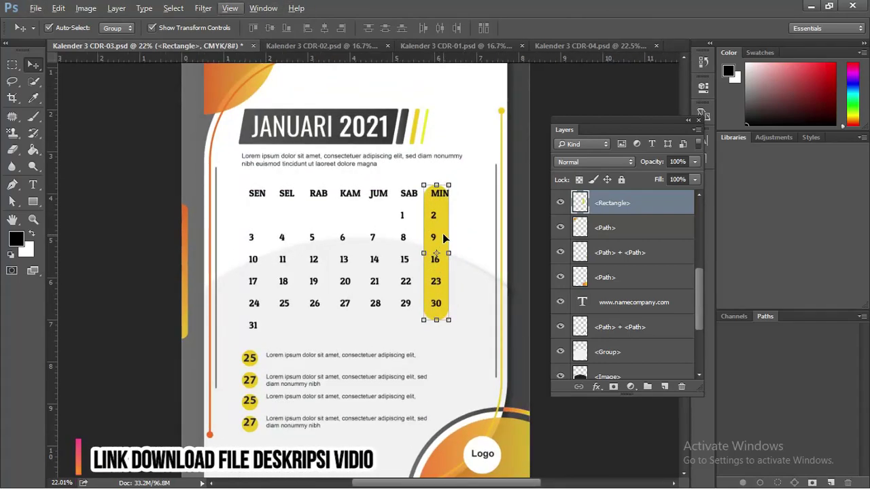
pyautogui.press('Right')
pyautogui.press('Right')
pyautogui.press('Right')
pyautogui.press('Right')
pyautogui.press('Right')
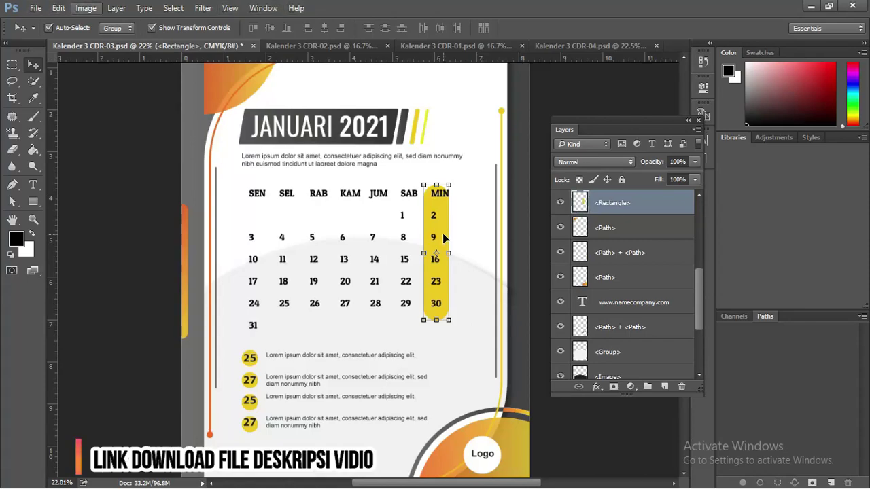
pyautogui.press('Right')
pyautogui.press('Right')
pyautogui.press('Left')
pyautogui.press('Left')
pyautogui.press('Left')
pyautogui.hotkey('ctrl', 't')
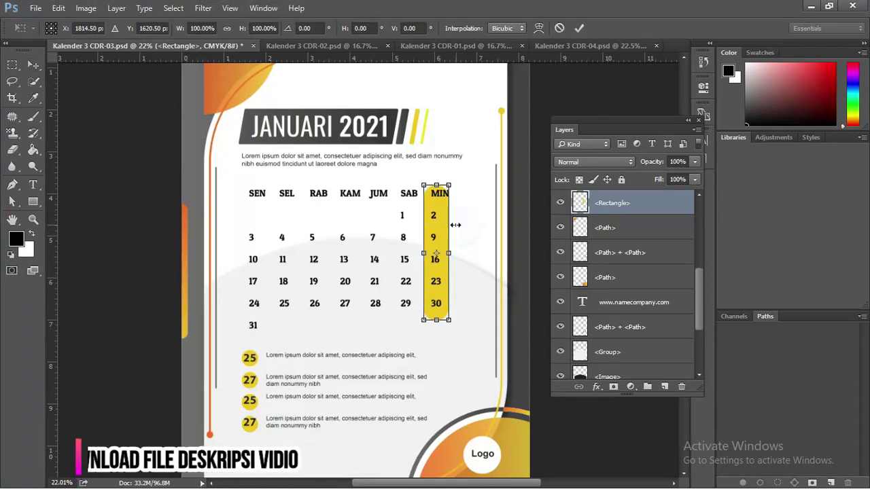
pyautogui.click(474, 179)
pyautogui.press('Return')
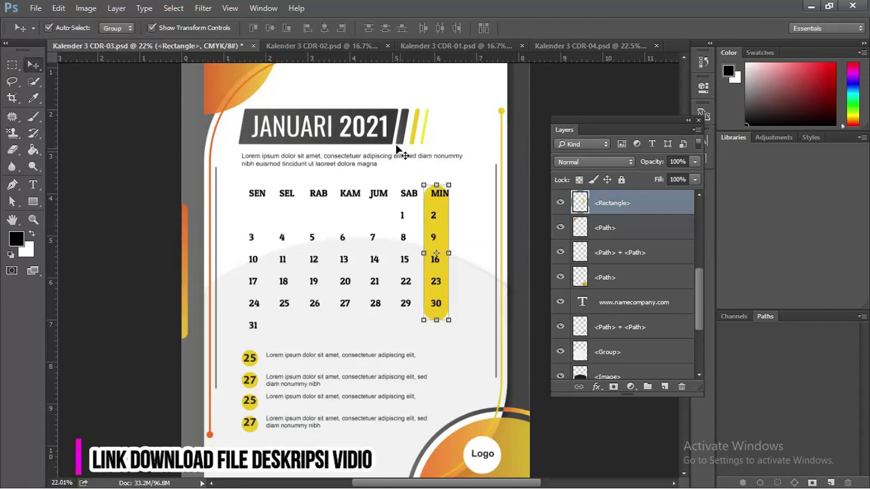
pyautogui.click(379, 134)
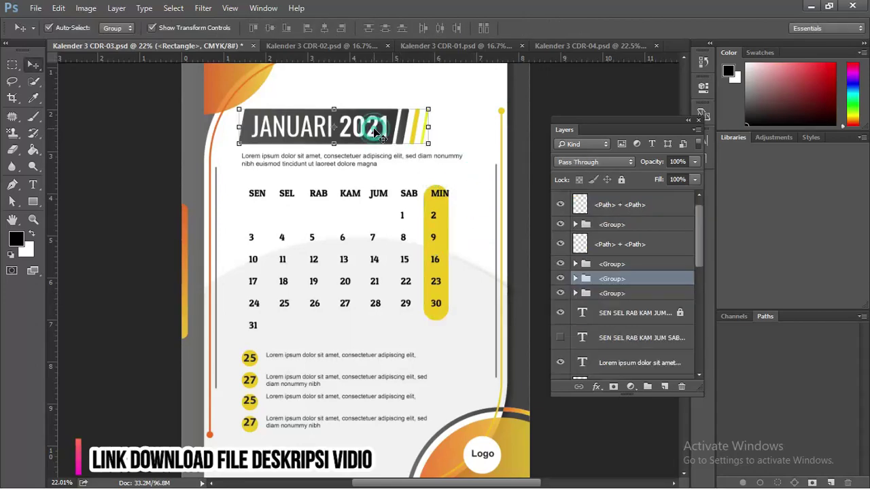
# Step: Ungroup the title and change its text from JANUARI 2021 to JANUARI 2022
pyautogui.rightClick(620, 279)
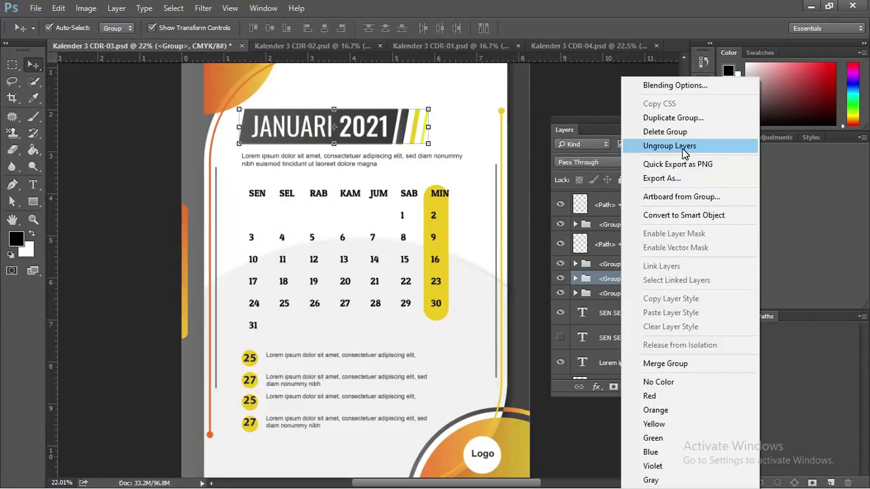
pyautogui.click(657, 144)
pyautogui.click(641, 235)
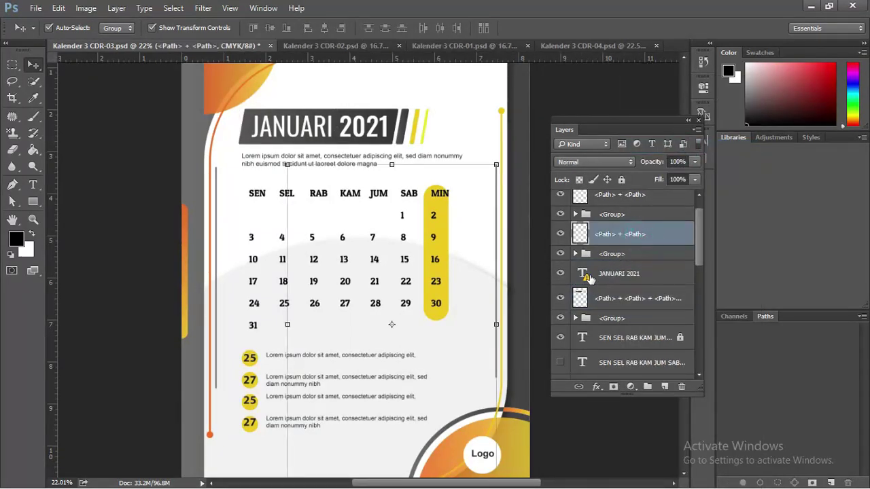
pyautogui.doubleClick(583, 273)
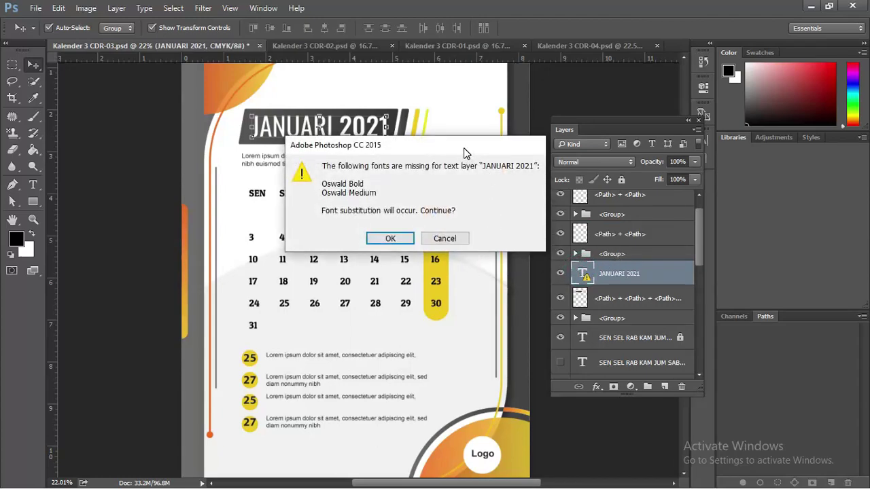
pyautogui.moveTo(465, 153); pyautogui.dragTo(512, 142)
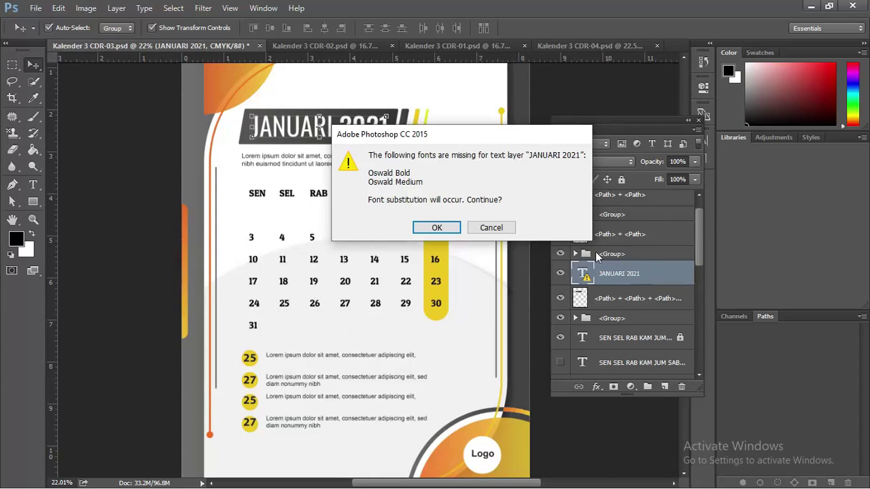
pyautogui.click(438, 227)
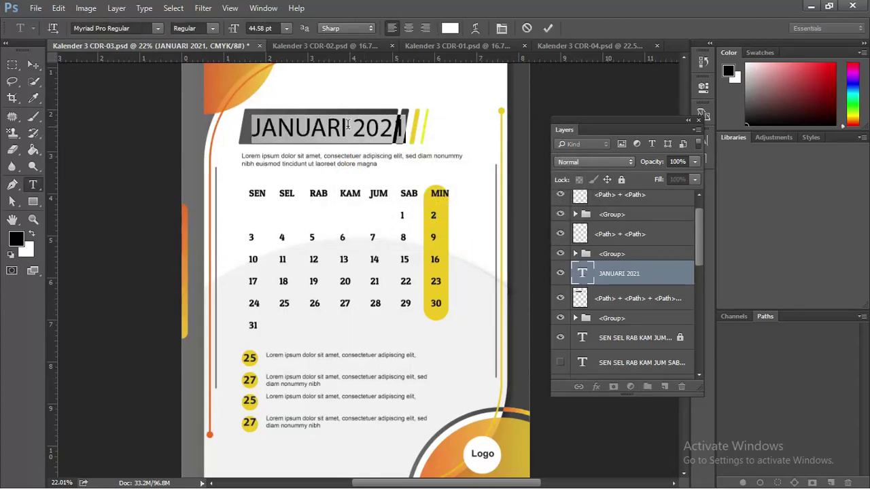
pyautogui.moveTo(358, 125); pyautogui.dragTo(421, 130)
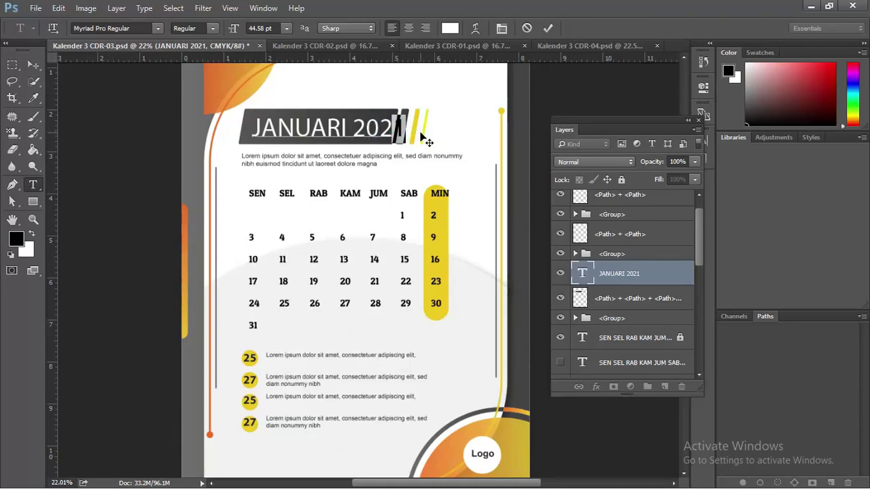
pyautogui.write('2')
pyautogui.click(33, 64)
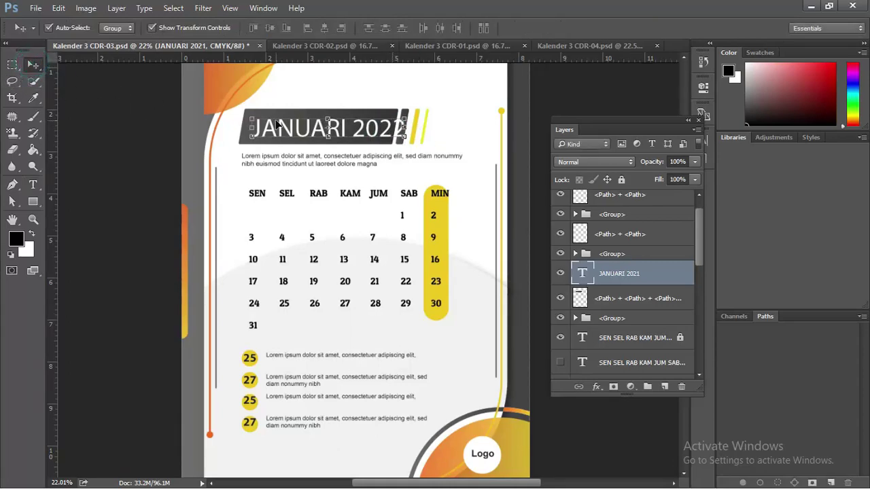
# Step: Shrink the JANUARI 2022 title slightly and shift it up-left within its dark banner
pyautogui.moveTo(404, 119); pyautogui.dragTo(377, 120)
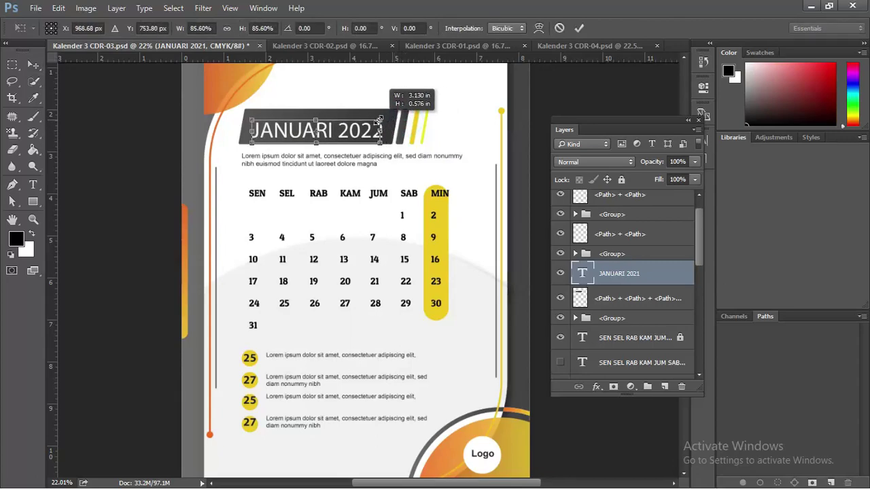
pyautogui.press('Return')
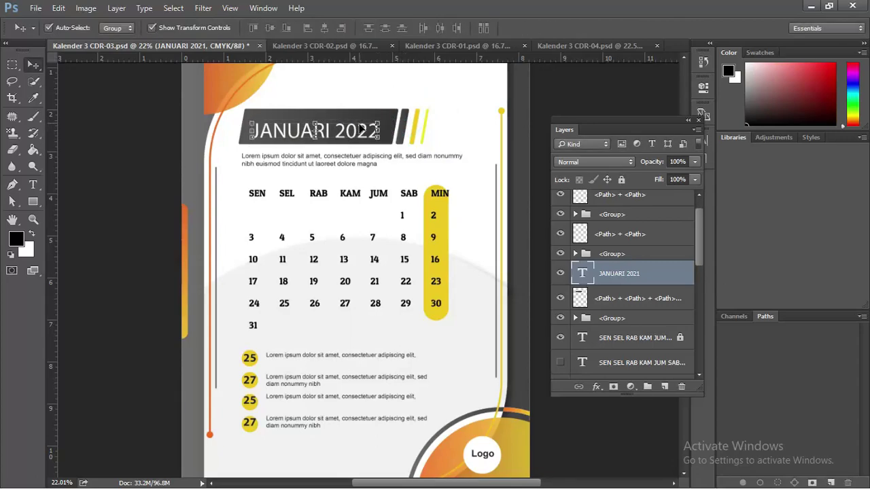
pyautogui.moveTo(363, 136); pyautogui.dragTo(361, 132)
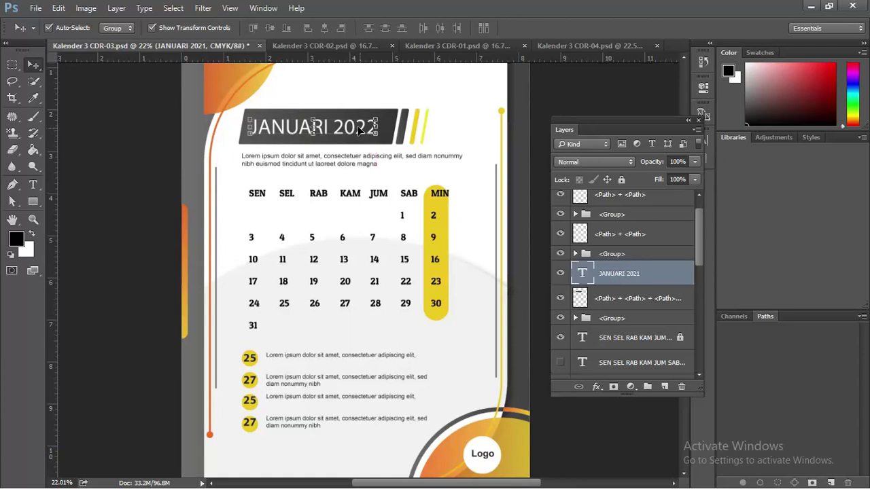
pyautogui.click(325, 360)
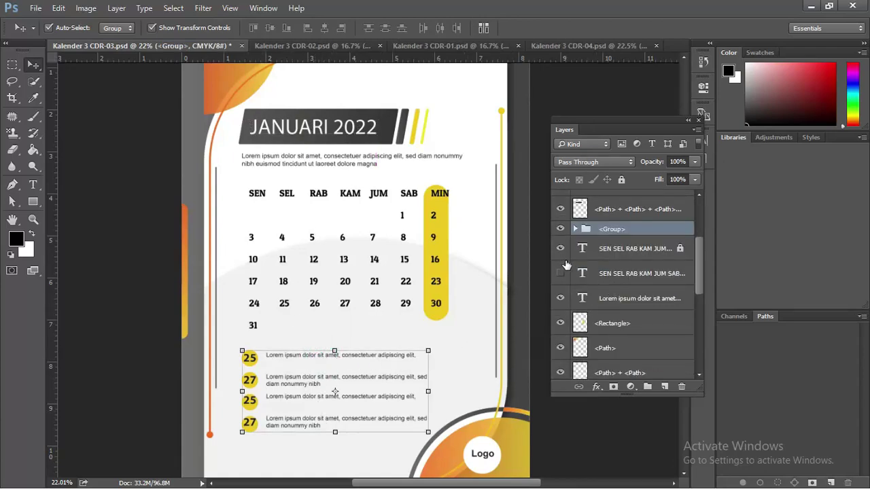
# Step: Open the Lorem ipsum intro text for editing and commit it
pyautogui.doubleClick(582, 300)
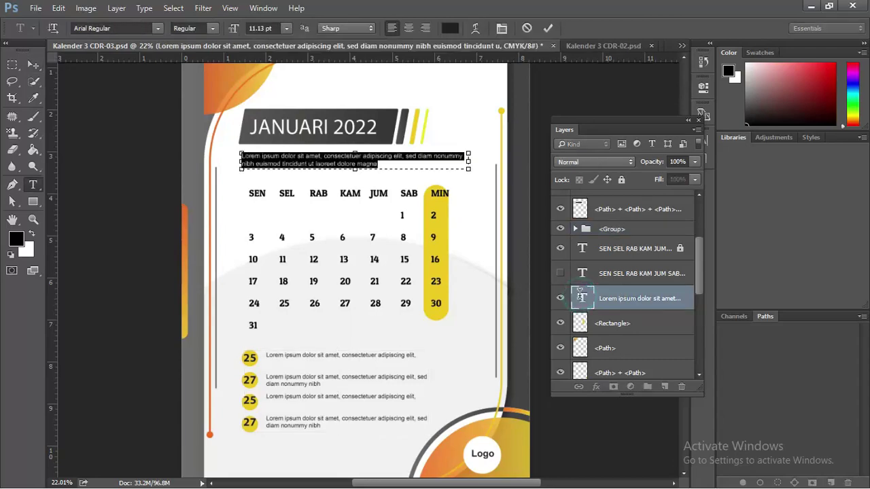
pyautogui.scroll(-2, 585, 298)
pyautogui.scroll(-2, 591, 292)
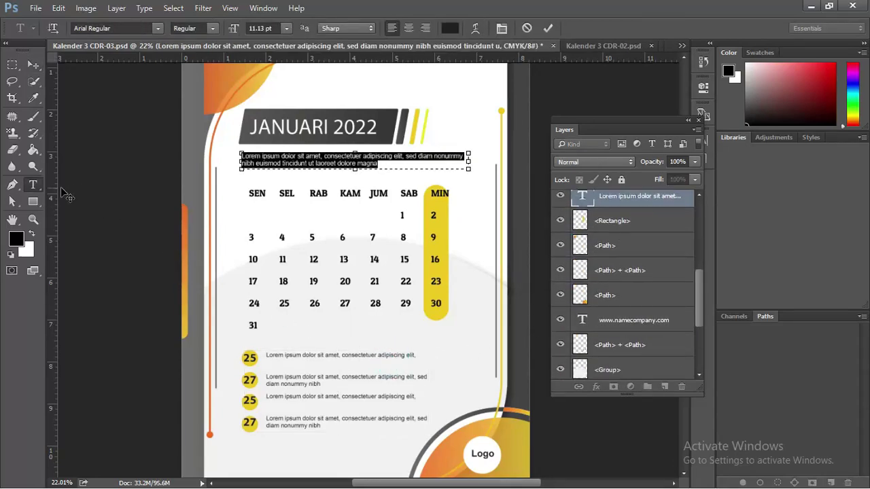
pyautogui.click(31, 63)
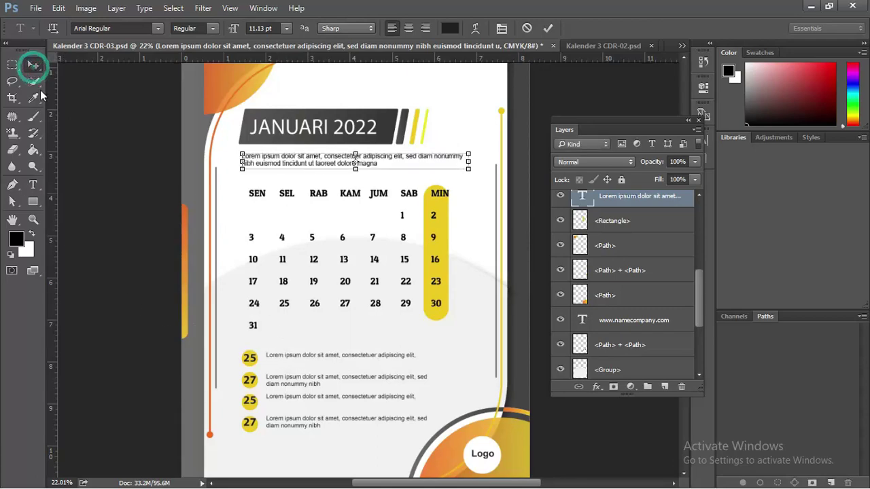
pyautogui.click(66, 130)
pyautogui.click(34, 184)
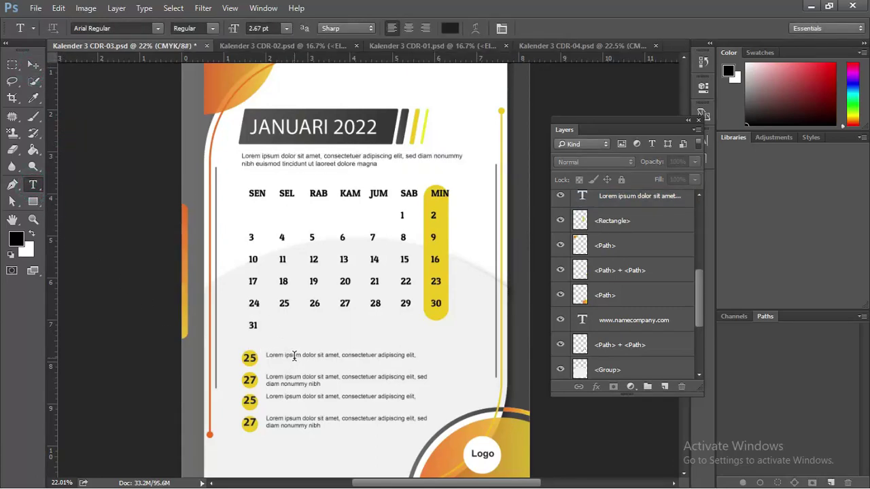
# Step: Replace the first note line beside 25 with 'sFHFGF', then switch to Kalender 3 CDR-02.psd
pyautogui.click(294, 355)
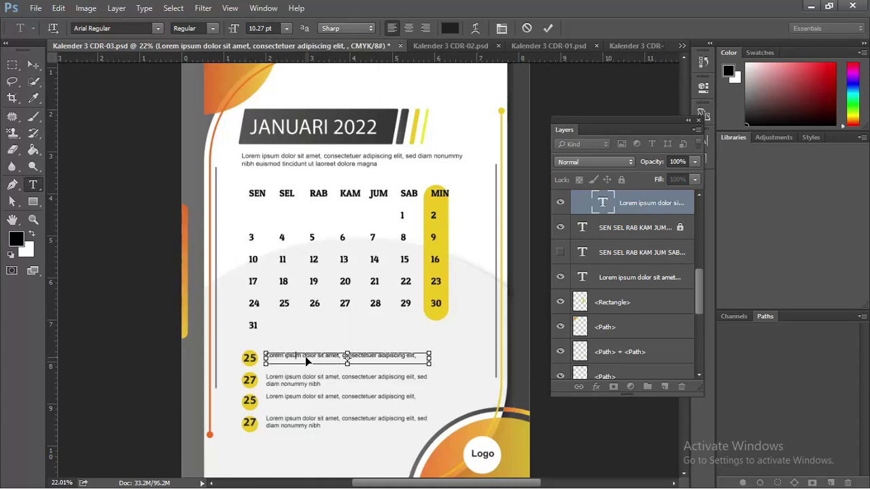
pyautogui.hotkey('ctrl', 'a')
pyautogui.write('sFHFGF')
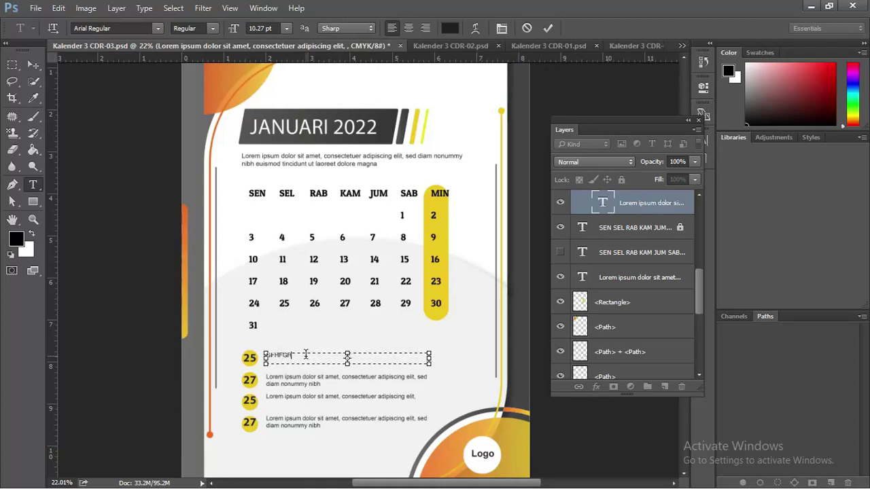
pyautogui.hotkey('ctrl', 'a')
pyautogui.write('sFHFGF')
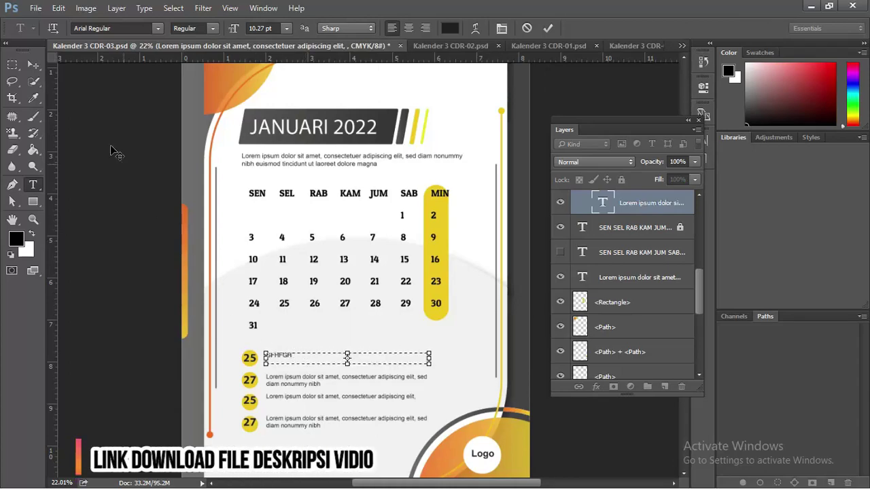
pyautogui.click(31, 64)
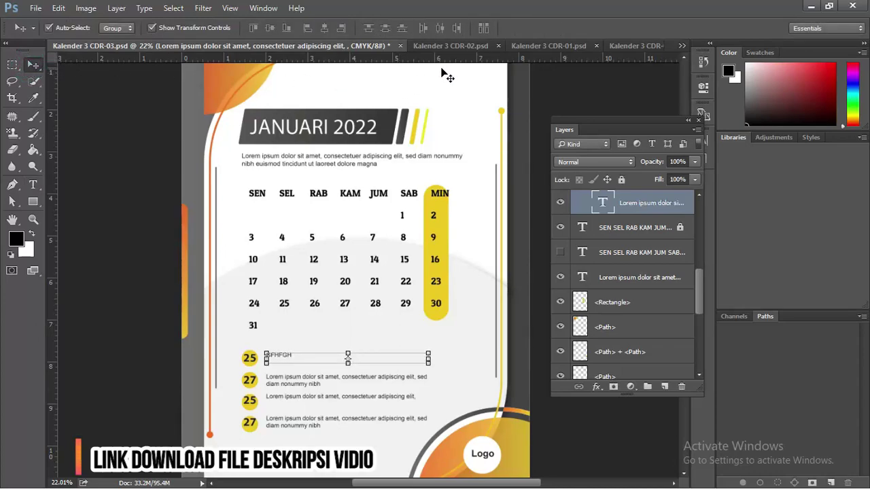
pyautogui.click(448, 45)
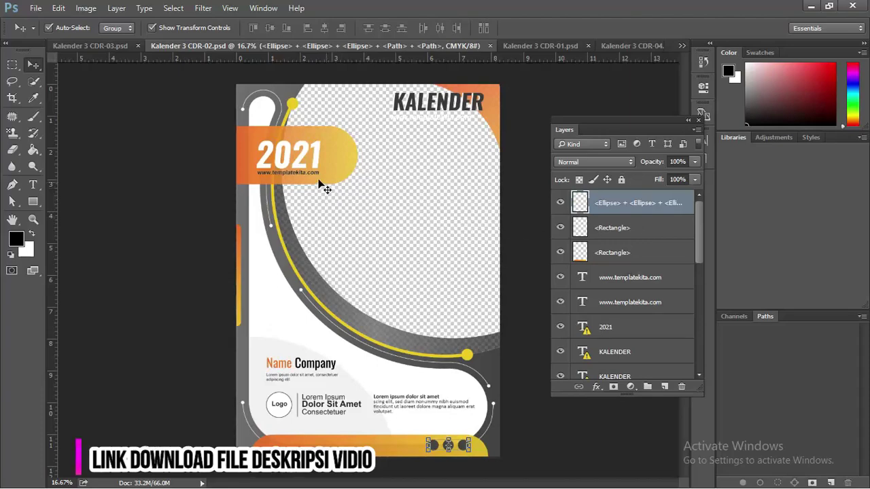
# Step: Replace the final digit of the cover year so it reads 2022, accepting the substitute font
pyautogui.click(308, 161)
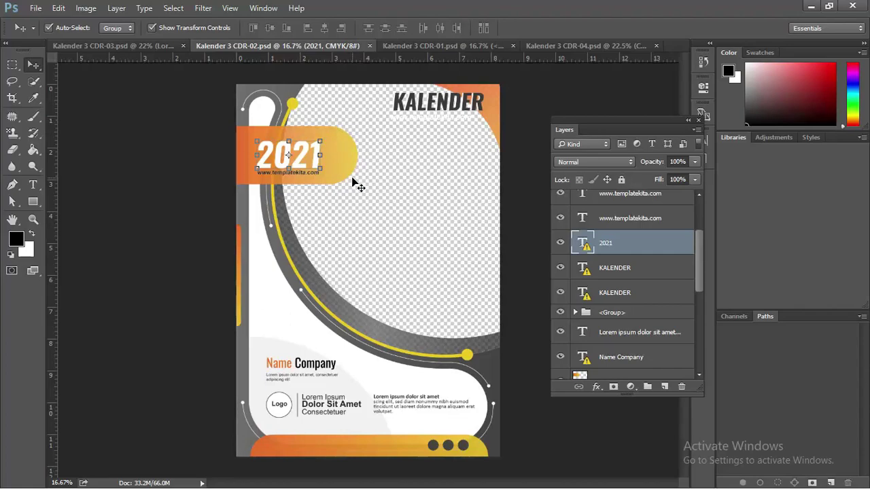
pyautogui.press('t')
pyautogui.moveTo(325, 155); pyautogui.dragTo(309, 155)
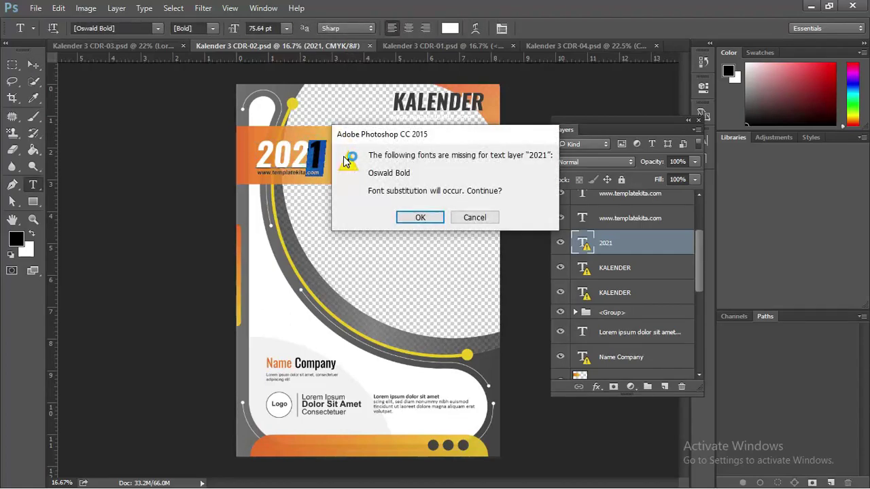
pyautogui.click(420, 217)
pyautogui.write('2')
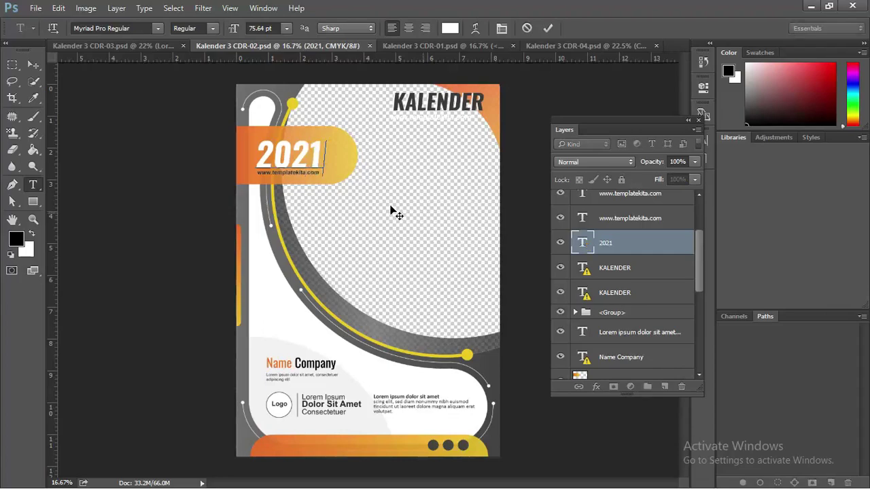
pyautogui.click(32, 63)
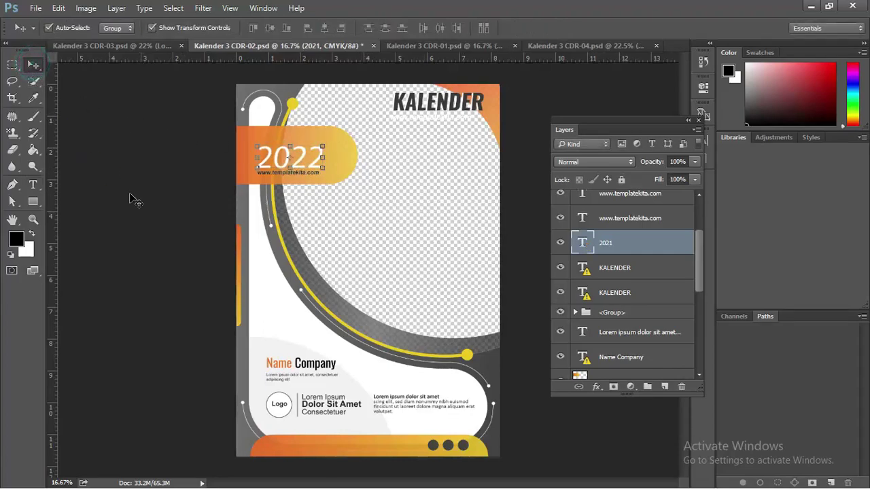
pyautogui.click(421, 212)
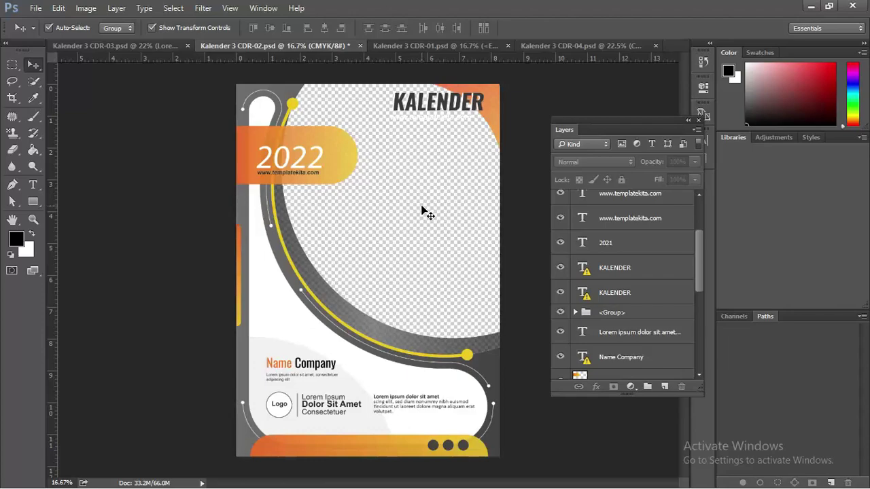
pyautogui.hotkey('alt', 'Tab')
# Step: Switch to the Wallpaper folder and drag the david-east building photo toward Photoshop
pyautogui.hotkey('alt', 'Tab')
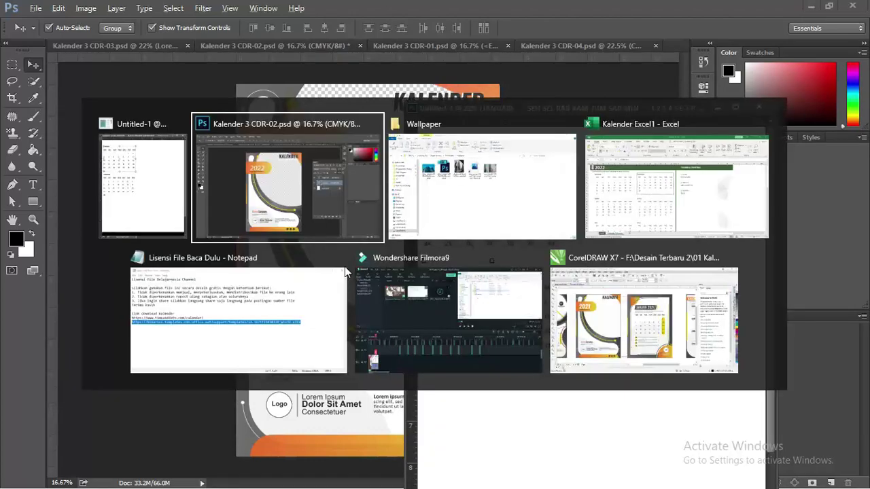
pyautogui.hotkey('alt', 'Tab')
pyautogui.press('Tab')
pyautogui.press('Tab')
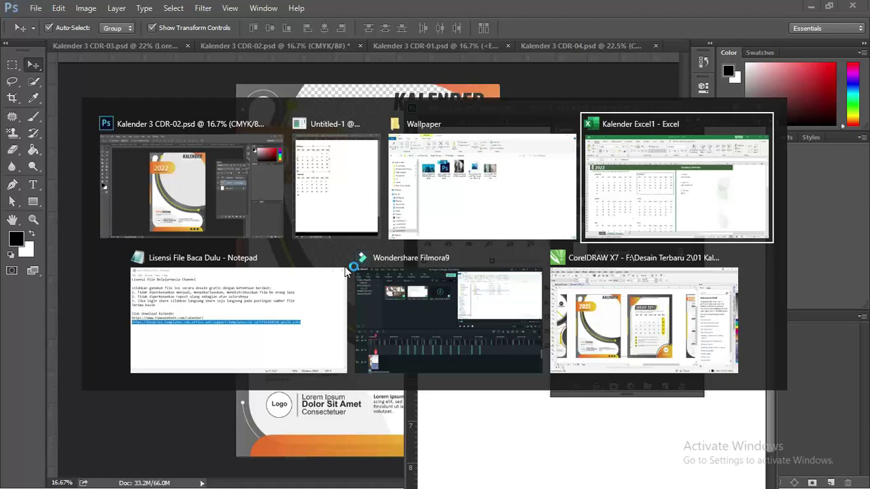
pyautogui.press('Tab')
pyautogui.press('Tab')
pyautogui.press('Tab')
pyautogui.press('Tab')
pyautogui.press('Tab')
pyautogui.press('Tab')
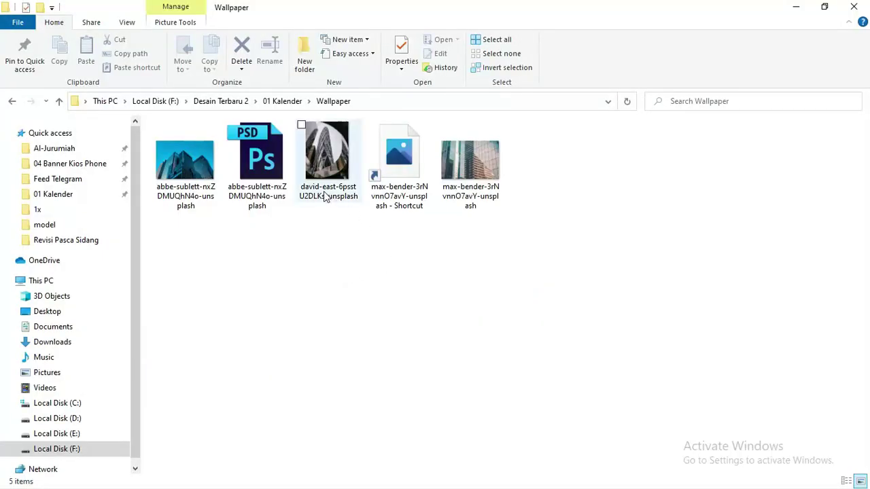
pyautogui.click(204, 194)
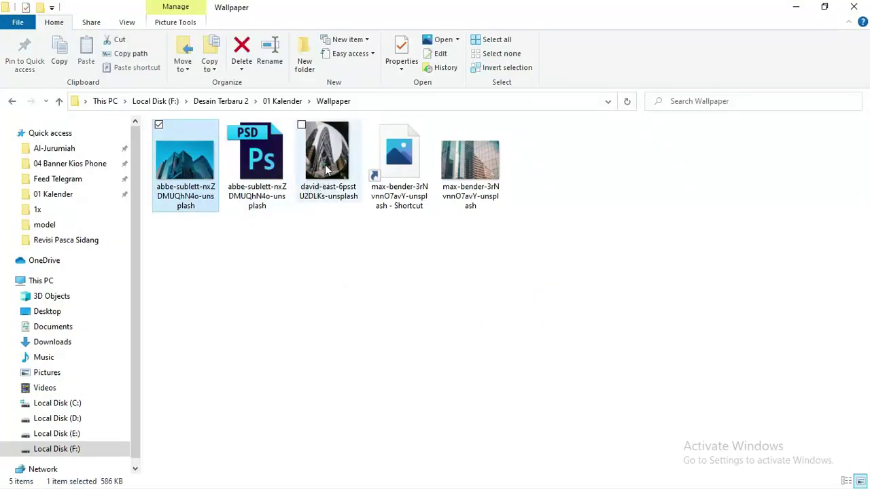
pyautogui.moveTo(328, 169); pyautogui.dragTo(325, 271)
pyautogui.hotkey('alt', 'Tab')
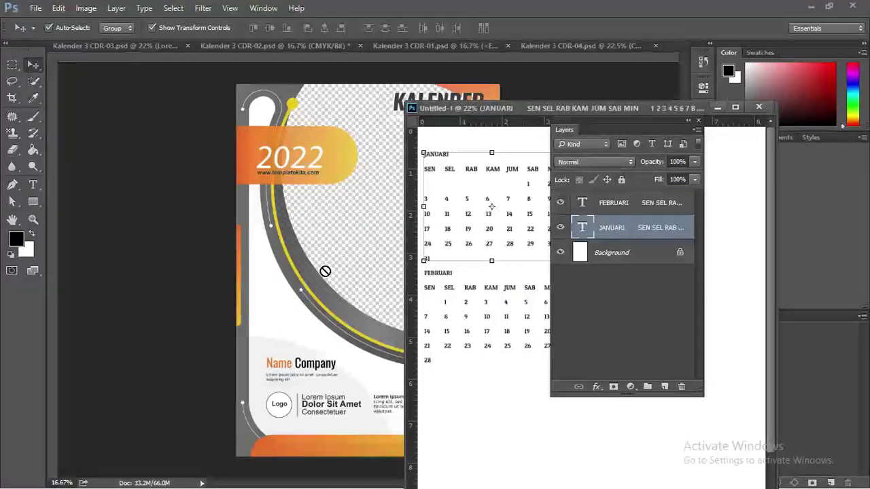
# Step: Close the Untitled-1 calendar document without saving changes
pyautogui.click(358, 253)
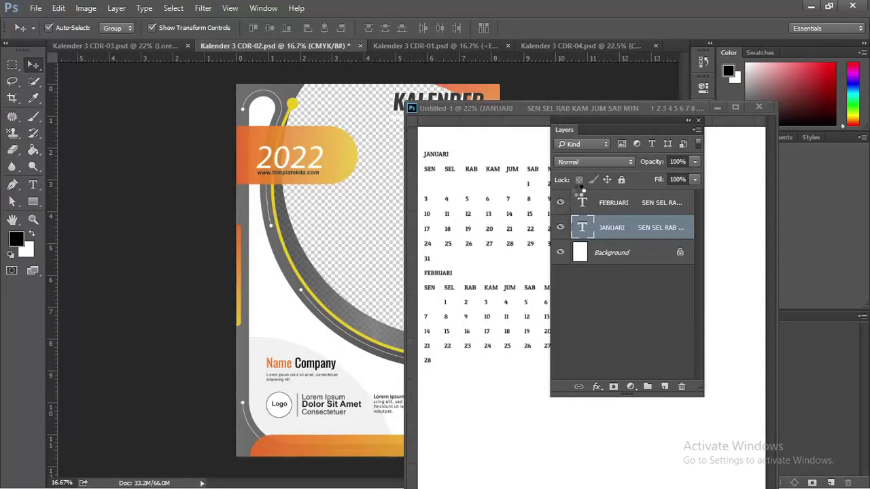
pyautogui.click(718, 107)
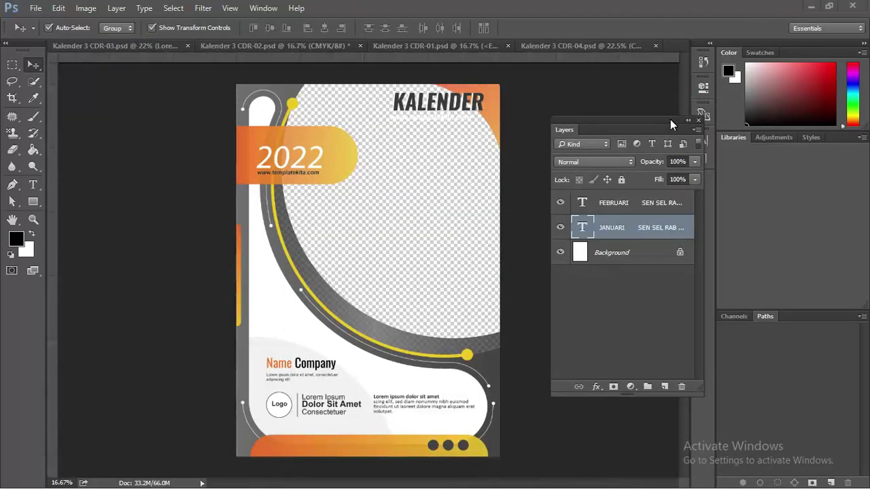
pyautogui.click(664, 119)
pyautogui.click(437, 244)
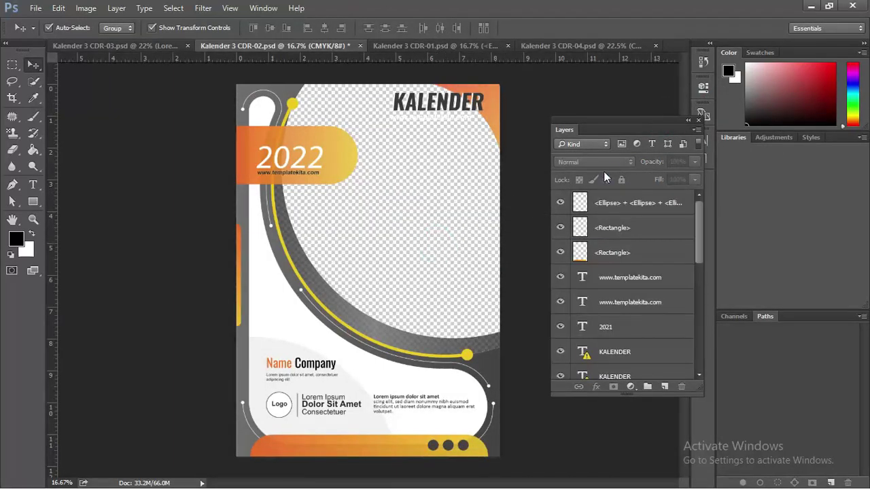
pyautogui.hotkey('ctrl', 'Tab')
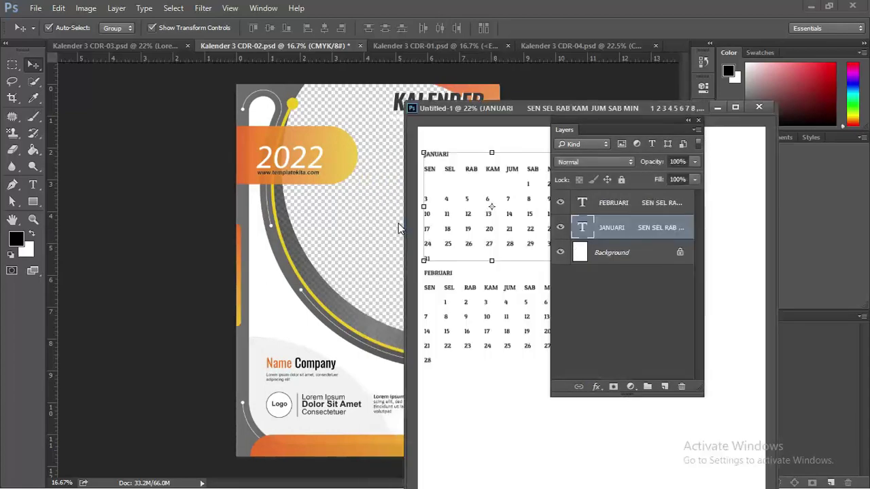
pyautogui.click(759, 107)
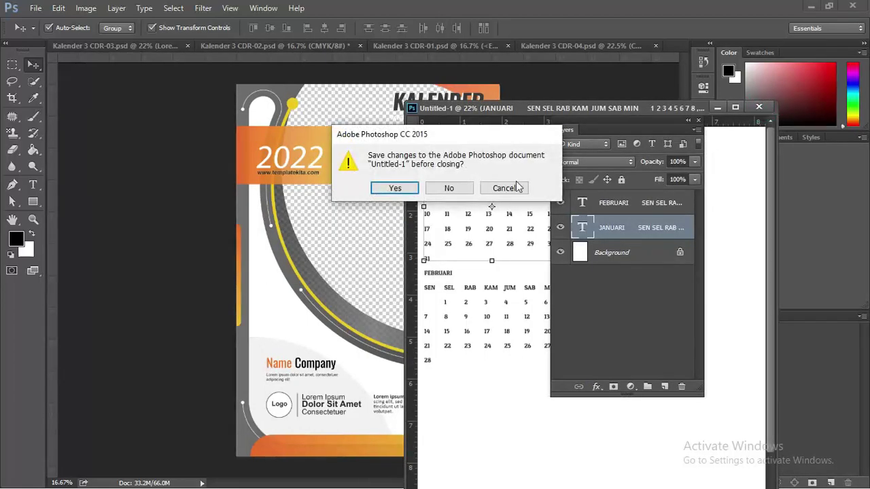
pyautogui.click(454, 190)
# Step: Place the building photo on the cover, move it up, and send it behind all artwork
pyautogui.hotkey('alt', 'Tab')
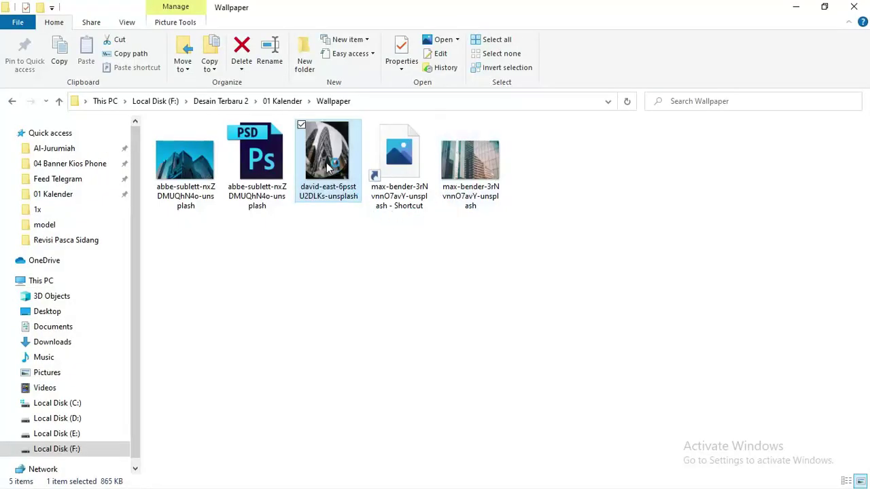
pyautogui.moveTo(330, 160)
pyautogui.mouseDown()
pyautogui.moveTo(348, 222)
pyautogui.moveTo(415, 187)
pyautogui.mouseUp()
pyautogui.hotkey('alt', 'Tab')
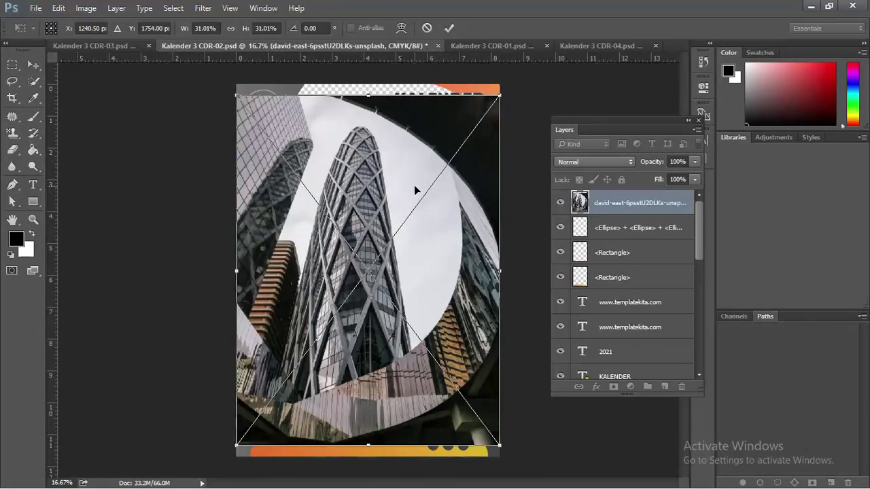
pyautogui.press('Return')
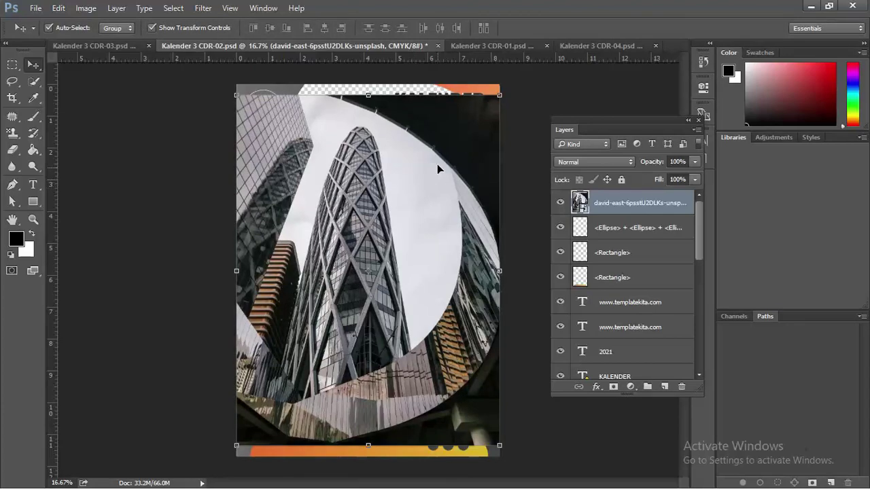
pyautogui.click(398, 174)
pyautogui.moveTo(402, 174); pyautogui.dragTo(394, 167)
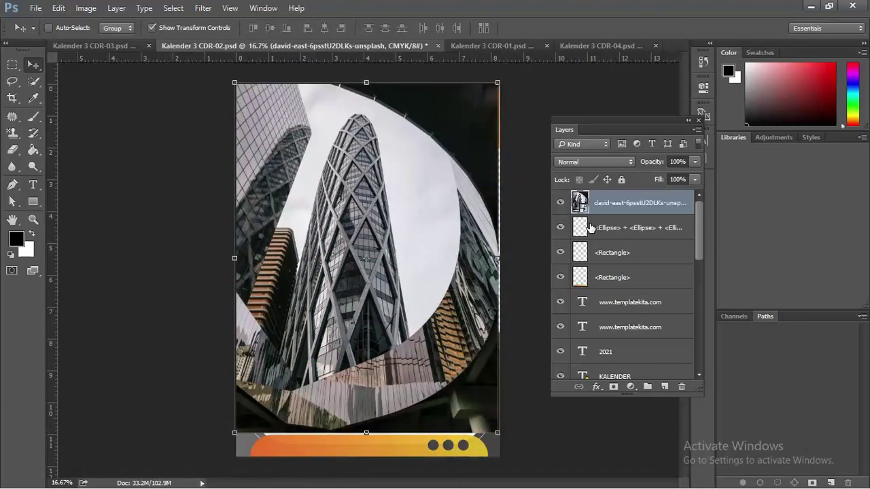
pyautogui.hotkey('ctrl', 'shift', '[')
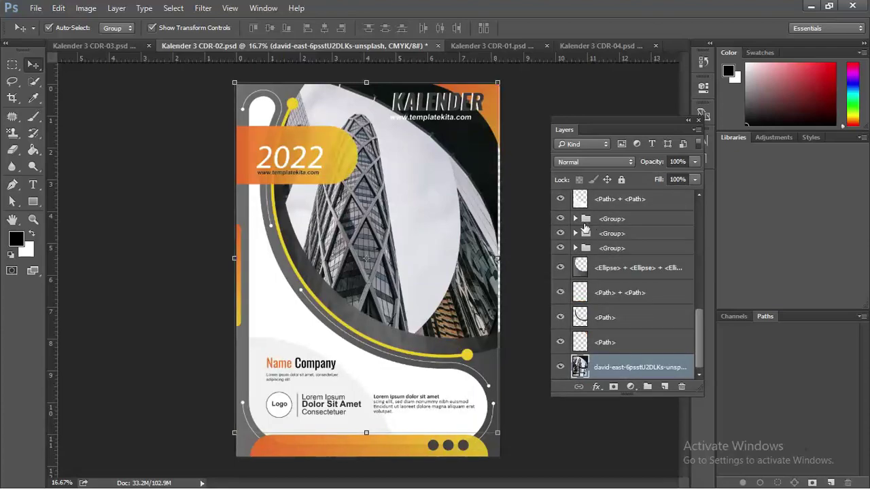
# Step: Enlarge the building photo to 31.9% and shift it up-right so the tower fills the circle
pyautogui.moveTo(499, 430); pyautogui.dragTo(505, 443)
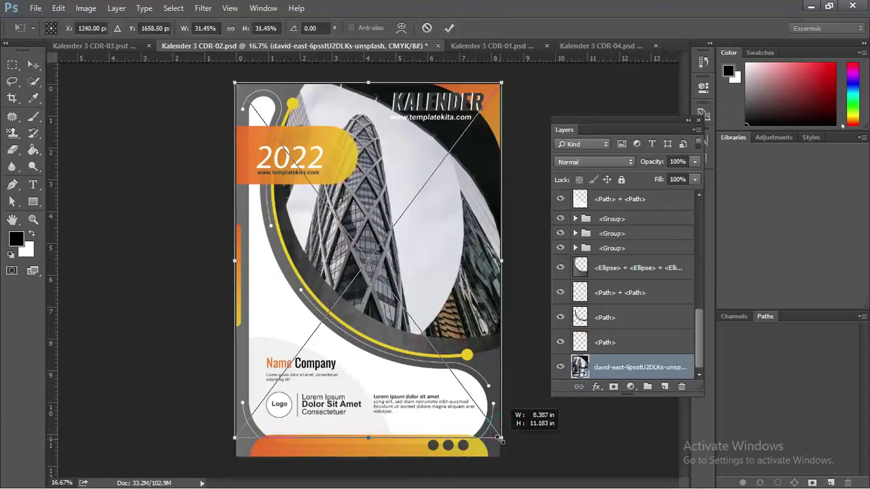
pyautogui.moveTo(433, 263); pyautogui.dragTo(453, 230)
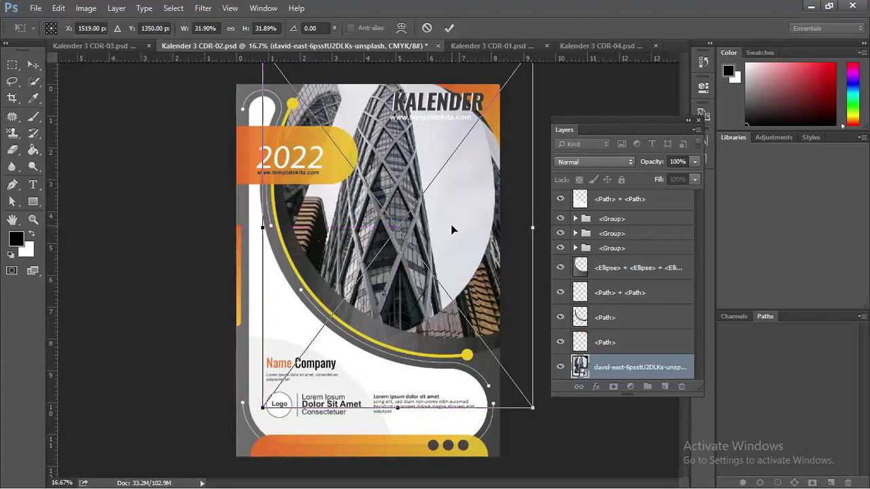
pyautogui.scroll(1, 353, 301)
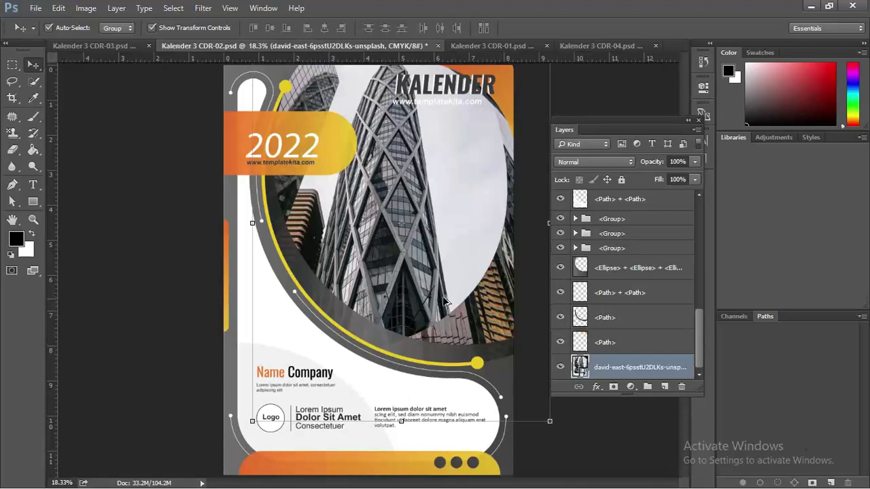
pyautogui.hotkey('ctrl', '-')
pyautogui.click(549, 91)
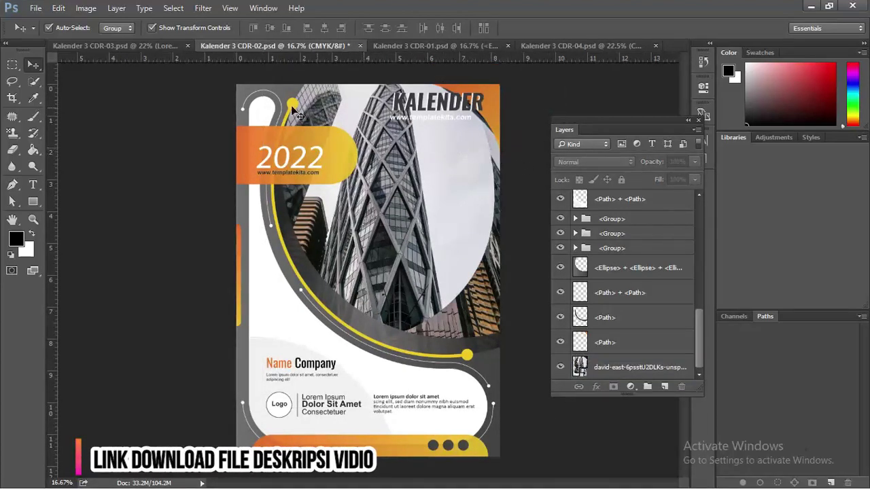
# Step: Look through the CDR-03, CDR-02, CDR-04 and CDR-01 Photoshop documents in turn
pyautogui.click(152, 44)
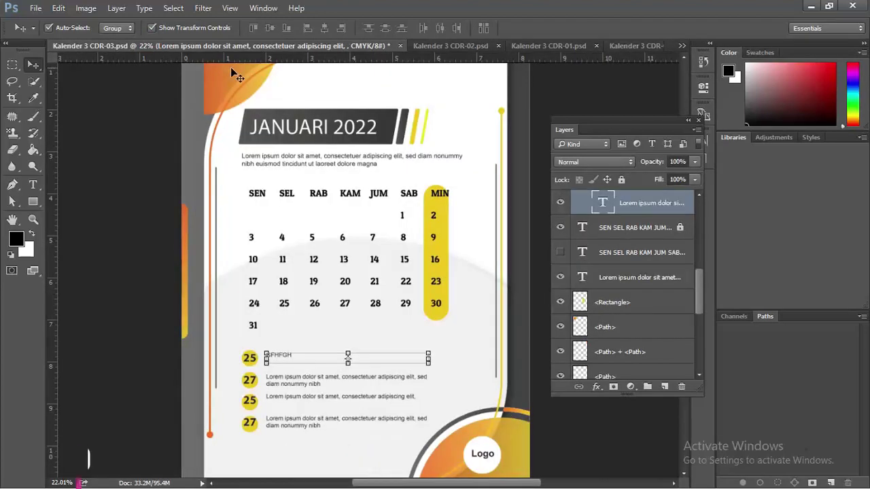
pyautogui.click(458, 45)
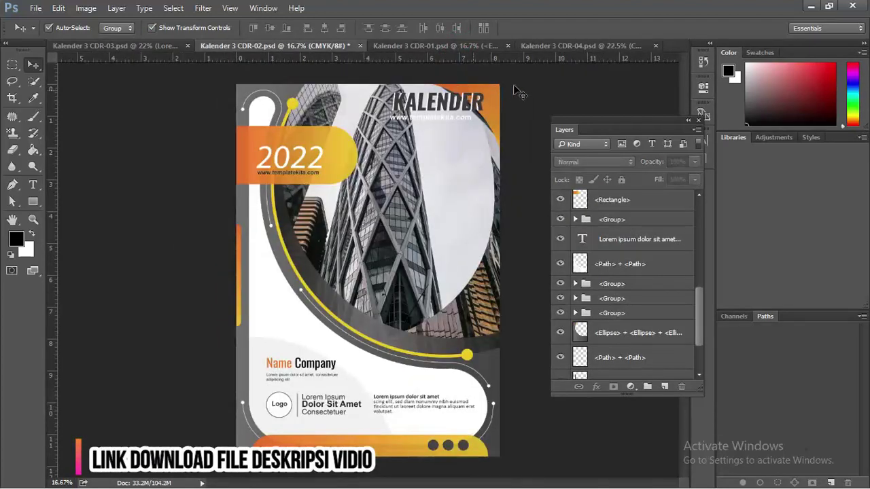
pyautogui.click(556, 46)
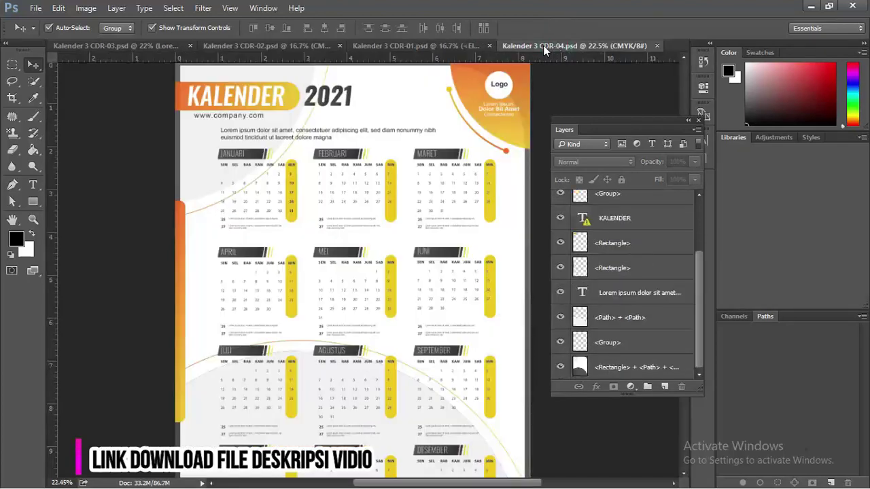
pyautogui.click(410, 46)
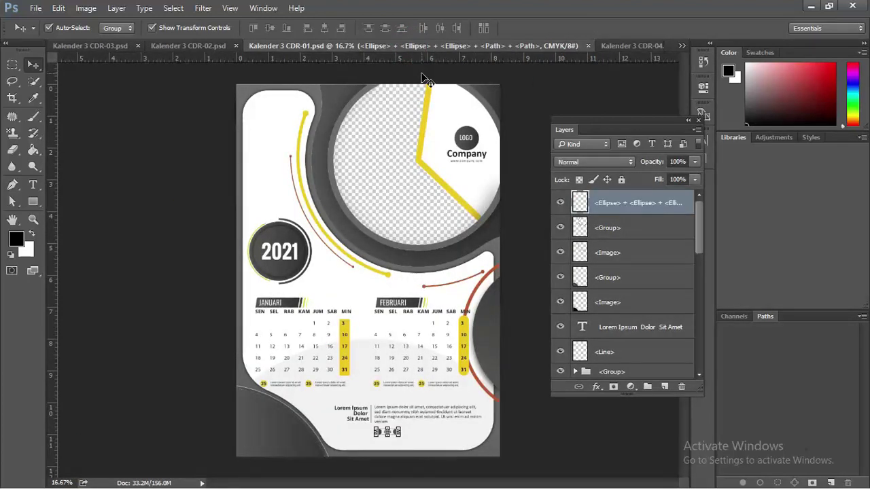
pyautogui.hotkey('alt', 'Tab')
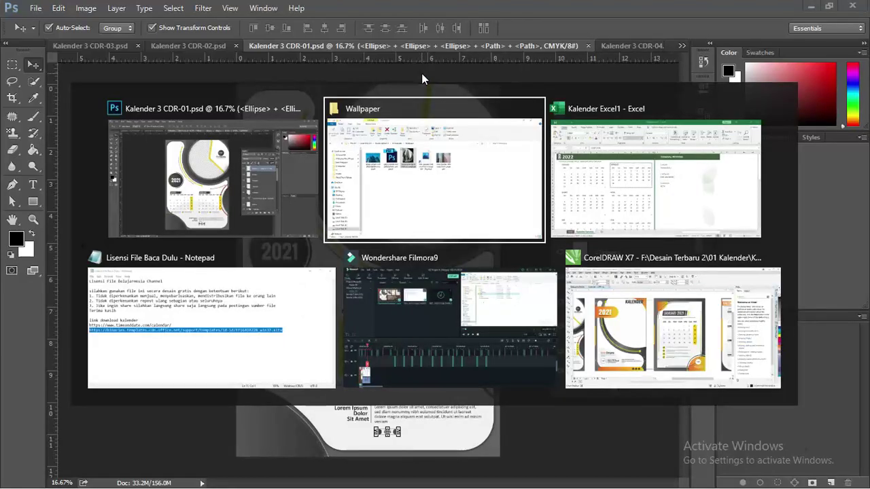
pyautogui.hotkey('alt', 'Tab')
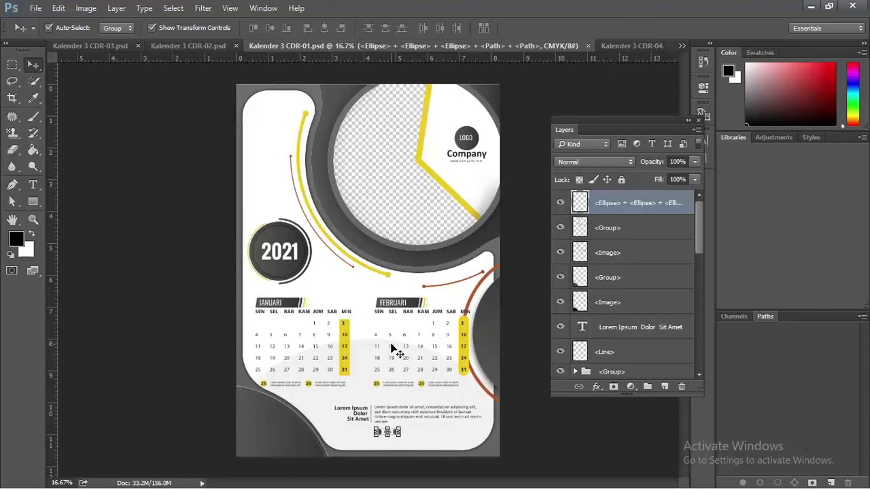
# Step: Select the 2021 circle badge and January block, then bring CorelDRAW X7 forward
pyautogui.click(294, 257)
pyautogui.click(289, 349)
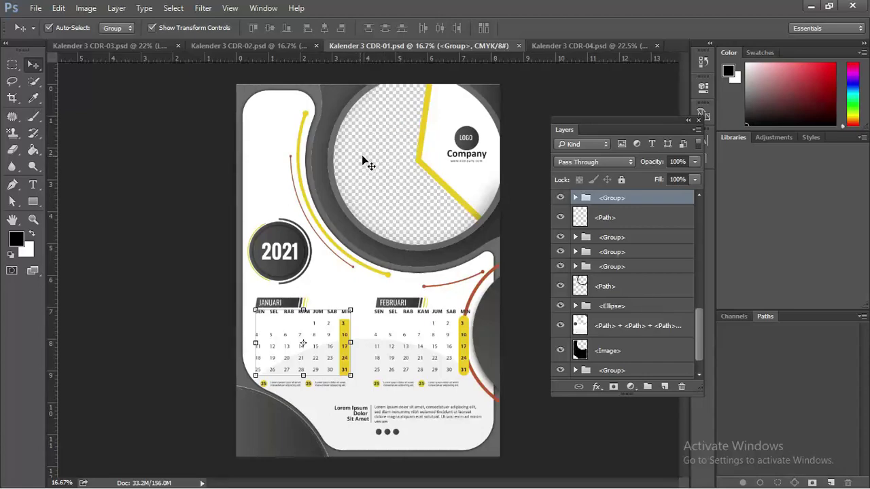
pyautogui.hotkey('alt', 'Tab')
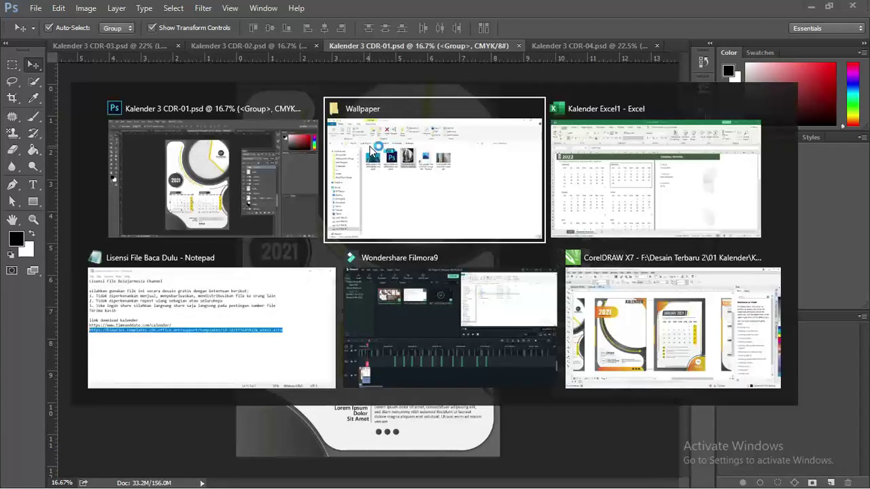
pyautogui.press('Tab')
pyautogui.press('Tab')
pyautogui.press('Tab')
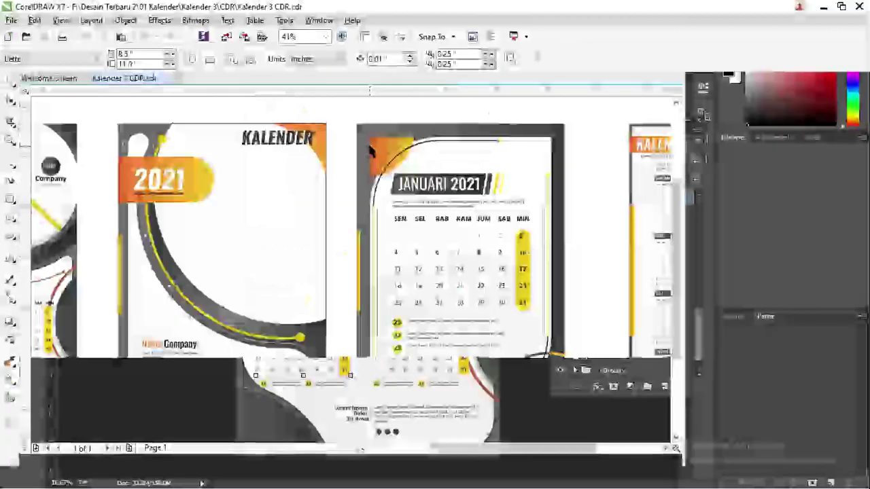
pyautogui.scroll(-3, 438, 267)
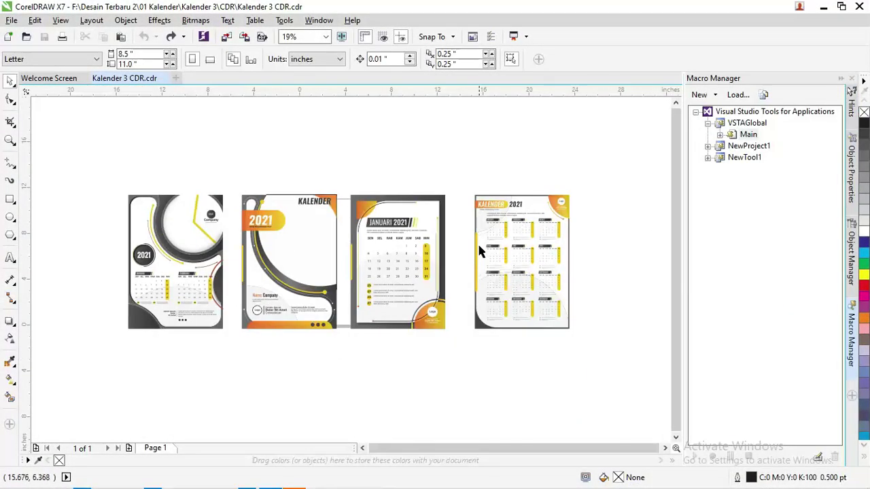
pyautogui.scroll(4, 505, 229)
pyautogui.scroll(2, 416, 205)
pyautogui.scroll(-2, 414, 204)
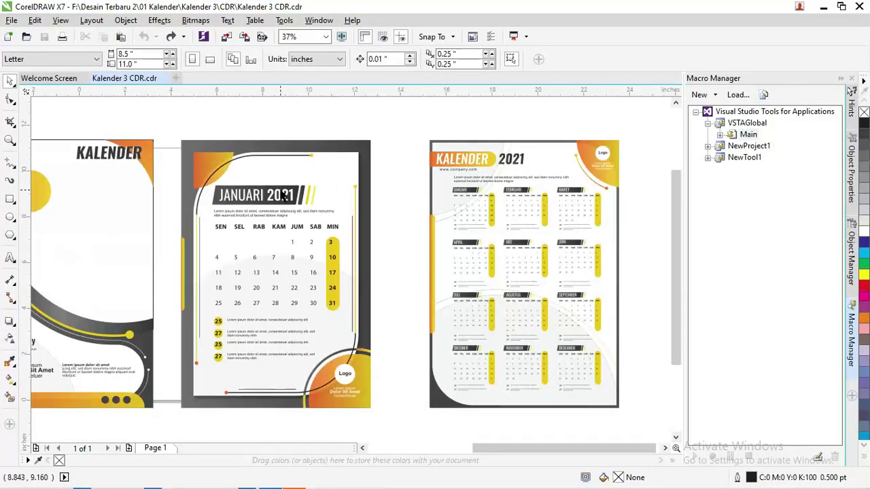
pyautogui.scroll(-2, 398, 198)
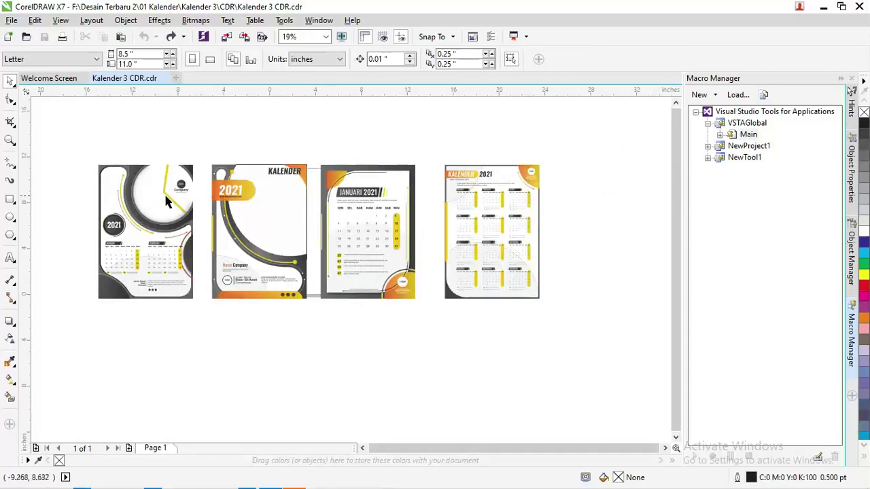
pyautogui.scroll(2, 252, 197)
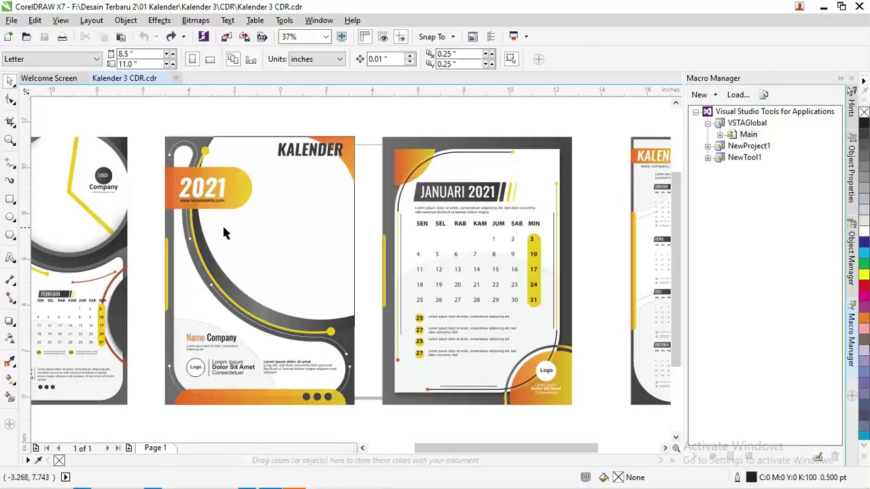
pyautogui.scroll(-2, 224, 226)
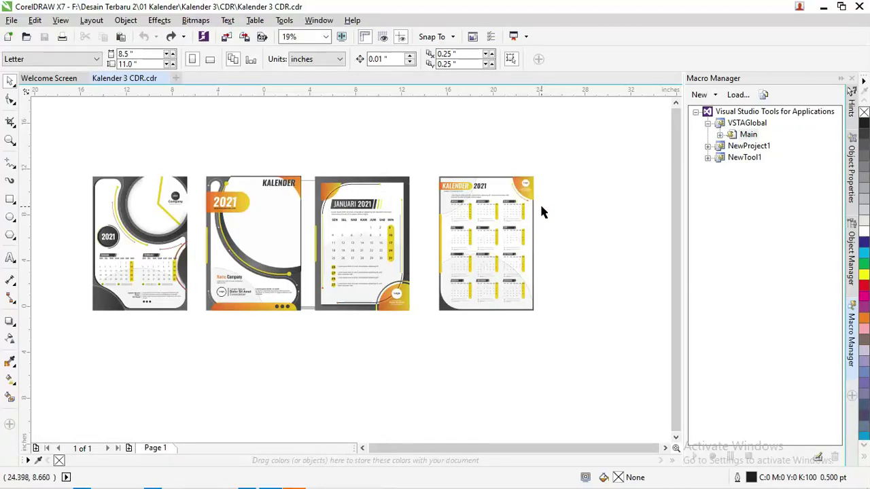
pyautogui.scroll(2, 485, 204)
pyautogui.scroll(2, 485, 203)
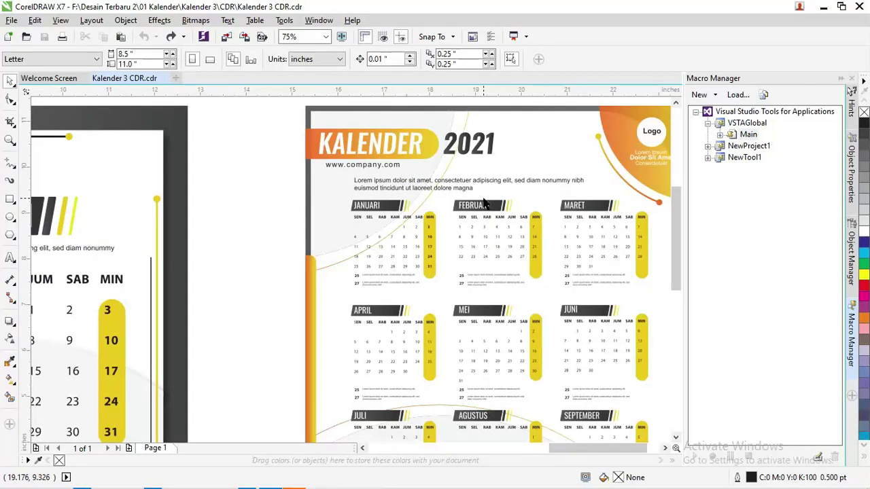
pyautogui.scroll(-1, 485, 204)
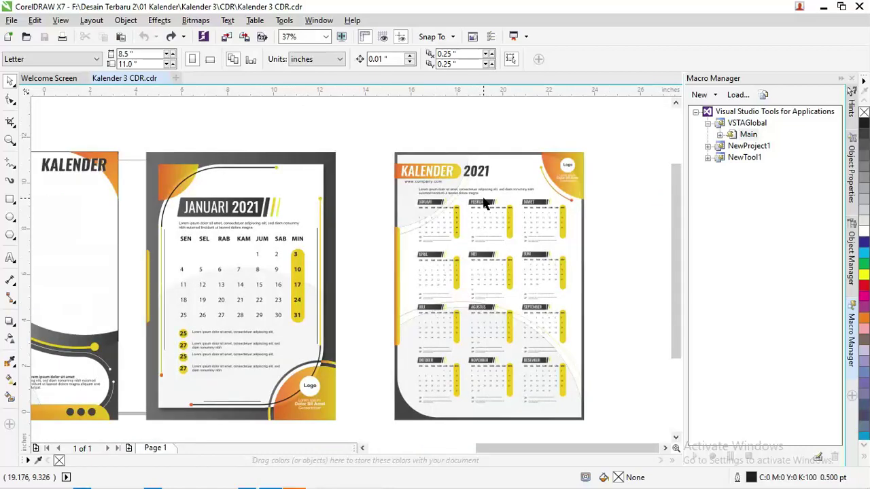
pyautogui.scroll(-1, 442, 204)
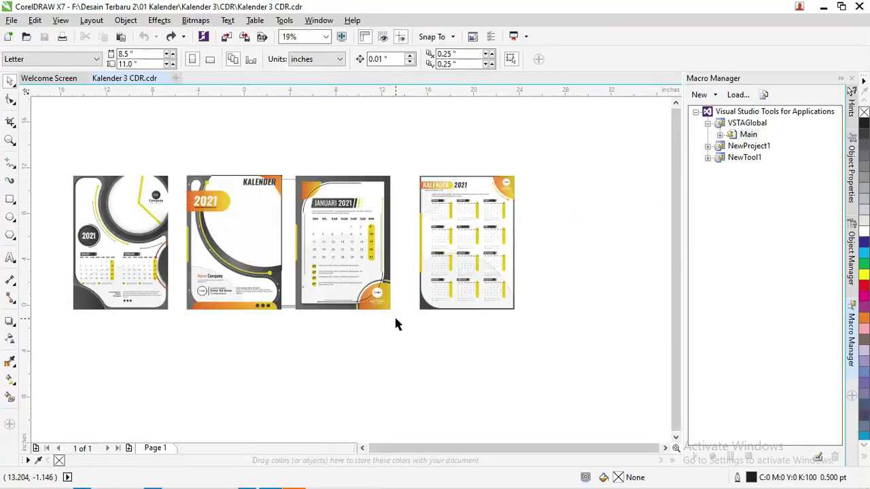
pyautogui.moveTo(397, 329); pyautogui.dragTo(292, 170)
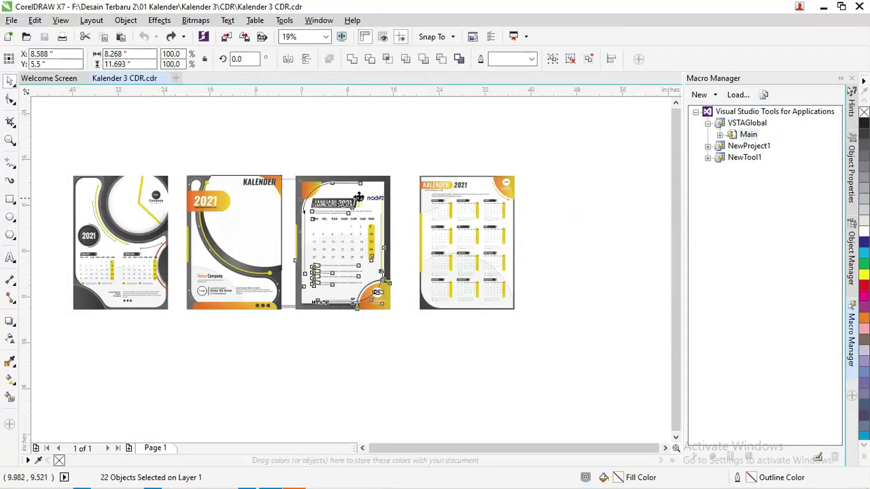
# Step: Move the January page below the others and shift the remaining row of pages right
pyautogui.scroll(-2, 369, 211)
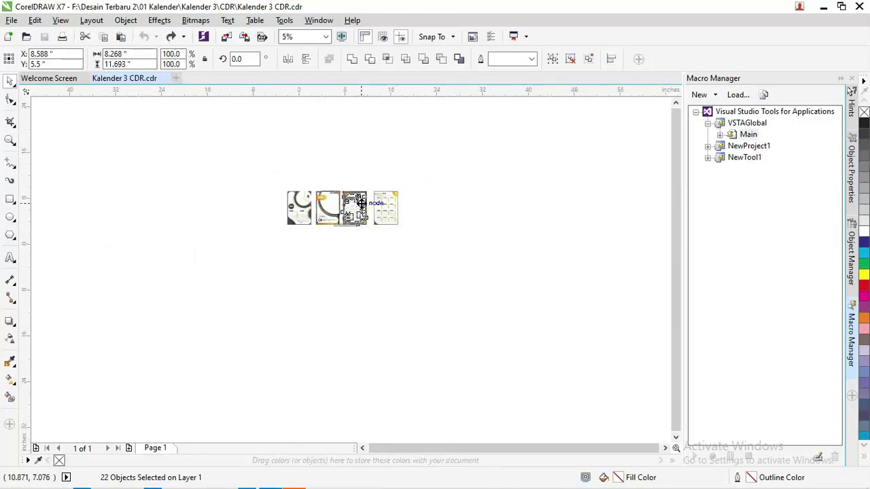
pyautogui.scroll(2, 360, 203)
pyautogui.moveTo(347, 208); pyautogui.dragTo(356, 306)
pyautogui.moveTo(476, 246); pyautogui.dragTo(190, 148)
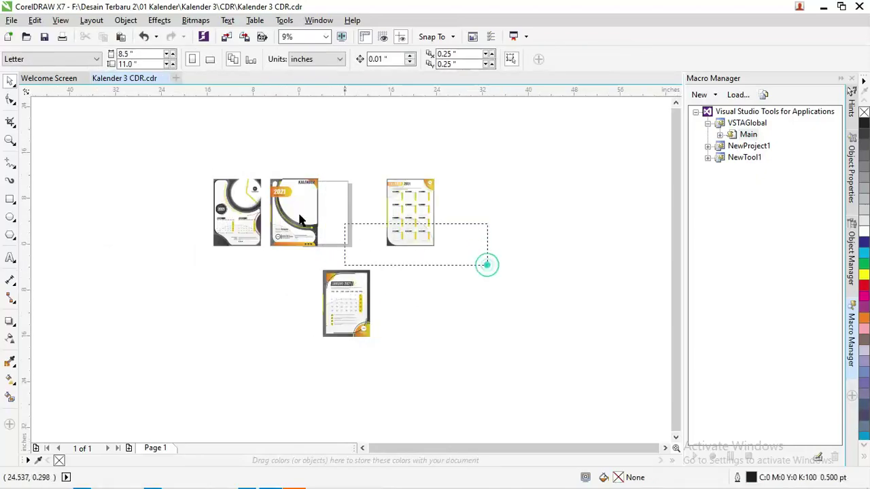
pyautogui.moveTo(295, 205); pyautogui.dragTo(609, 200)
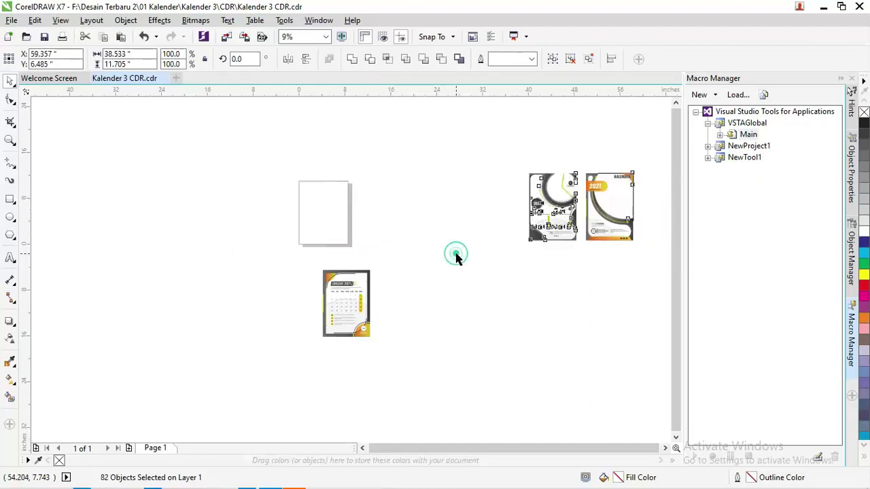
# Step: Group the January page's 22 objects, centre them on the page, and zoom to the selection
pyautogui.moveTo(428, 359); pyautogui.dragTo(295, 262)
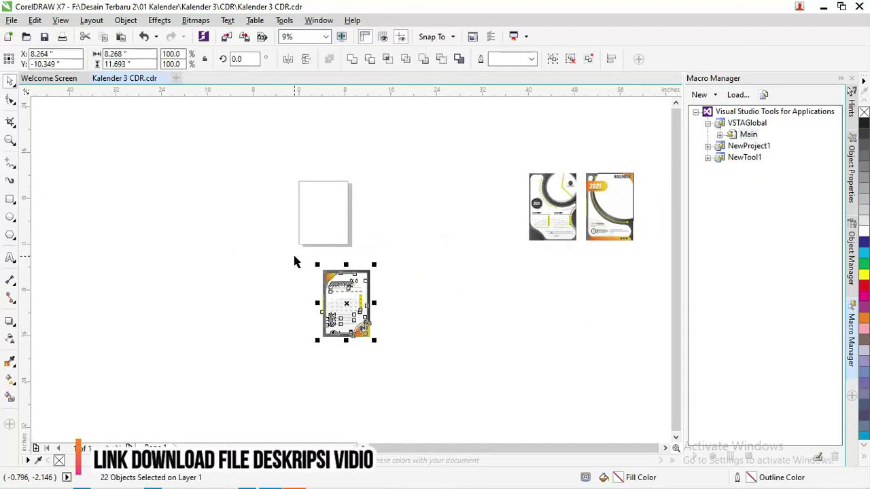
pyautogui.hotkey('ctrl', 'g')
pyautogui.press('p')
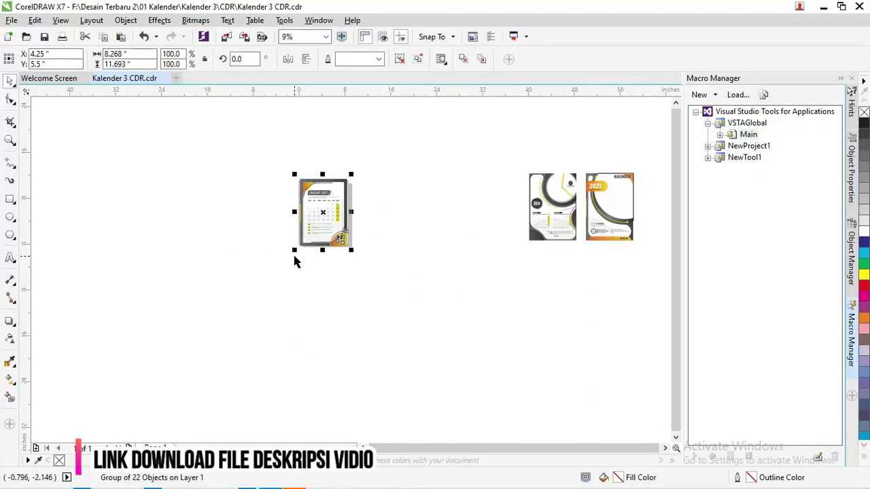
pyautogui.click(327, 39)
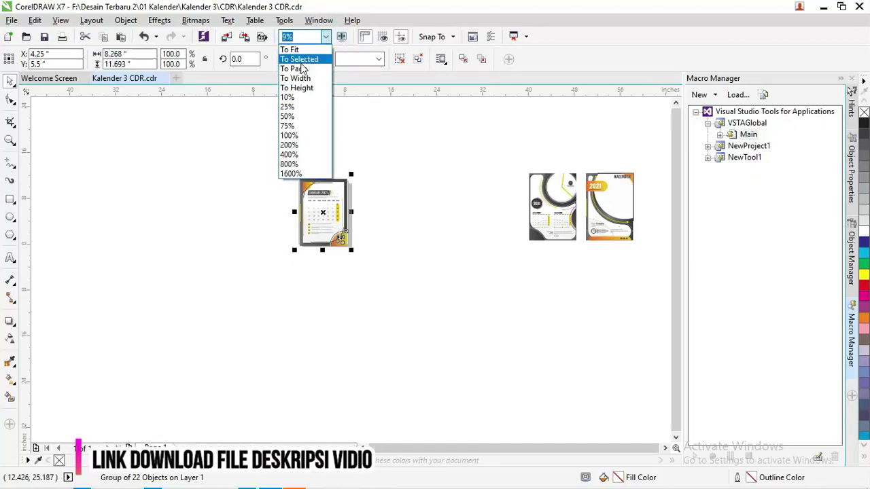
pyautogui.click(301, 68)
pyautogui.click(568, 185)
# Step: Ungroup the January page group
pyautogui.click(358, 199)
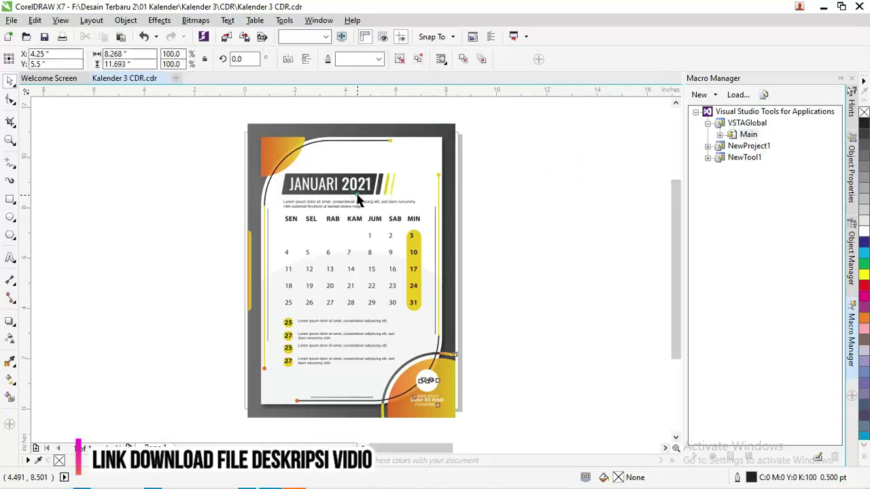
pyautogui.scroll(1, 358, 199)
pyautogui.scroll(1, 358, 199)
pyautogui.scroll(-2, 358, 199)
pyautogui.rightClick(360, 198)
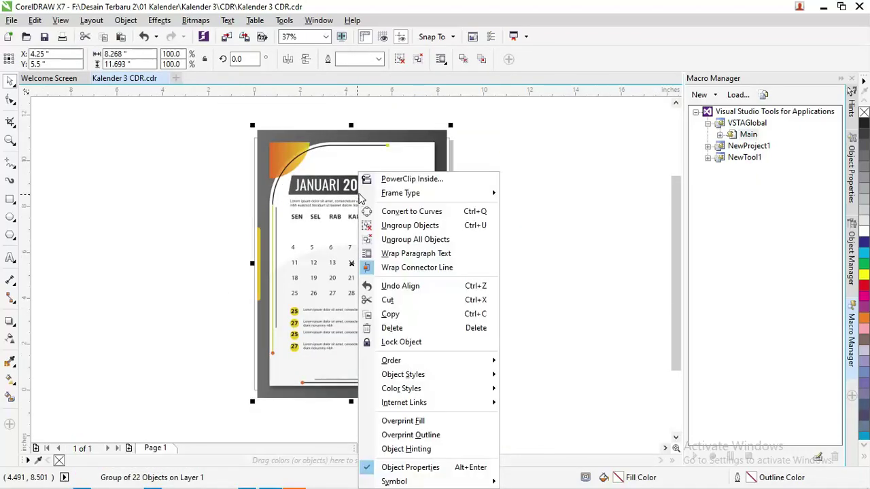
pyautogui.click(395, 227)
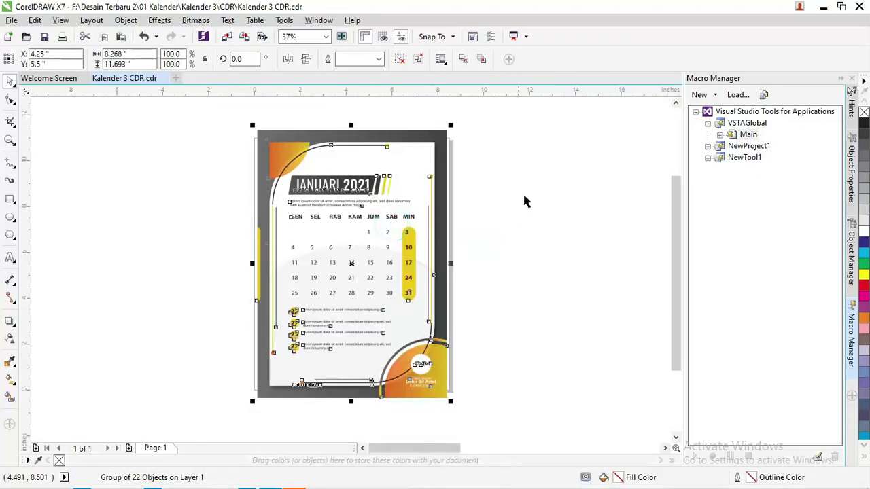
pyautogui.click(523, 194)
# Step: Ungroup the JANUARI 2021 title completely into its individual pieces
pyautogui.scroll(2, 502, 190)
pyautogui.scroll(1, 375, 175)
pyautogui.click(402, 166)
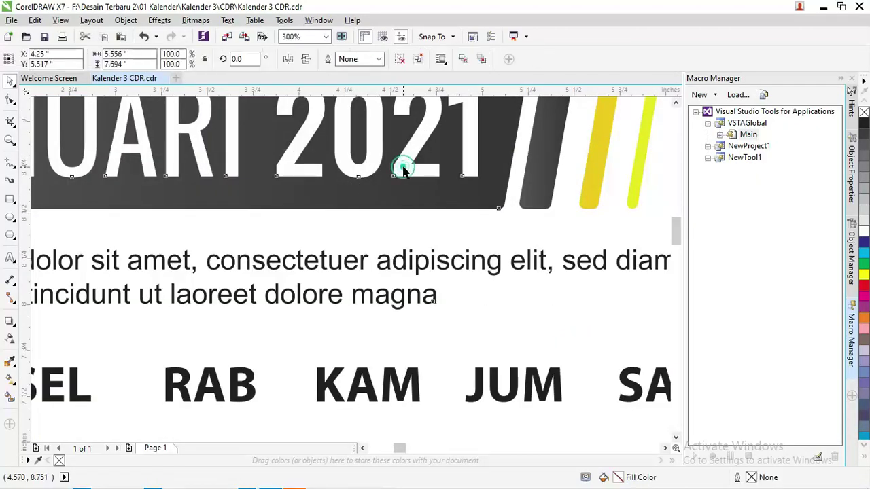
pyautogui.scroll(-1, 402, 169)
pyautogui.rightClick(407, 170)
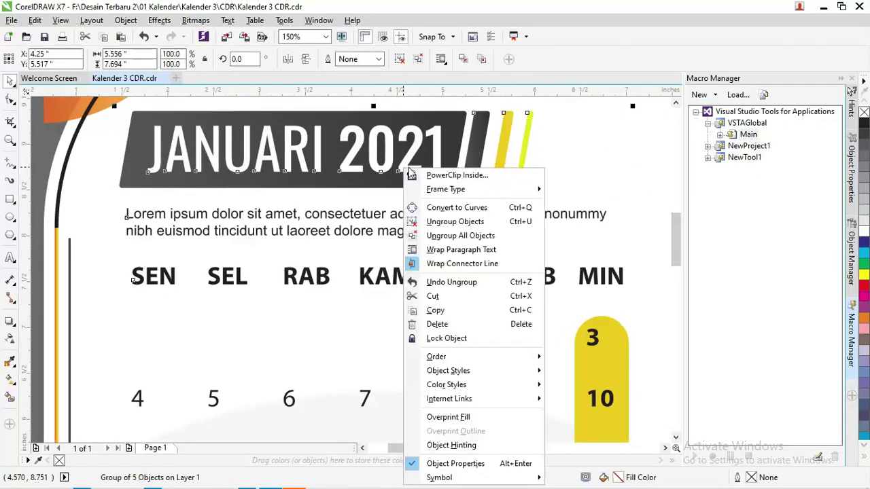
pyautogui.click(442, 222)
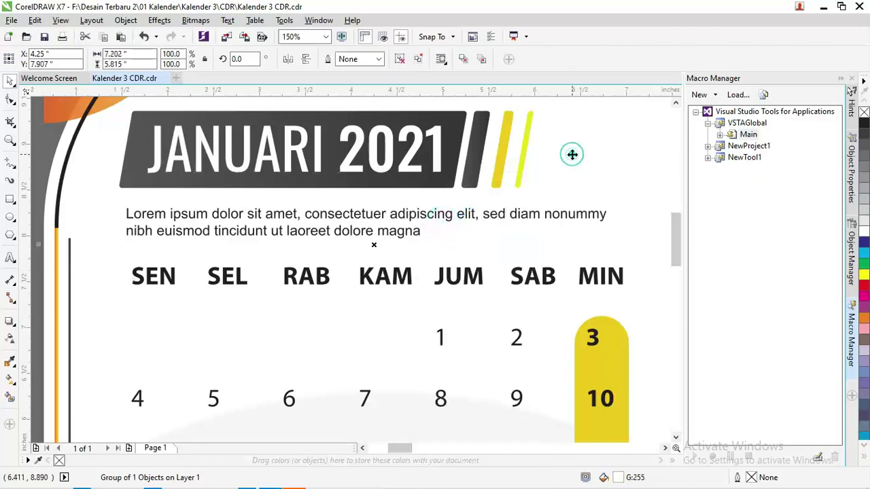
pyautogui.click(437, 152)
pyautogui.rightClick(435, 156)
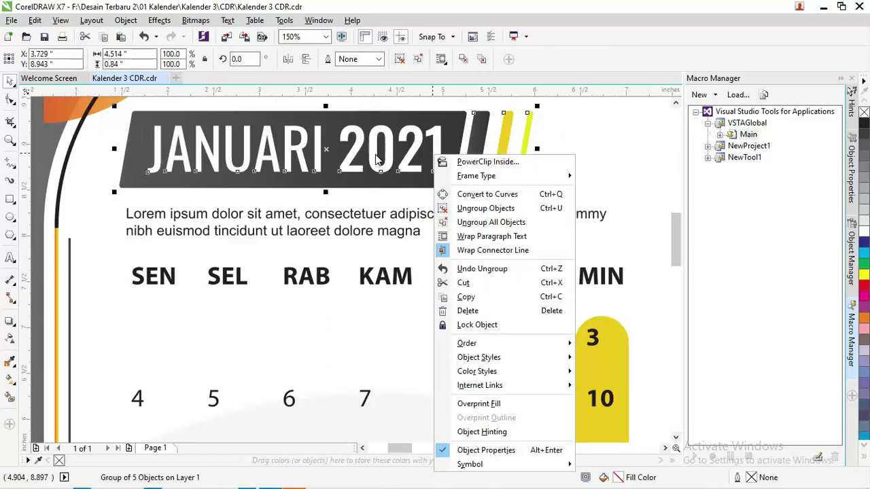
pyautogui.click(491, 222)
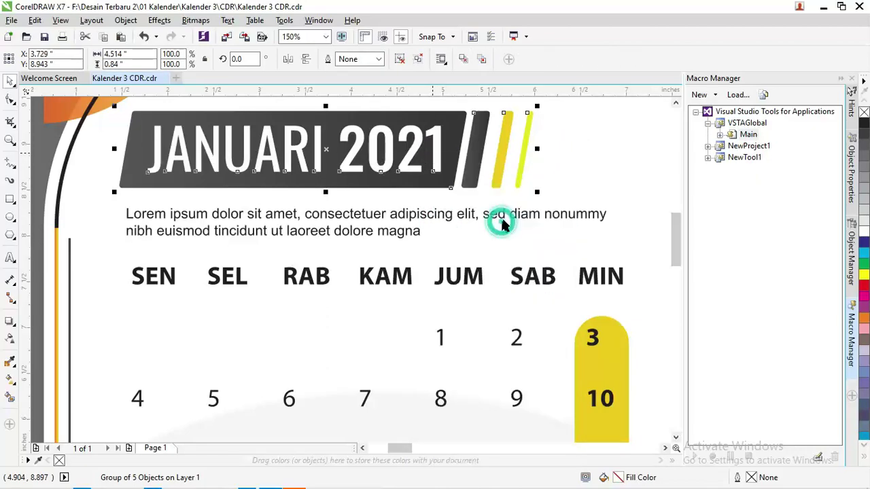
# Step: Delete the '1' of 2021 and duplicate a '2' after '202' so the year reads 2022
pyautogui.click(435, 149)
pyautogui.scroll(1, 433, 146)
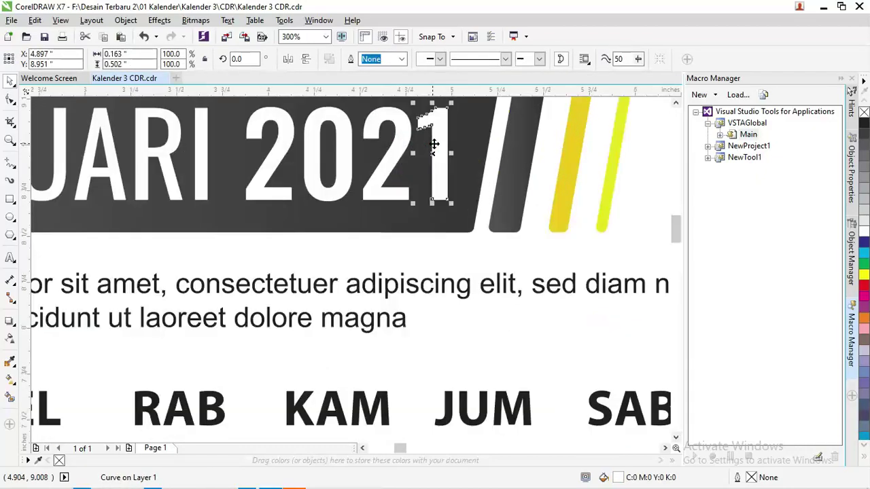
pyautogui.press('Delete')
pyautogui.click(408, 133)
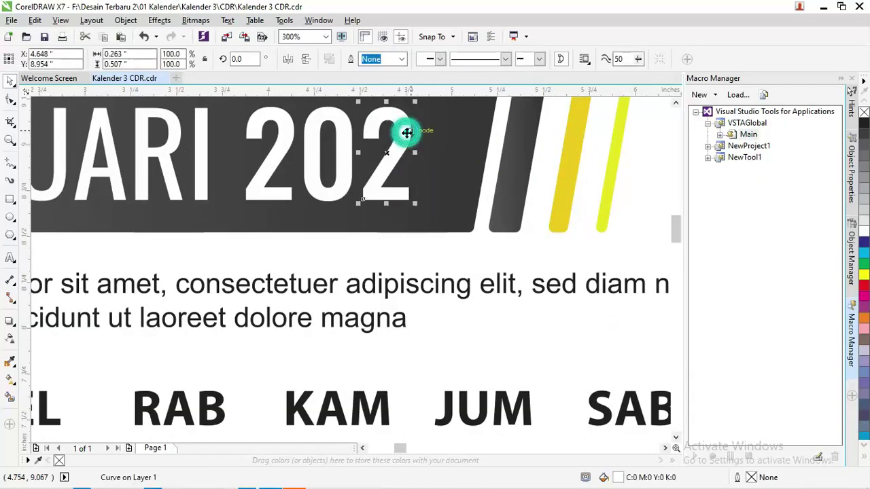
pyautogui.moveTo(404, 133); pyautogui.dragTo(460, 133)
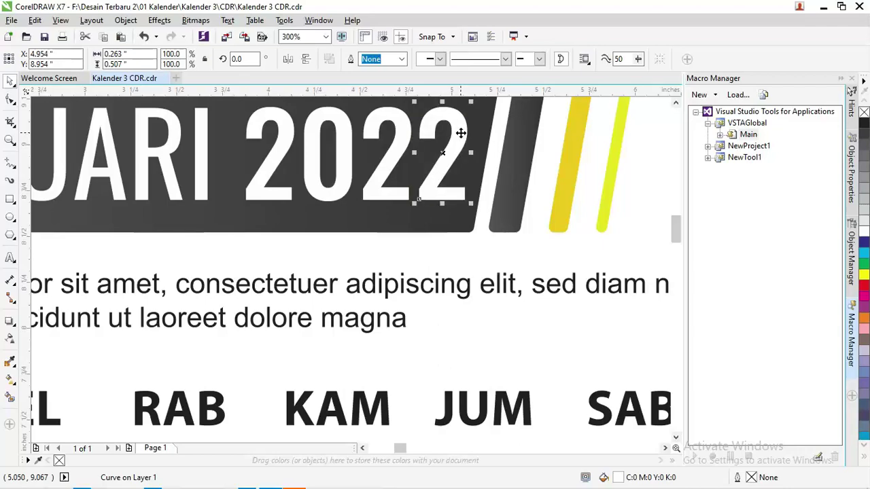
pyautogui.scroll(-3, 461, 133)
pyautogui.scroll(-2, 573, 179)
pyautogui.click(571, 179)
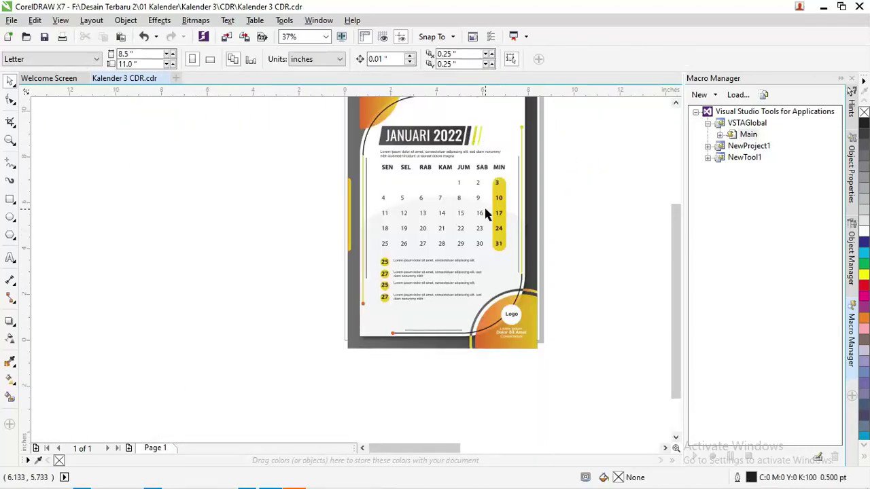
# Step: Move the old 74-object SEN–MIN date grid off the page onto the empty canvas at left
pyautogui.scroll(2, 485, 214)
pyautogui.click(472, 187)
pyautogui.moveTo(472, 188); pyautogui.dragTo(454, 187)
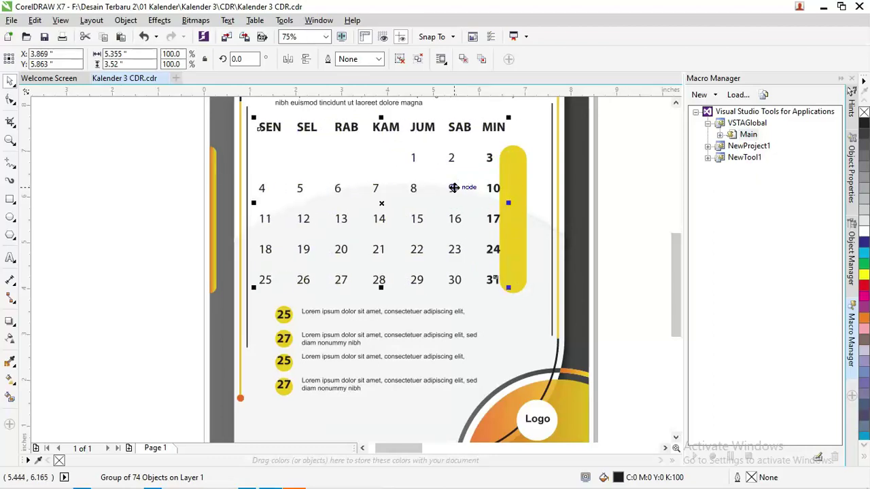
pyautogui.scroll(-2, 468, 188)
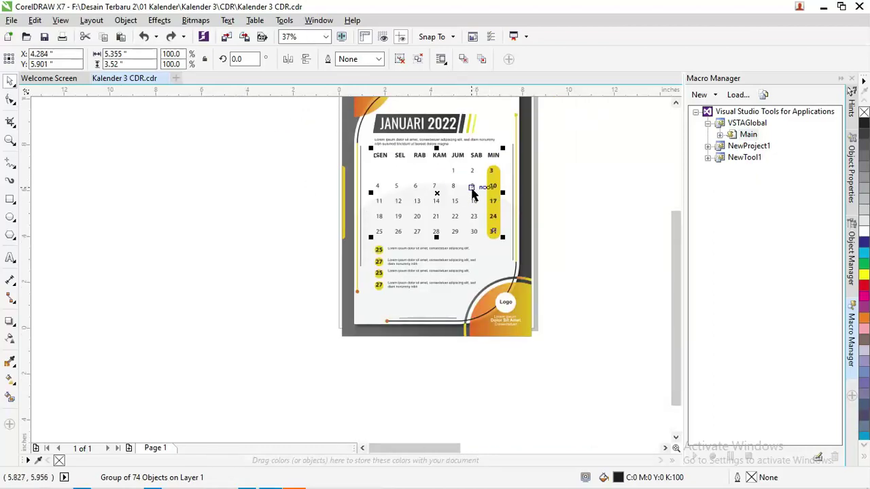
pyautogui.moveTo(470, 187); pyautogui.dragTo(219, 181)
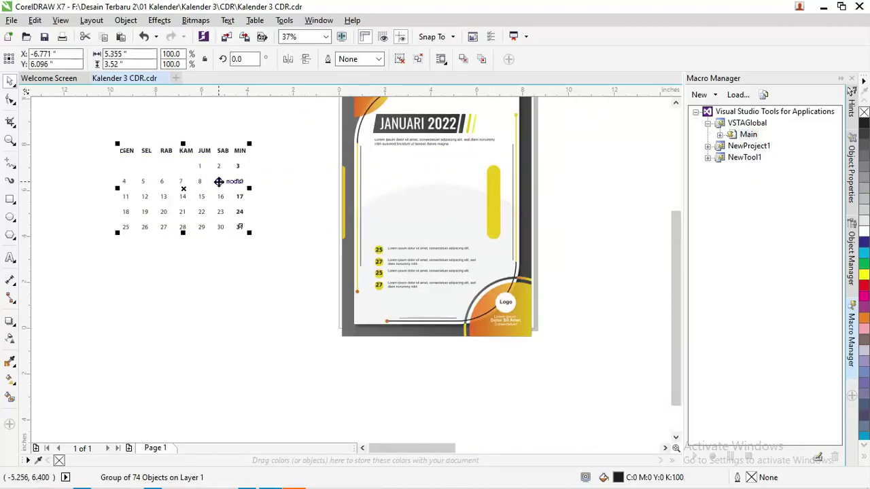
pyautogui.click(286, 173)
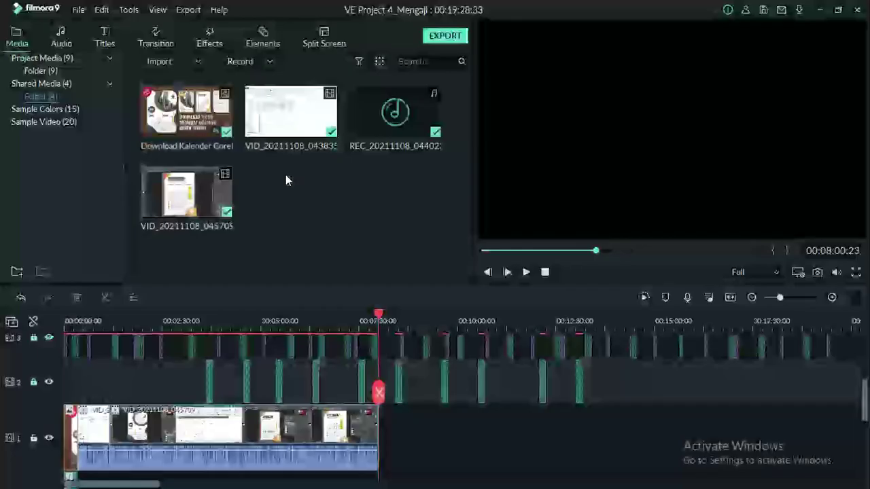
pyautogui.hotkey('alt', 'Tab')
pyautogui.hotkey('alt', 'Tab')
pyautogui.hotkey('alt', 'Tab')
pyautogui.hotkey('alt', 'Tab')
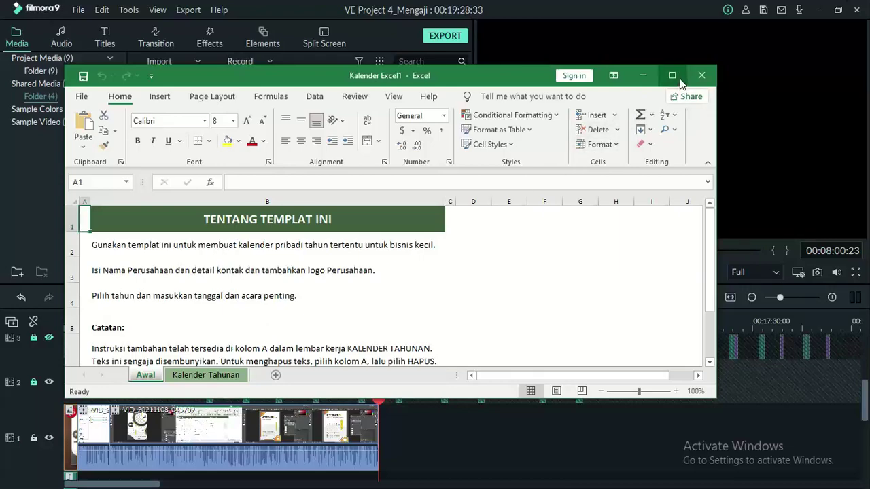
# Step: Maximize Excel and set the Kalender Tahunan sheet's calendar year to 2022
pyautogui.click(672, 75)
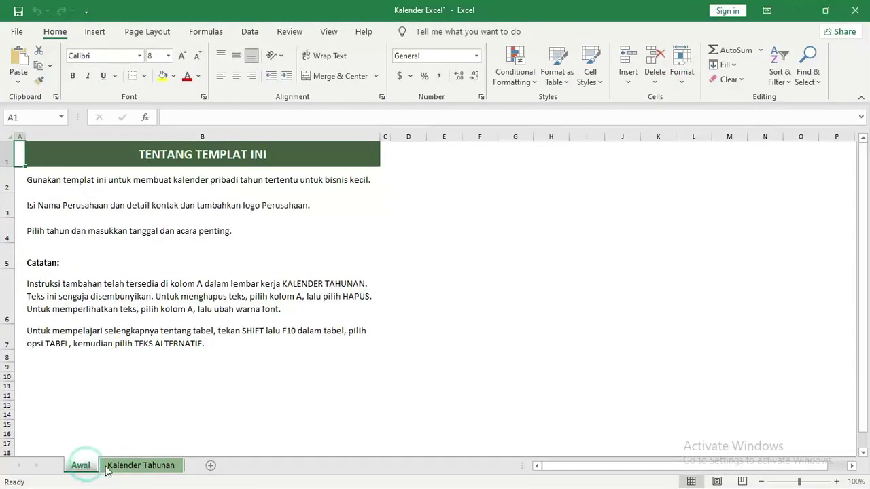
pyautogui.click(136, 465)
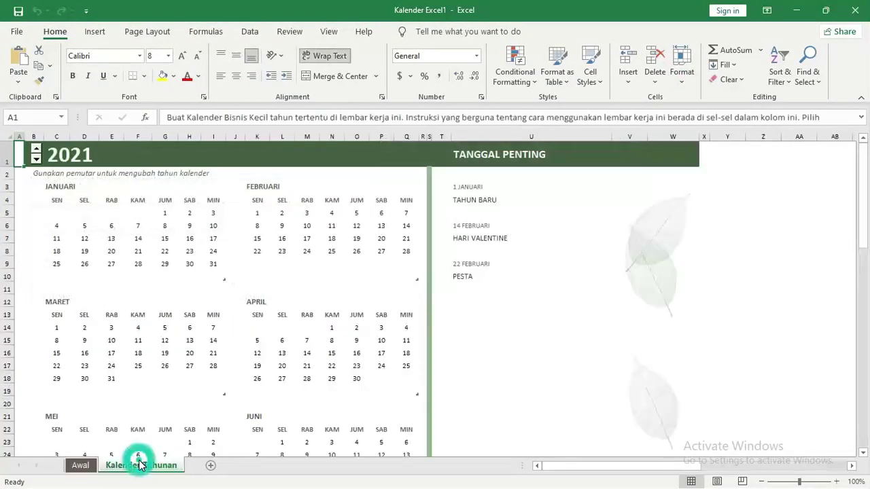
pyautogui.click(36, 151)
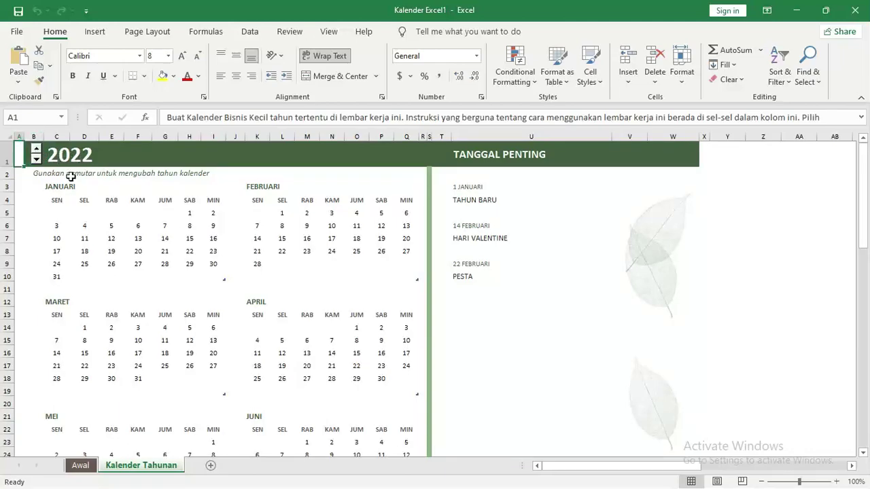
# Step: Copy the JANUARI month block, cells C3:I11
pyautogui.moveTo(59, 189); pyautogui.dragTo(128, 283)
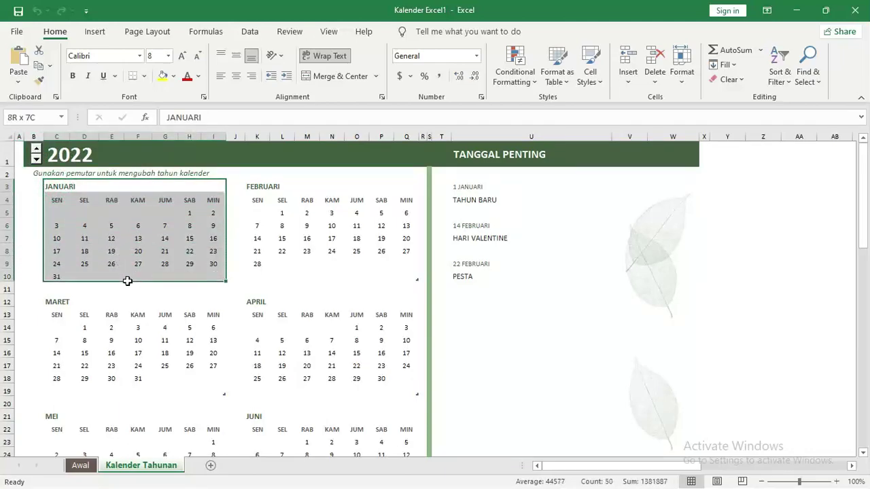
pyautogui.rightClick(113, 201)
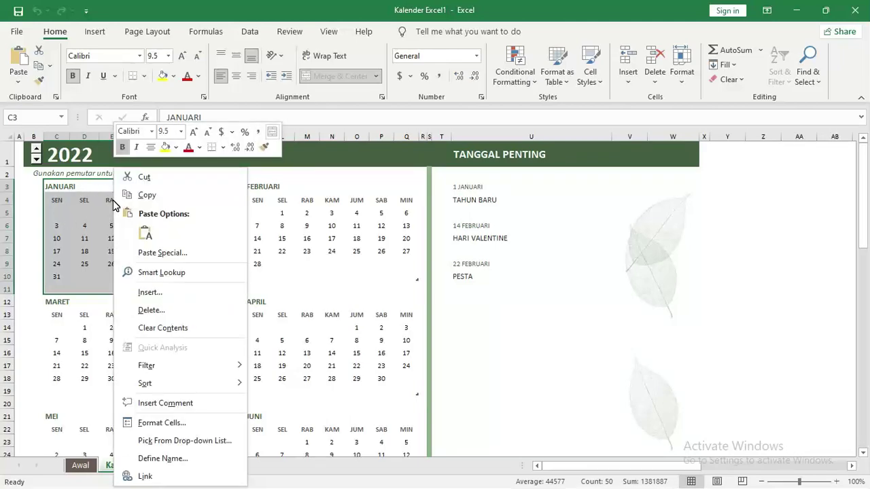
pyautogui.click(145, 195)
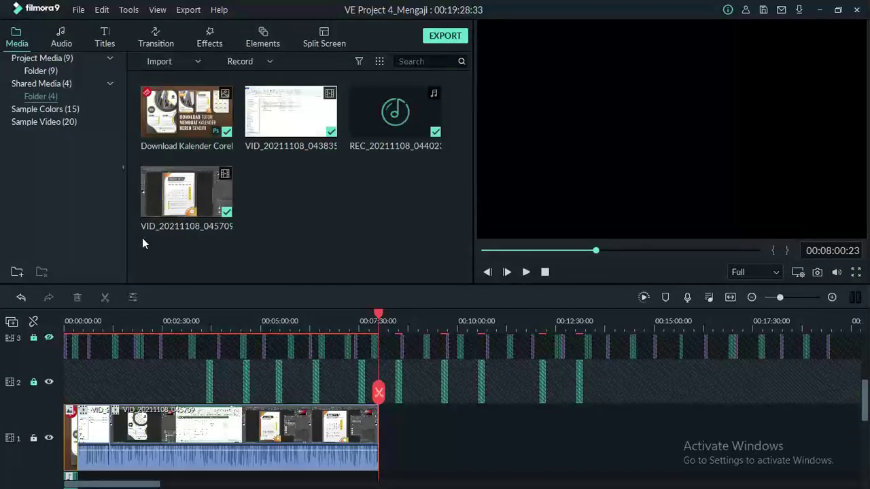
pyautogui.hotkey('alt', 'Tab')
pyautogui.hotkey('alt', 'Tab')
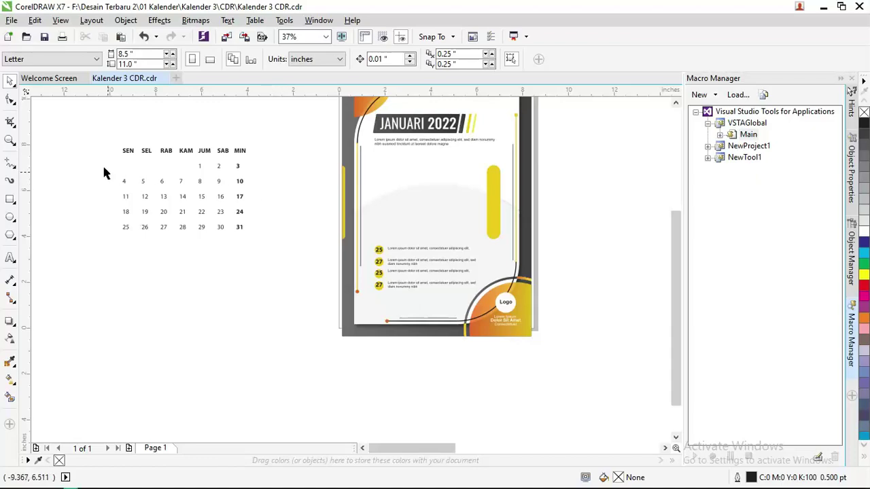
# Step: Paste Special the copied Excel January dates into CorelDRAW as Text
pyautogui.click(37, 21)
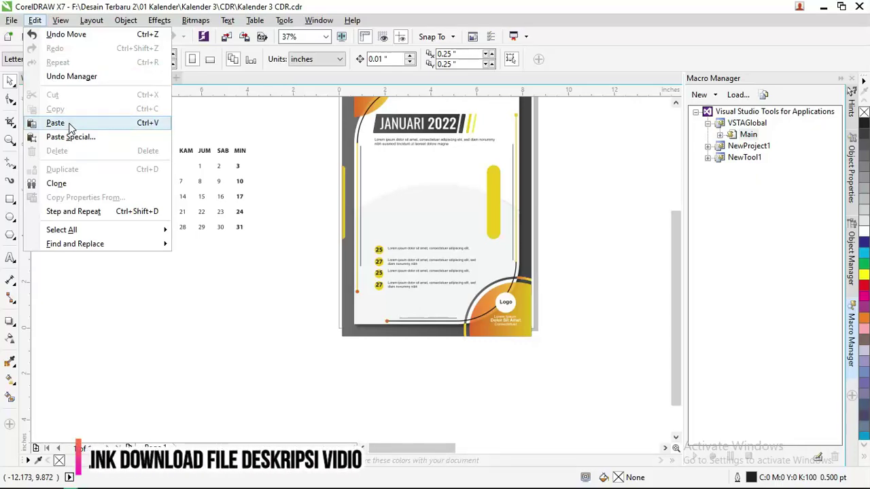
pyautogui.click(76, 138)
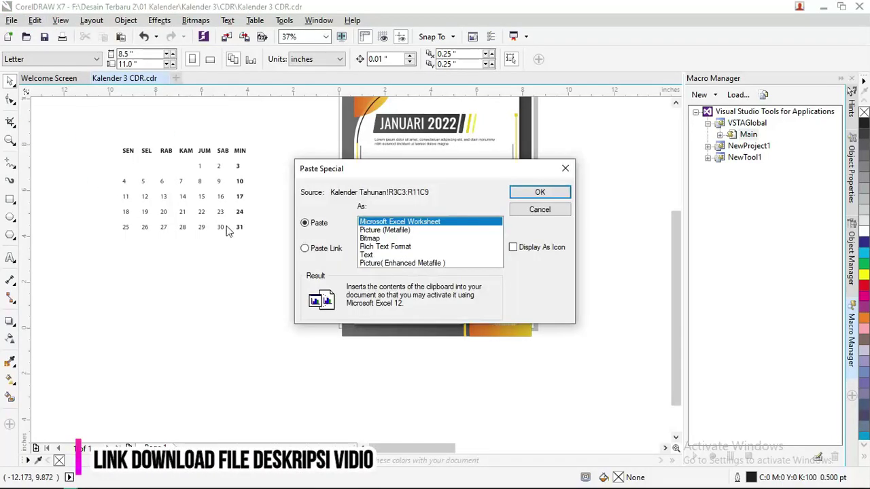
pyautogui.moveTo(373, 174); pyautogui.dragTo(314, 181)
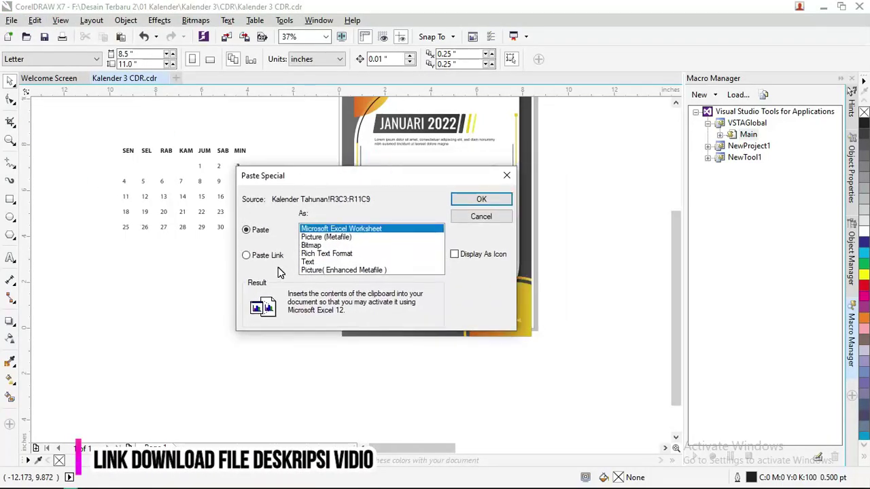
pyautogui.click(314, 263)
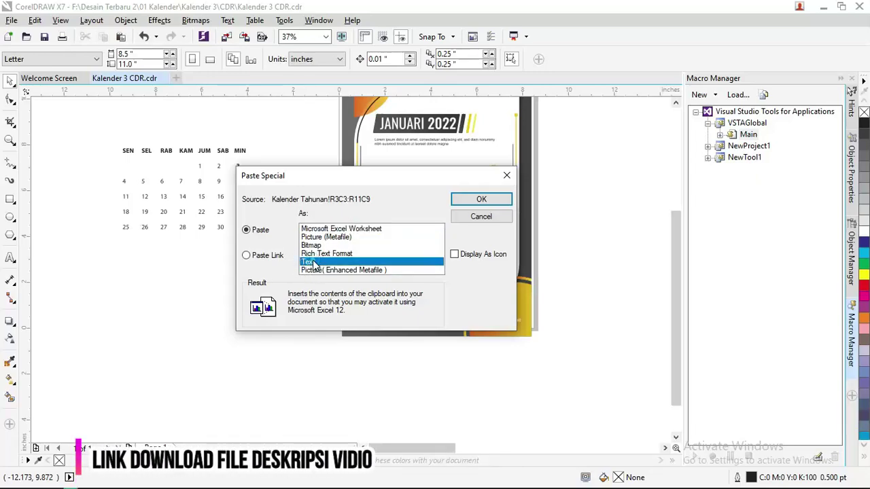
pyautogui.click(464, 202)
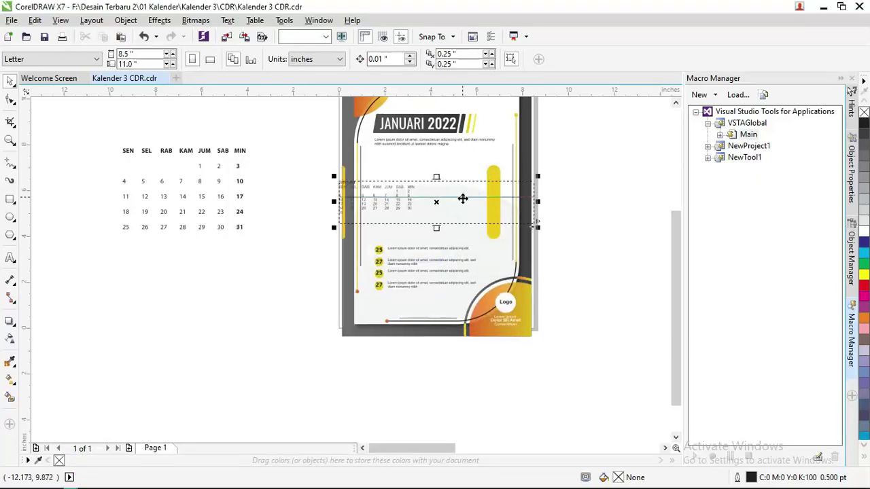
# Step: Move the pasted date text and narrow its frame so the text reflows
pyautogui.moveTo(404, 186)
pyautogui.mouseDown()
pyautogui.moveTo(342, 225)
pyautogui.moveTo(179, 276)
pyautogui.mouseUp()
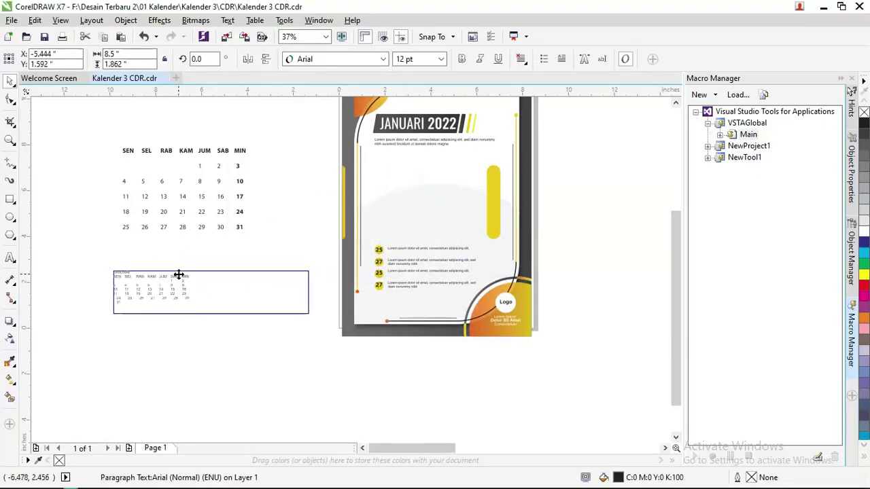
pyautogui.moveTo(312, 292)
pyautogui.mouseDown()
pyautogui.moveTo(204, 292)
pyautogui.moveTo(453, 174)
pyautogui.mouseUp()
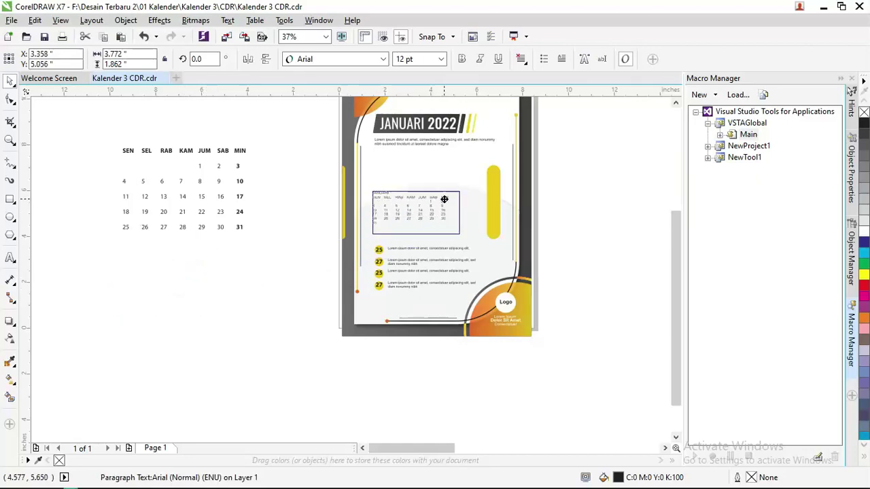
pyautogui.scroll(2, 446, 186)
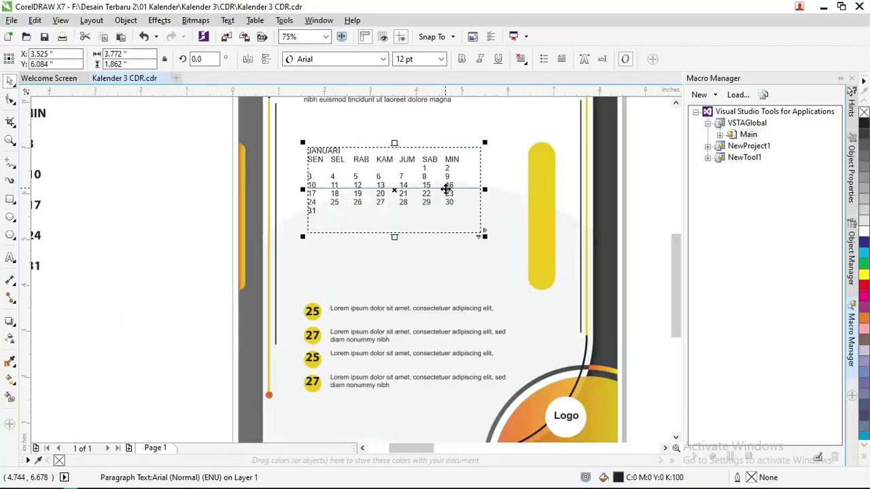
pyautogui.scroll(1, 450, 195)
pyautogui.scroll(-1, 450, 197)
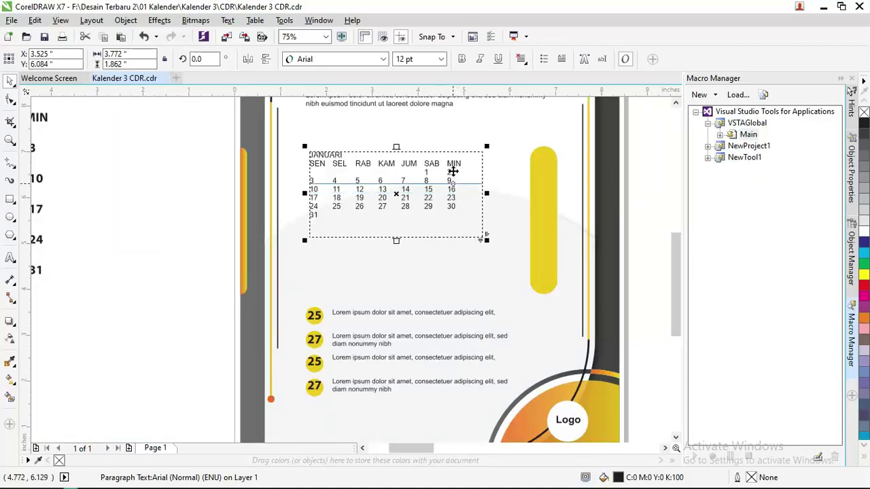
# Step: Set the date text to 14 pt Arial and enlarge its frame to 4.536 × 3.08 inches
pyautogui.click(442, 59)
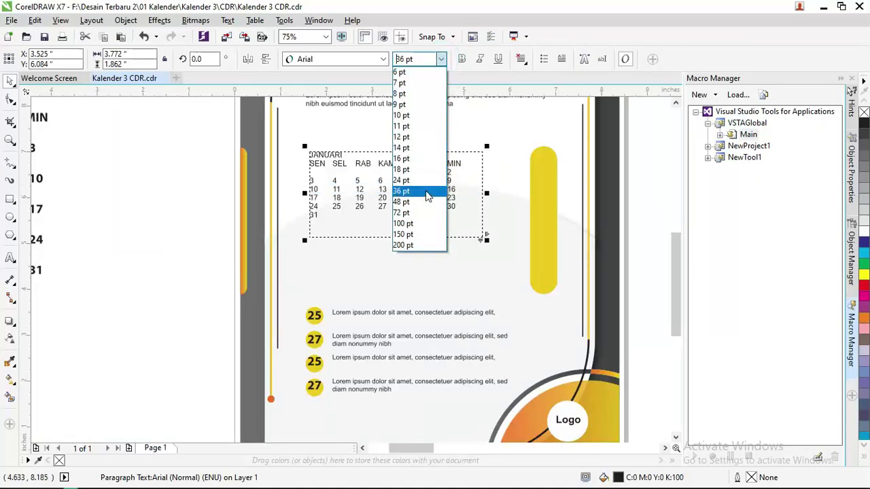
pyautogui.click(416, 189)
pyautogui.click(443, 59)
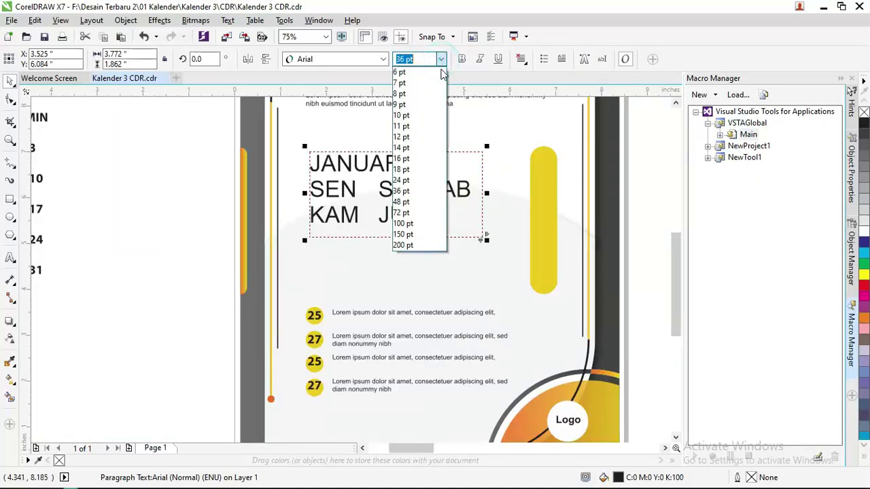
pyautogui.click(421, 149)
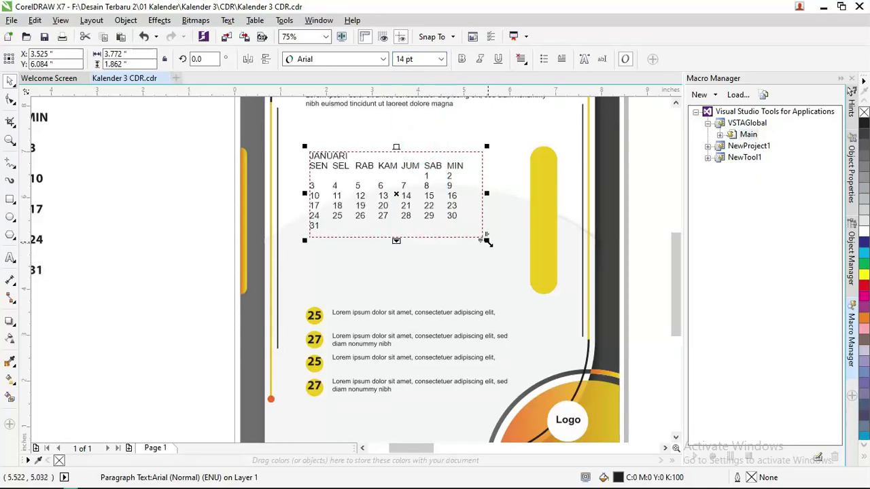
pyautogui.moveTo(486, 241); pyautogui.dragTo(522, 258)
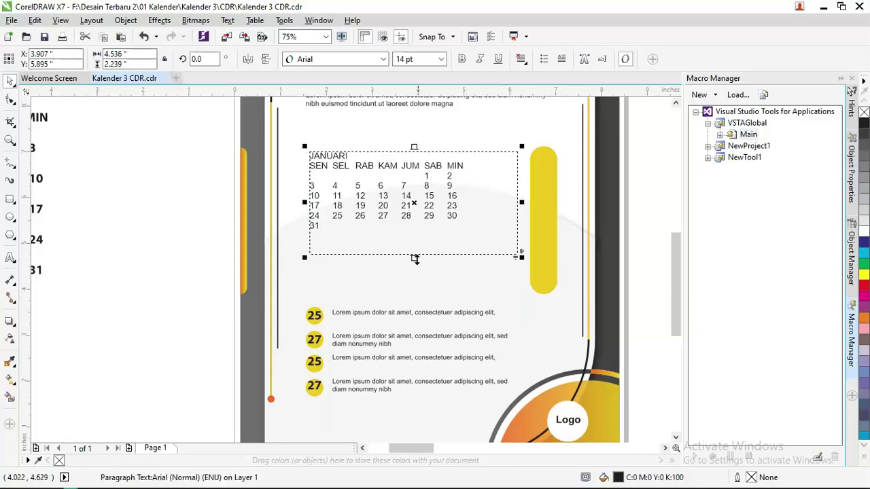
pyautogui.moveTo(414, 259); pyautogui.dragTo(415, 296)
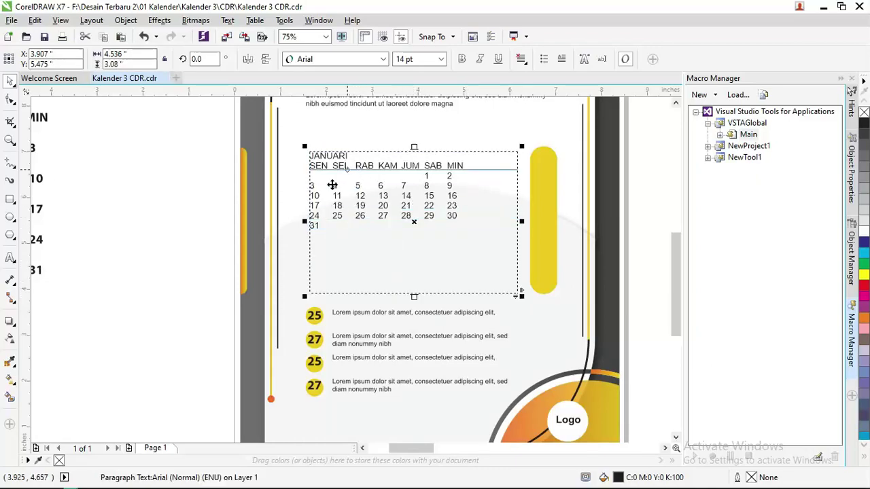
# Step: Spread the calendar's line and character spacing with the Shape tool
pyautogui.click(9, 100)
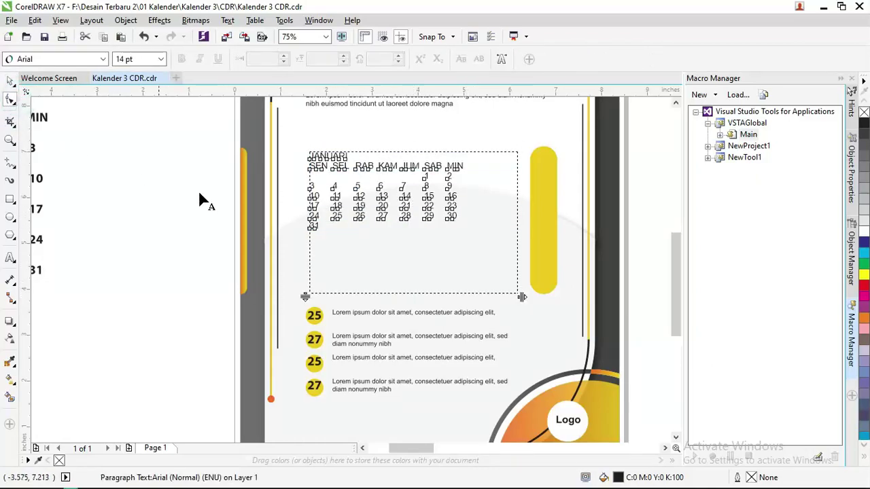
pyautogui.moveTo(304, 296)
pyautogui.mouseDown()
pyautogui.moveTo(281, 402)
pyautogui.moveTo(305, 366)
pyautogui.mouseUp()
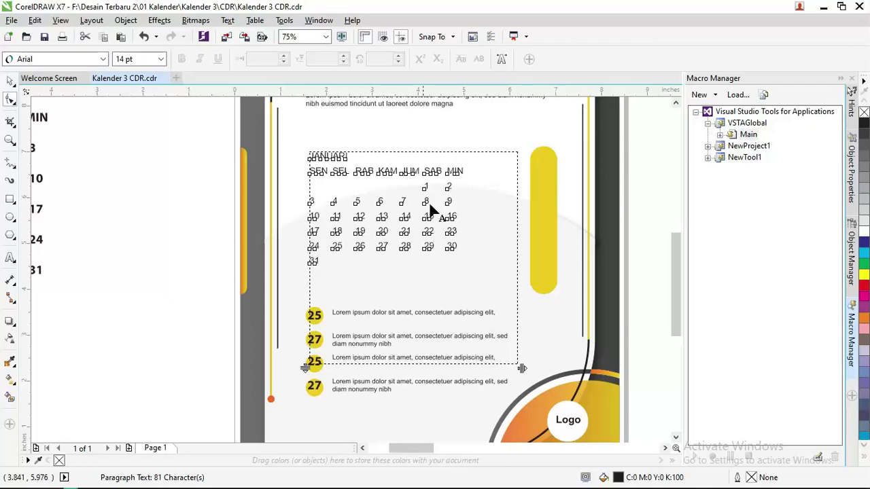
pyautogui.moveTo(521, 368); pyautogui.dragTo(499, 355)
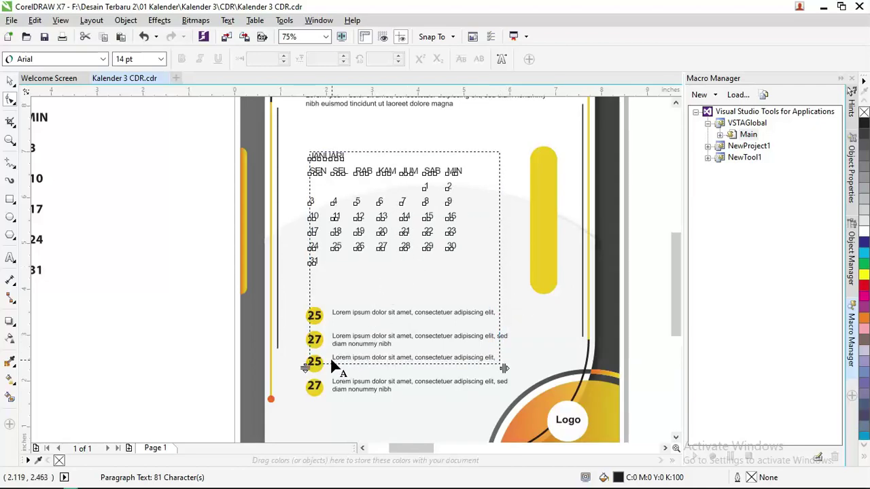
# Step: Shorten the date frame to just below 31, making it 4.147 × 2.594 inches
pyautogui.click(10, 82)
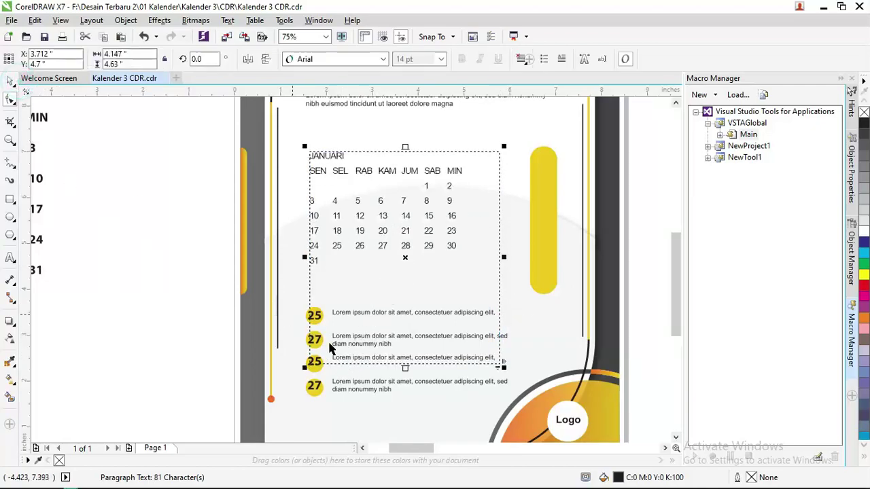
pyautogui.moveTo(405, 367); pyautogui.dragTo(405, 271)
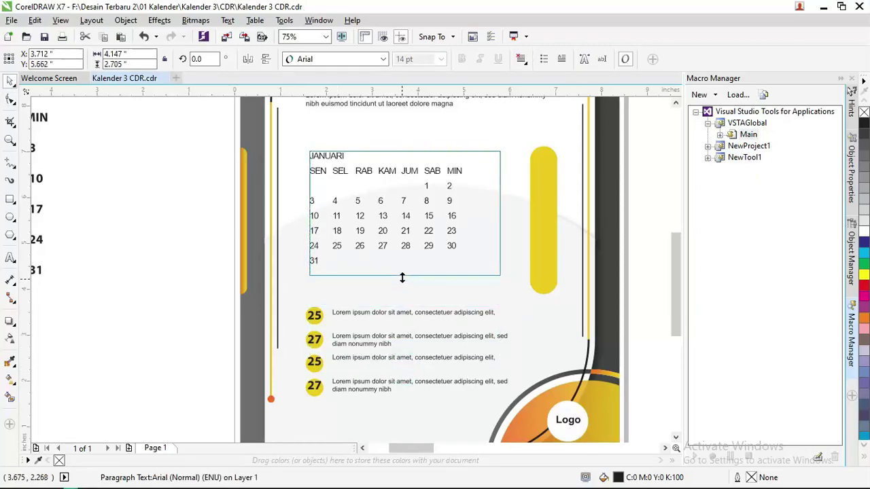
pyautogui.scroll(2, 405, 193)
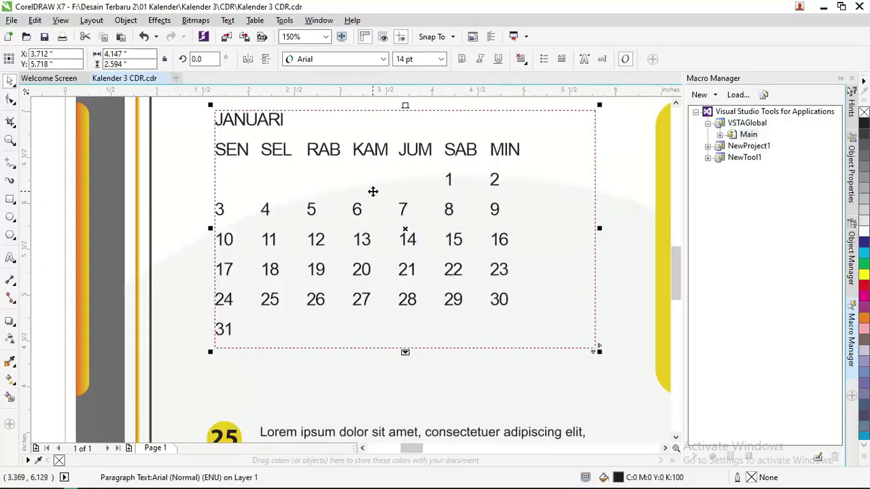
pyautogui.scroll(-2, 373, 191)
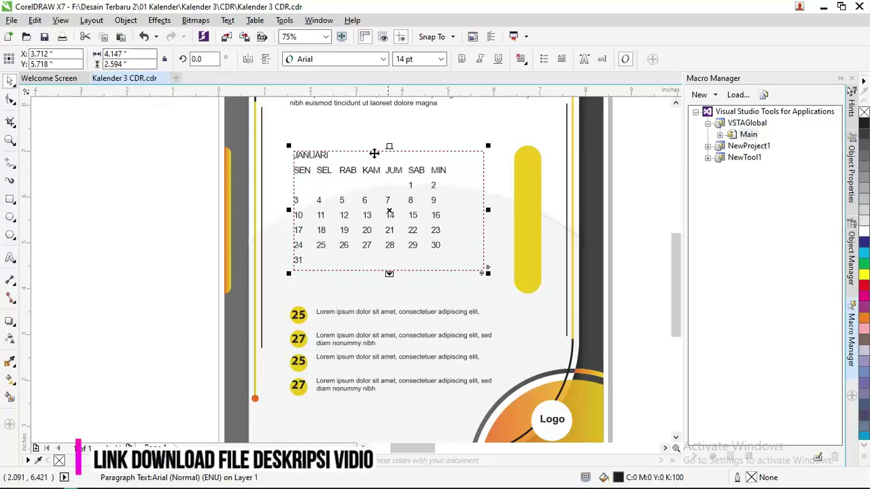
pyautogui.click(123, 20)
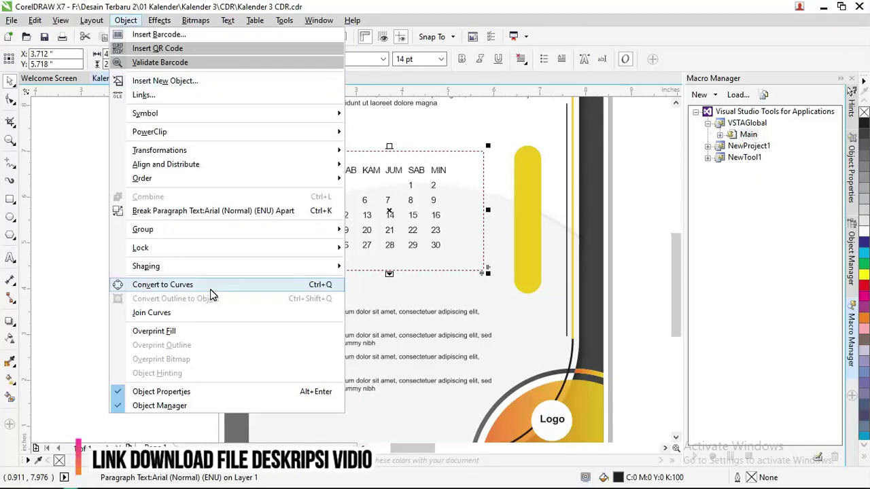
pyautogui.click(403, 186)
pyautogui.scroll(2, 403, 187)
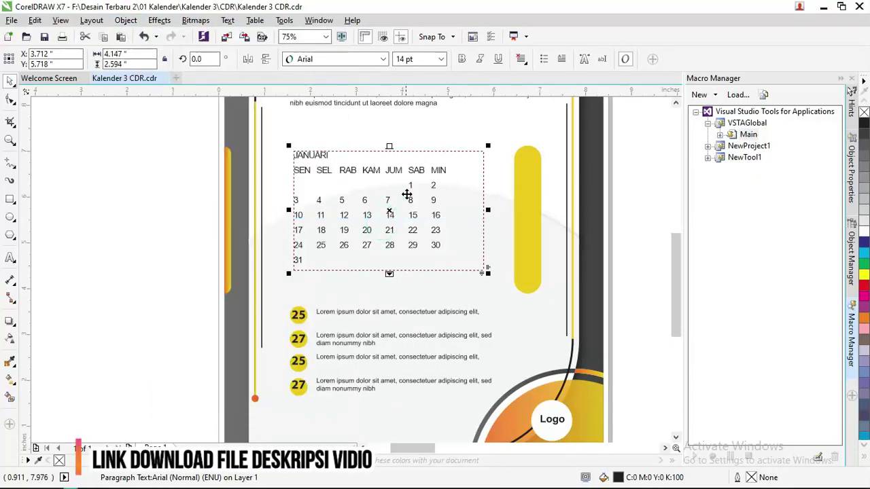
pyautogui.scroll(2, 406, 195)
pyautogui.scroll(-2, 406, 195)
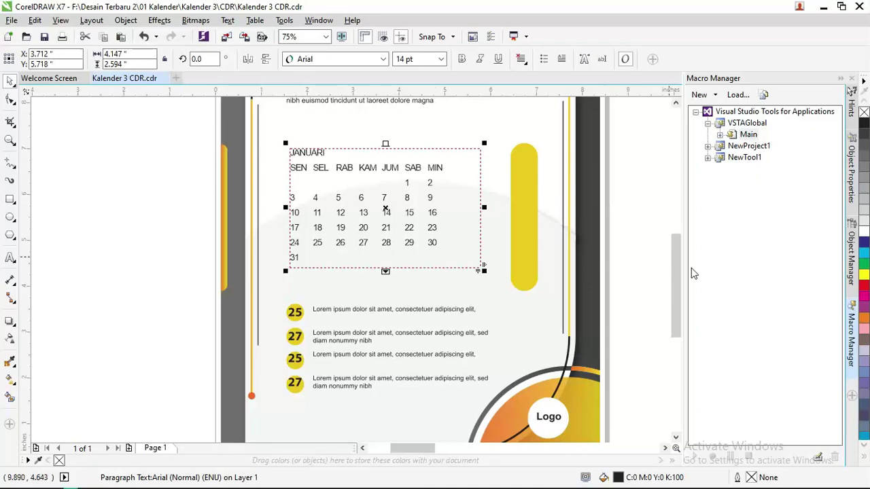
pyautogui.moveTo(679, 272); pyautogui.dragTo(676, 250)
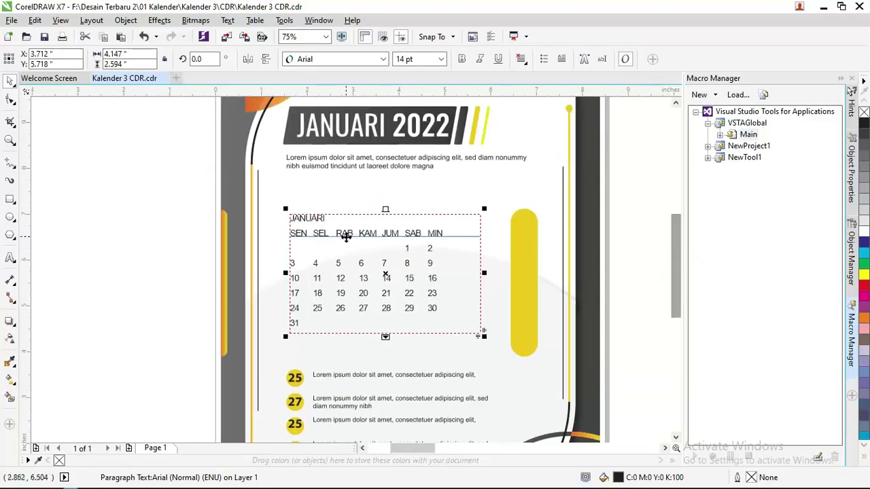
# Step: Delete the JANUARI heading and the empty line above the weekday row
pyautogui.click(345, 236)
pyautogui.doubleClick(345, 236)
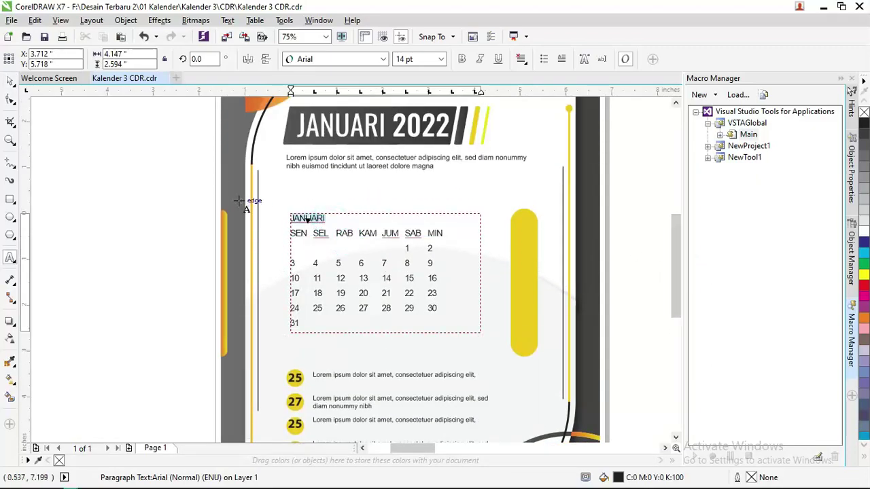
pyautogui.press('Delete')
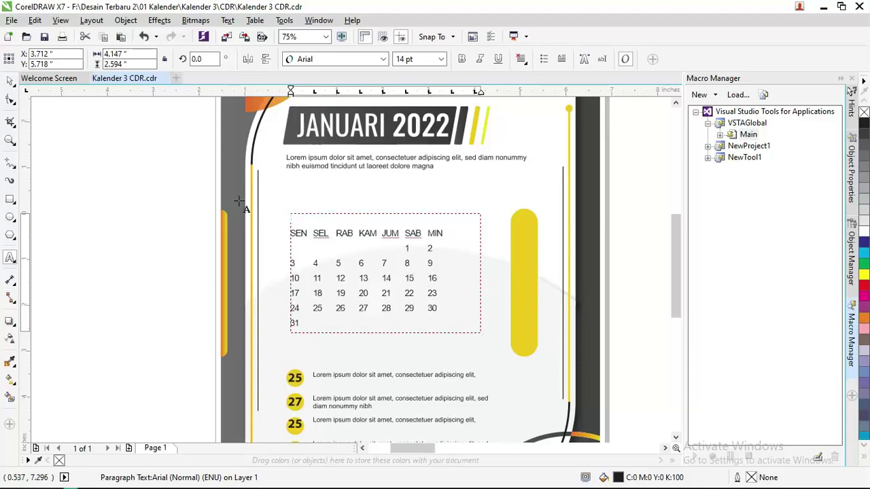
pyautogui.click(291, 233)
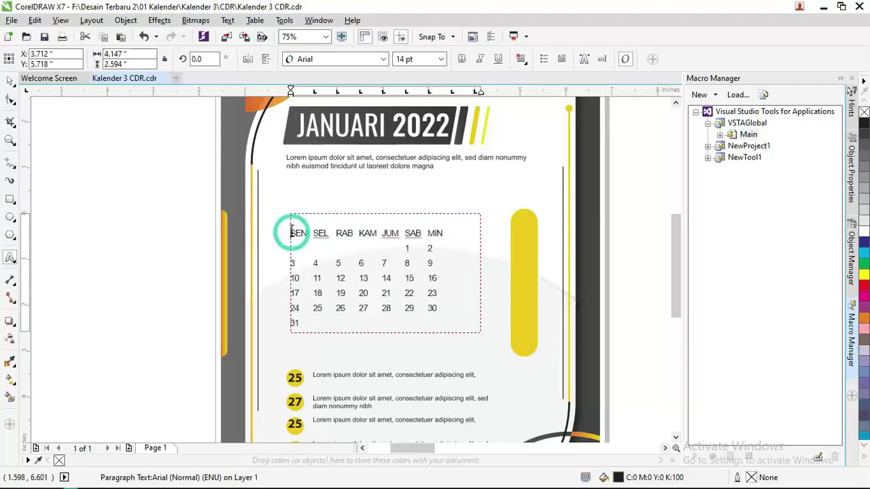
pyautogui.press('BackSpace')
pyautogui.press('BackSpace')
pyautogui.press('BackSpace')
pyautogui.press('BackSpace')
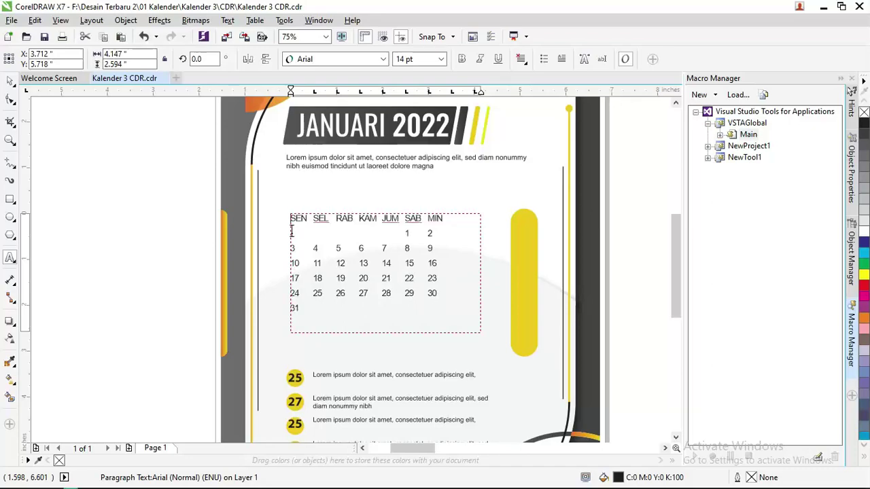
# Step: Make the SEN–MIN weekday row bold
pyautogui.moveTo(456, 221); pyautogui.dragTo(290, 218)
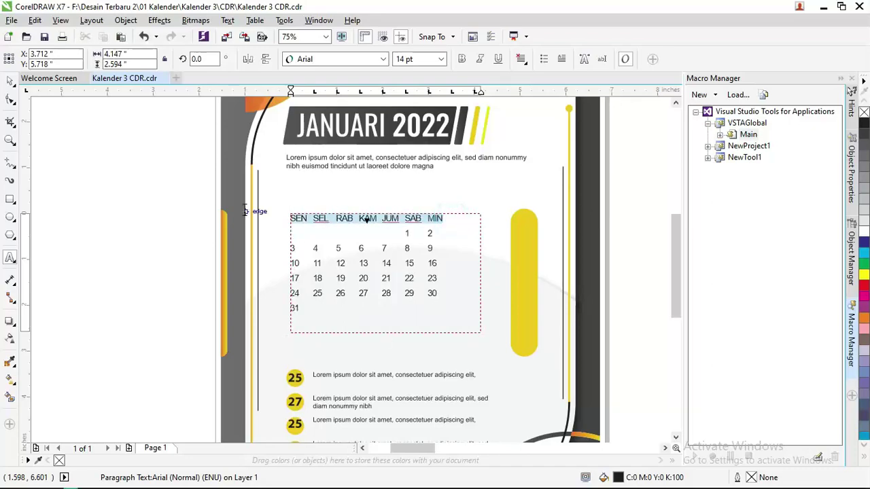
pyautogui.click(463, 59)
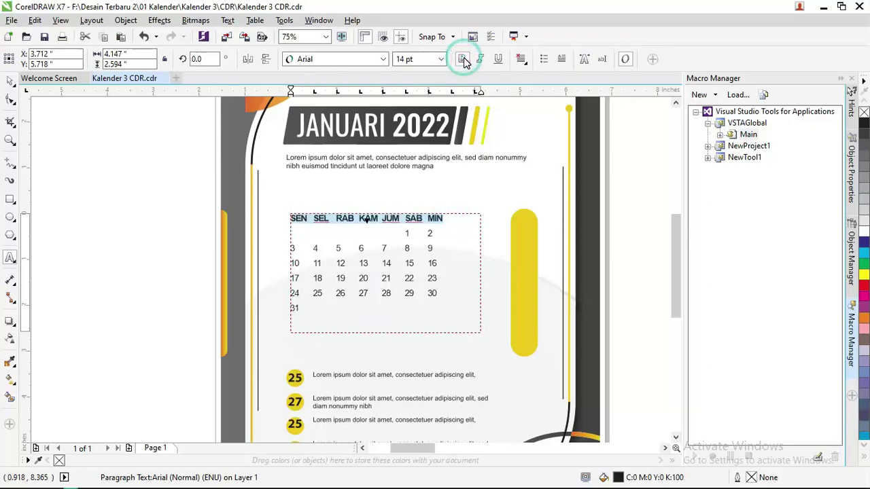
pyautogui.click(10, 81)
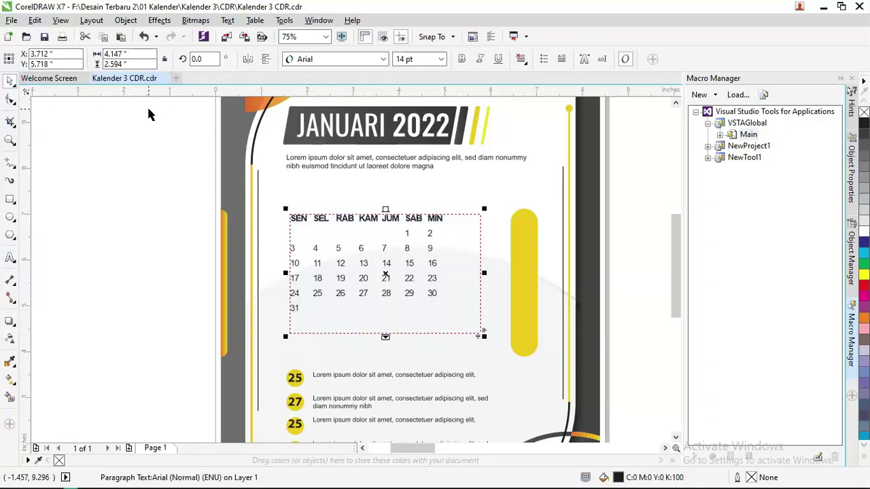
pyautogui.click(125, 20)
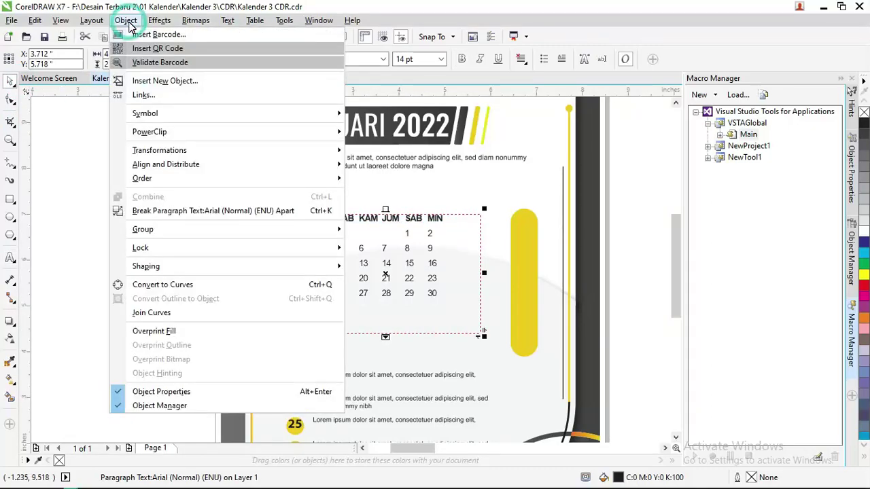
# Step: Convert the date grid to curves, enlarge it and centre it on the page
pyautogui.click(210, 286)
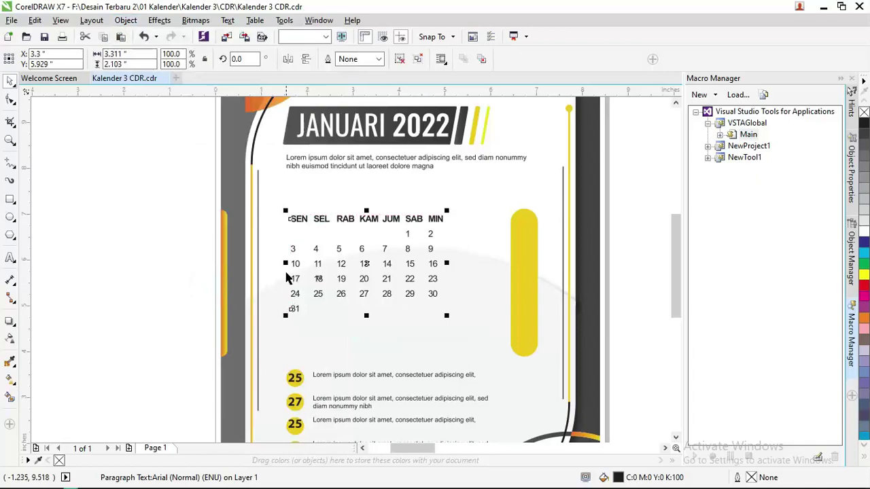
pyautogui.moveTo(447, 315); pyautogui.dragTo(480, 341)
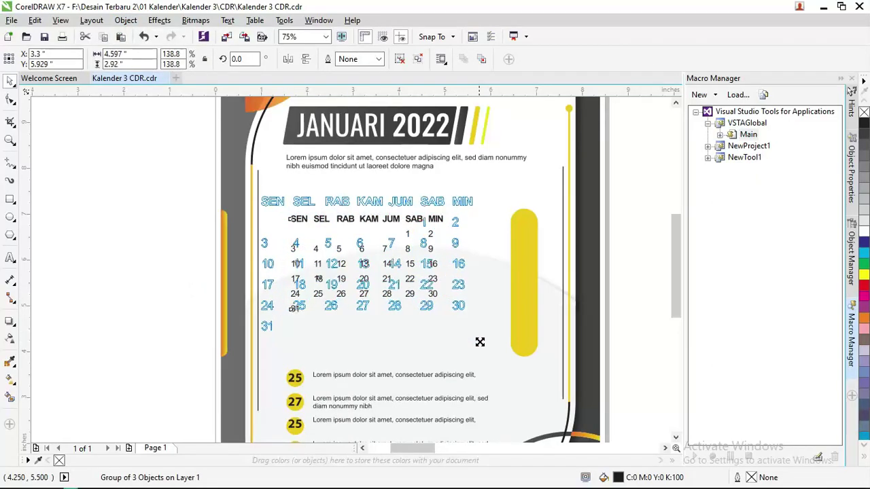
pyautogui.moveTo(461, 259); pyautogui.dragTo(525, 274)
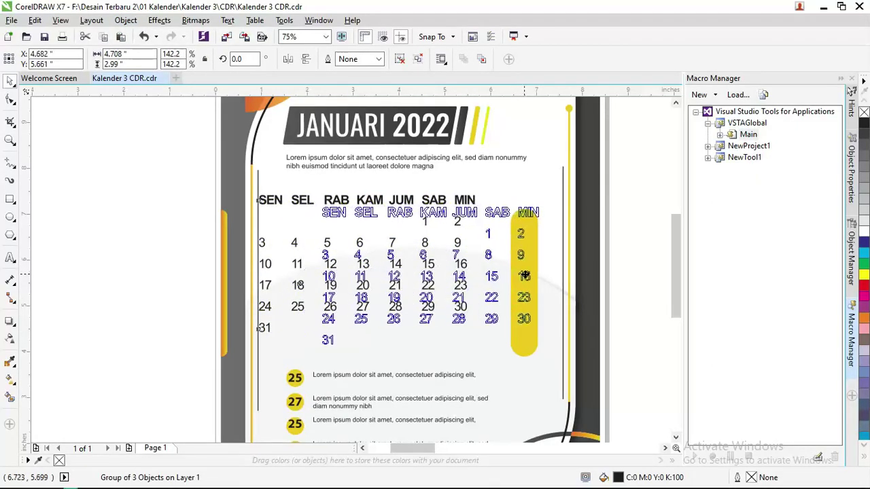
pyautogui.moveTo(319, 199); pyautogui.dragTo(306, 197)
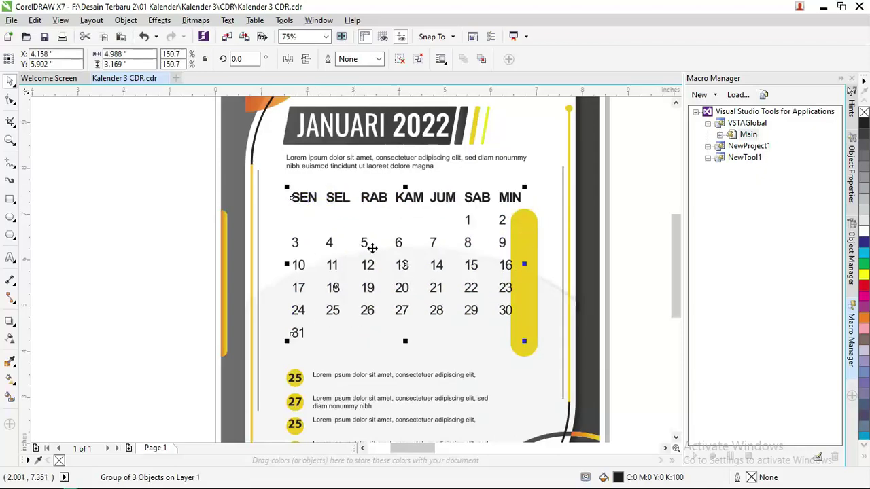
# Step: Place the yellow rounded bar behind the MIN column, from the heading down to 30
pyautogui.click(528, 258)
pyautogui.moveTo(534, 243); pyautogui.dragTo(516, 219)
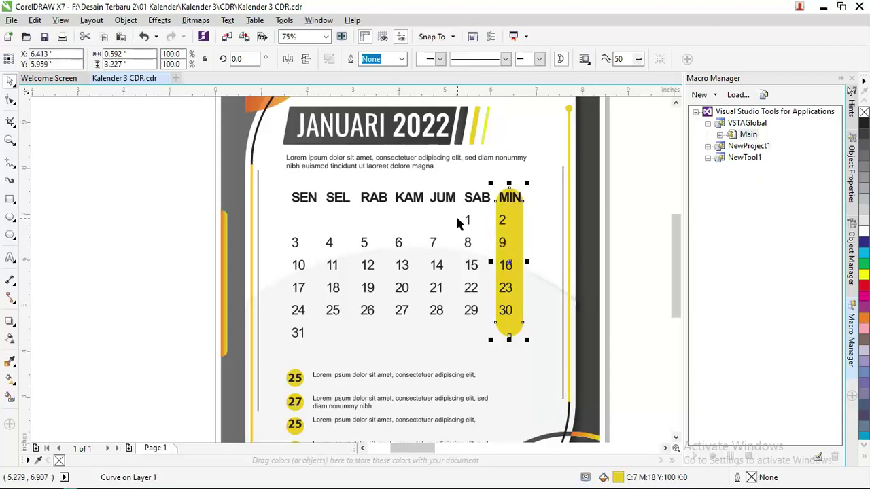
pyautogui.click(364, 243)
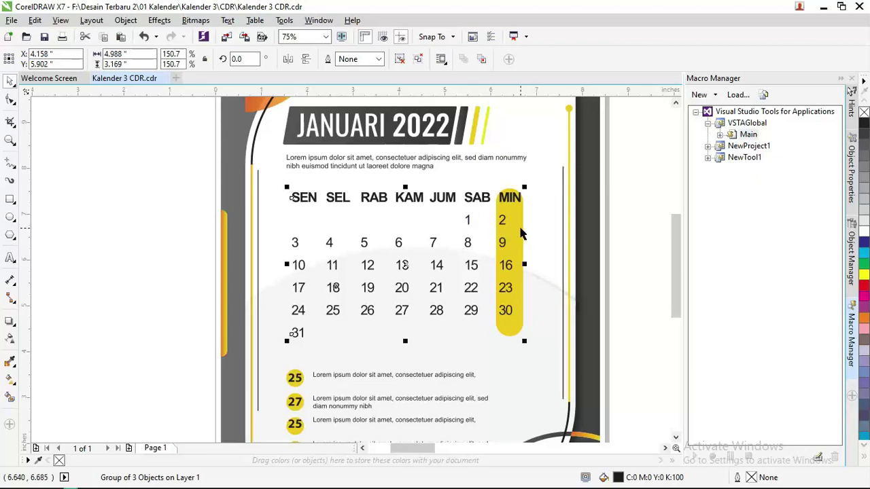
pyautogui.click(520, 227)
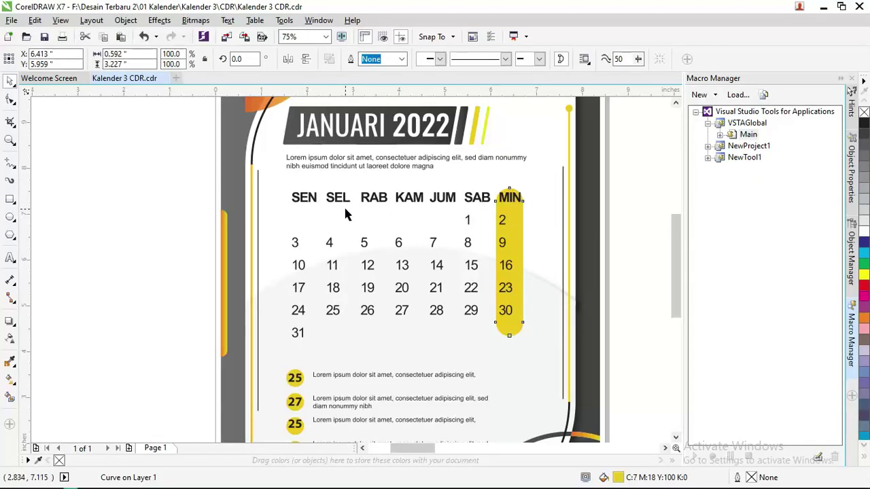
# Step: Zoom in on the KALENDER cover and select its 2021 title group
pyautogui.scroll(-3, 343, 207)
pyautogui.scroll(-2, 340, 233)
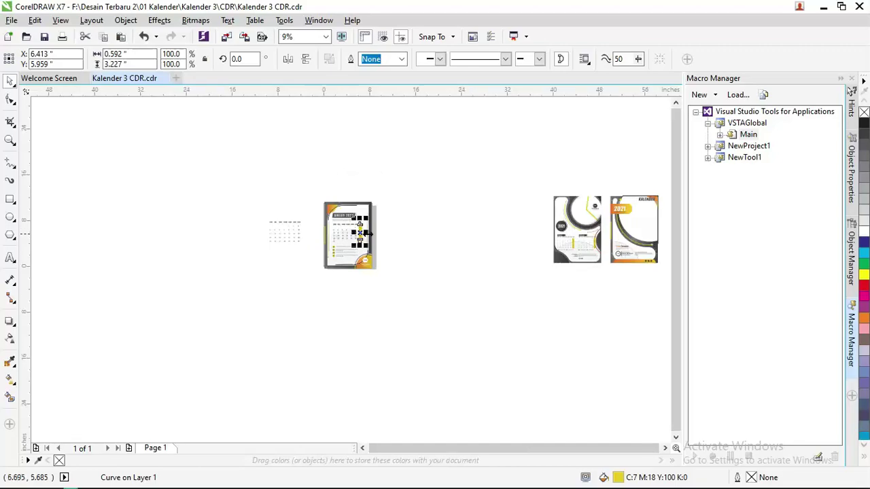
pyautogui.scroll(3, 353, 235)
pyautogui.scroll(1, 369, 237)
pyautogui.scroll(-3, 272, 227)
pyautogui.scroll(-2, 365, 244)
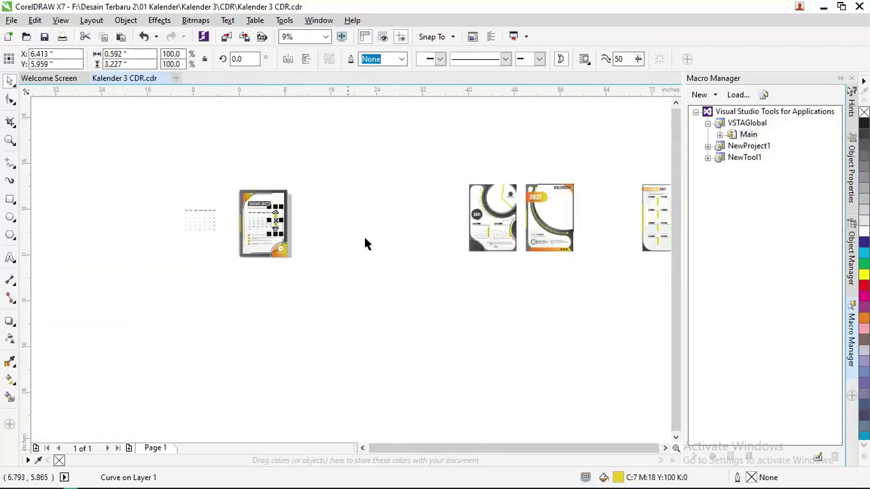
pyautogui.scroll(2, 570, 211)
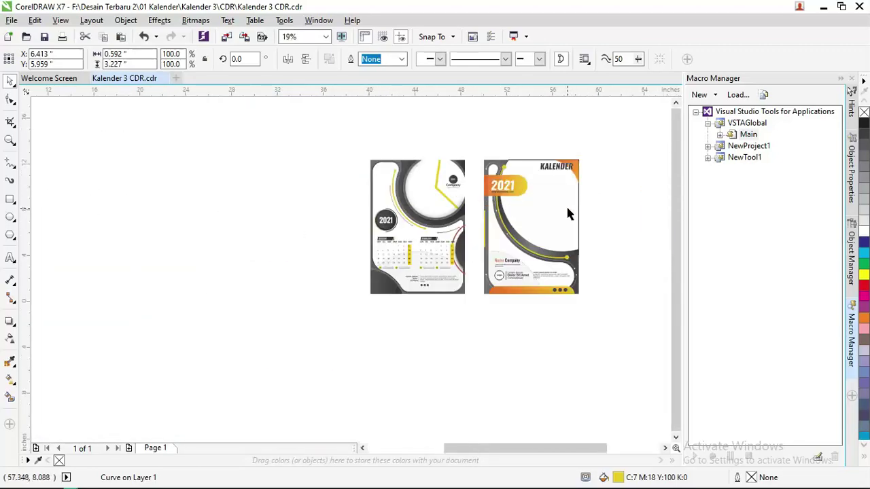
pyautogui.moveTo(629, 315); pyautogui.dragTo(482, 148)
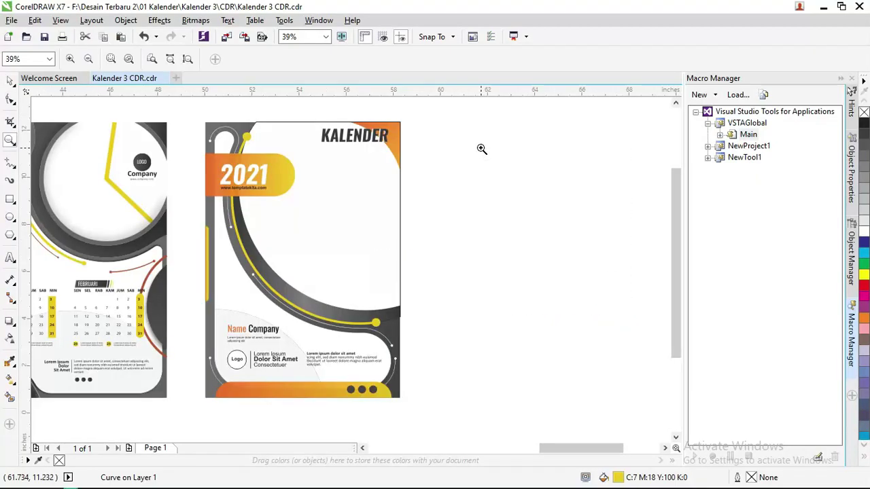
pyautogui.click(10, 80)
pyautogui.scroll(2, 265, 180)
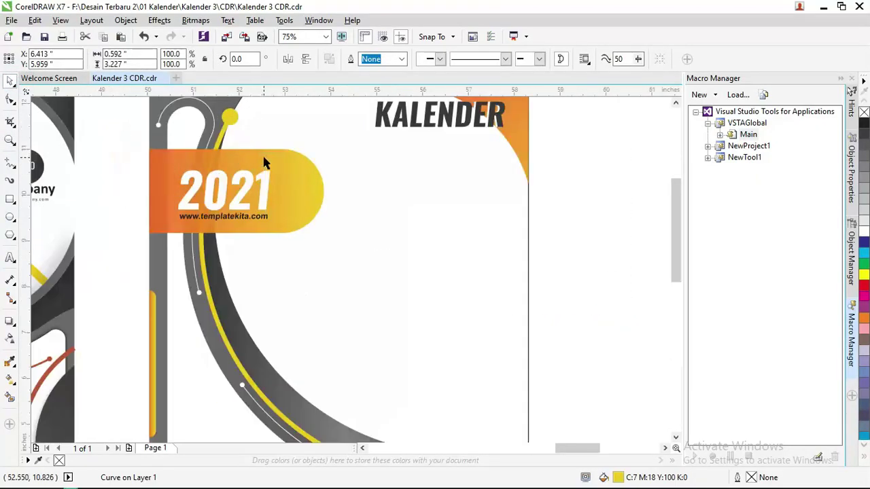
pyautogui.scroll(2, 266, 179)
pyautogui.click(269, 186)
pyautogui.scroll(-2, 269, 185)
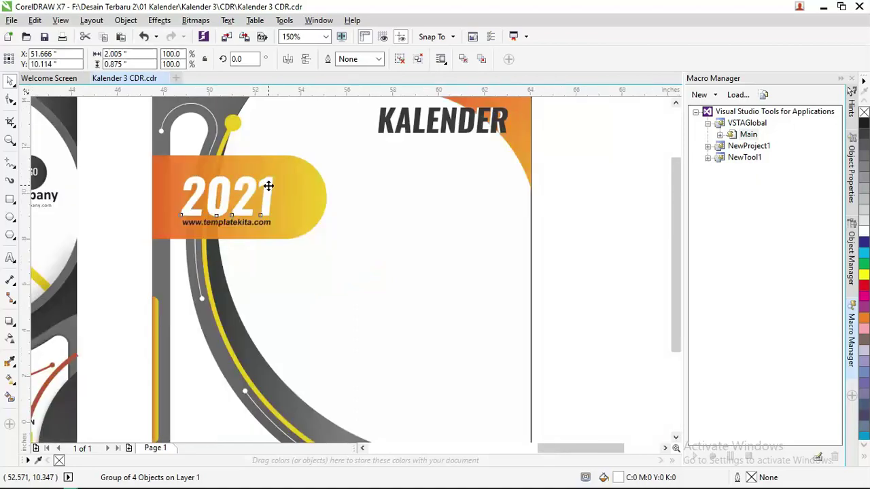
pyautogui.scroll(-2, 269, 186)
pyautogui.scroll(2, 268, 185)
pyautogui.scroll(-1, 269, 186)
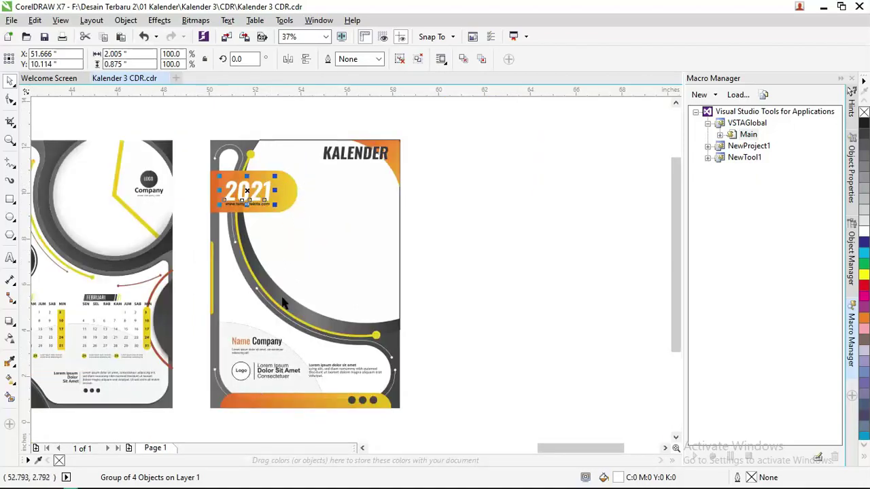
pyautogui.scroll(1, 272, 200)
pyautogui.scroll(1, 245, 157)
# Step: Ungroup the title, delete the final 1 and copy a 2 in its place to read 2022
pyautogui.rightClick(250, 149)
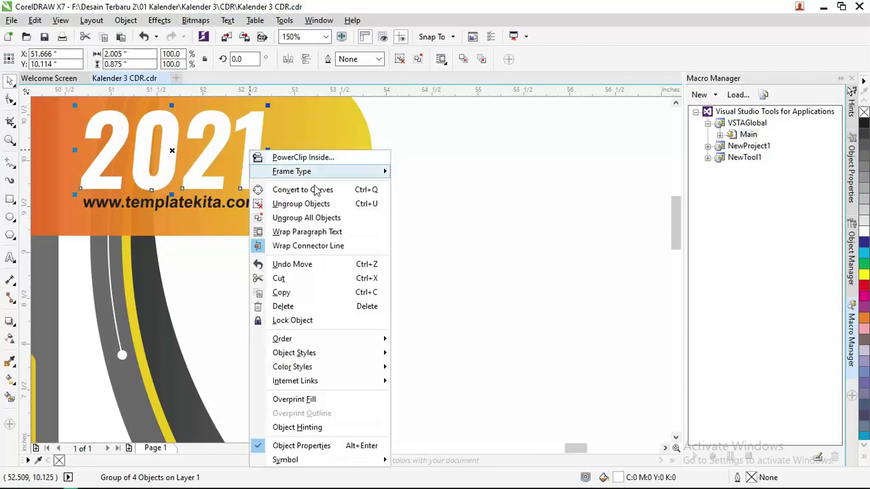
pyautogui.click(306, 216)
pyautogui.click(401, 184)
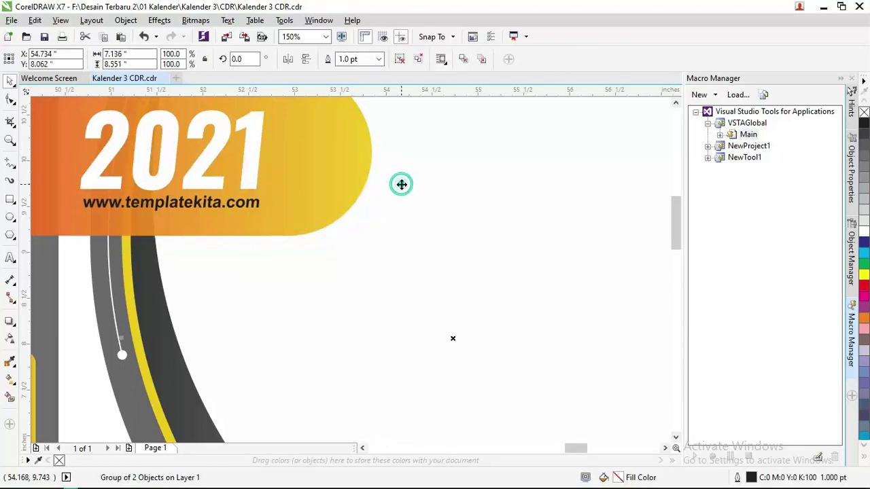
pyautogui.click(252, 143)
pyautogui.press('Delete')
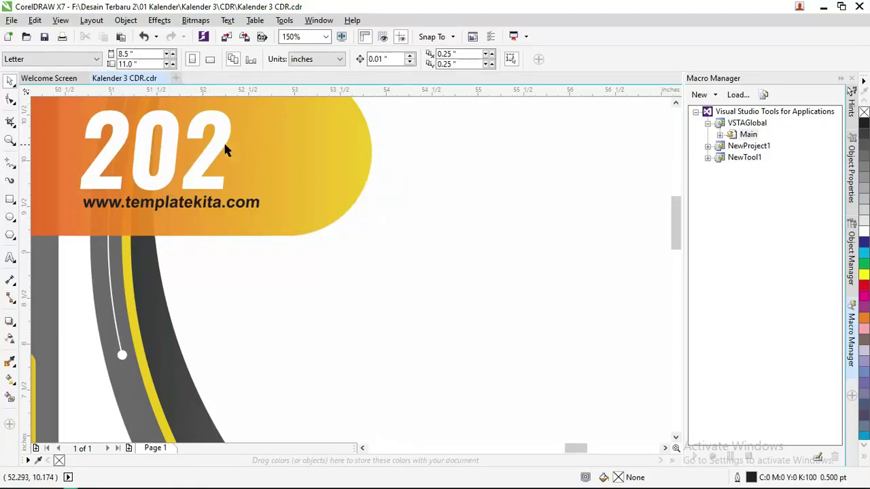
pyautogui.moveTo(219, 142); pyautogui.dragTo(267, 140)
# Step: Select the cover's circle group and drag the david-east building photo from the Wallpaper folder
pyautogui.scroll(-4, 295, 165)
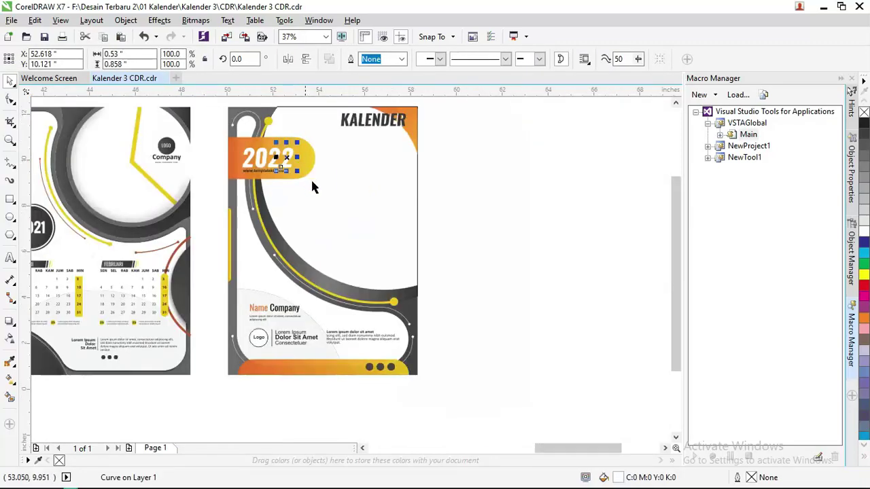
pyautogui.click(363, 182)
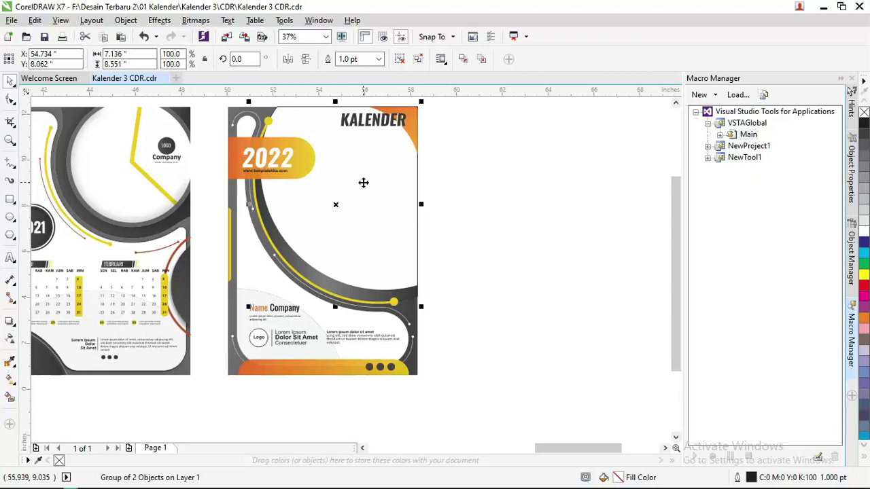
pyautogui.hotkey('alt', 'Tab')
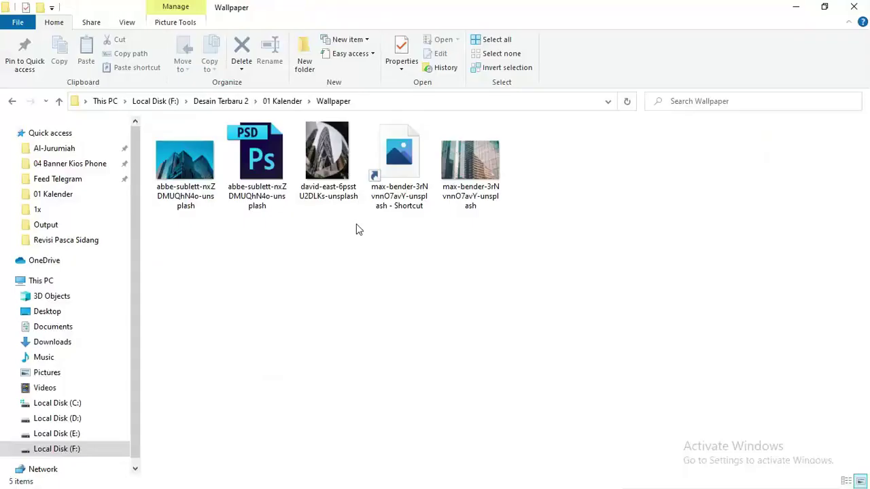
pyautogui.click(331, 183)
pyautogui.moveTo(313, 252); pyautogui.dragTo(313, 269)
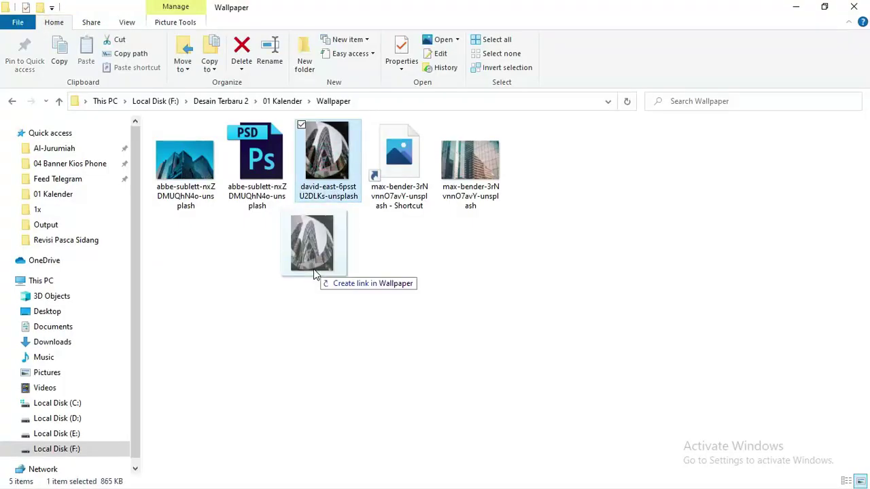
pyautogui.hotkey('alt', 'Tab')
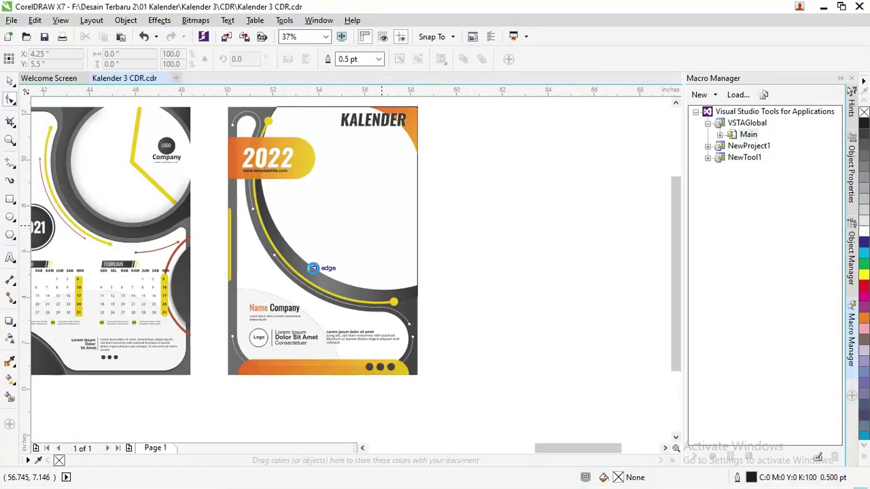
# Step: Drop the david-east photo onto the canvas and scale it to 39.2%
pyautogui.moveTo(313, 269); pyautogui.dragTo(313, 269)
pyautogui.scroll(-4, 311, 292)
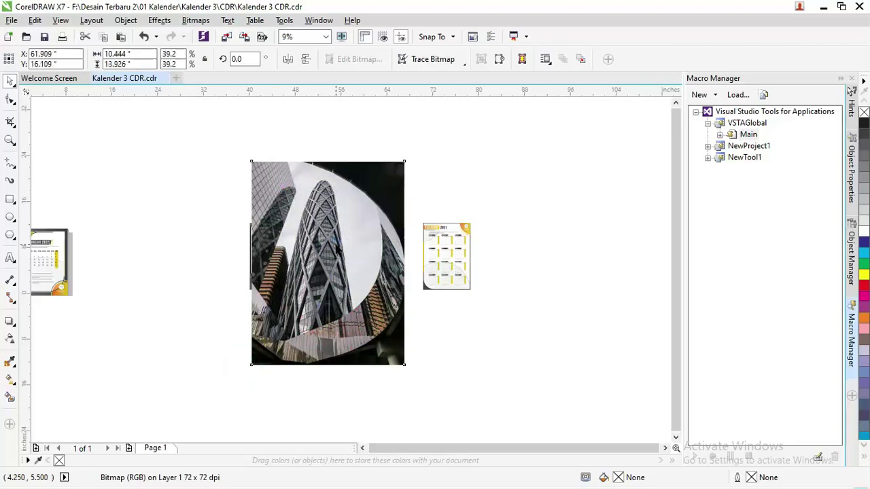
pyautogui.moveTo(245, 369)
pyautogui.mouseDown()
pyautogui.moveTo(344, 240)
pyautogui.moveTo(380, 241)
pyautogui.mouseUp()
pyautogui.scroll(2, 384, 238)
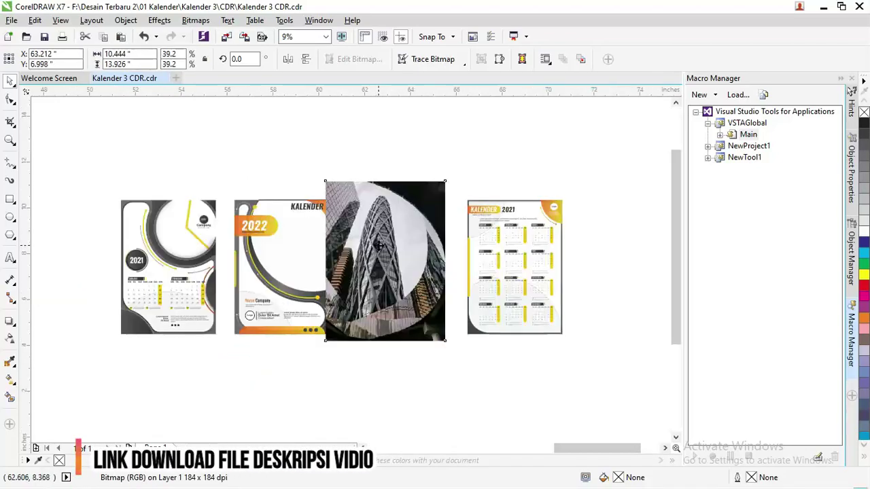
pyautogui.scroll(2, 401, 220)
# Step: Select the cover's circle group, then reselect the building photo
pyautogui.rightClick(403, 217)
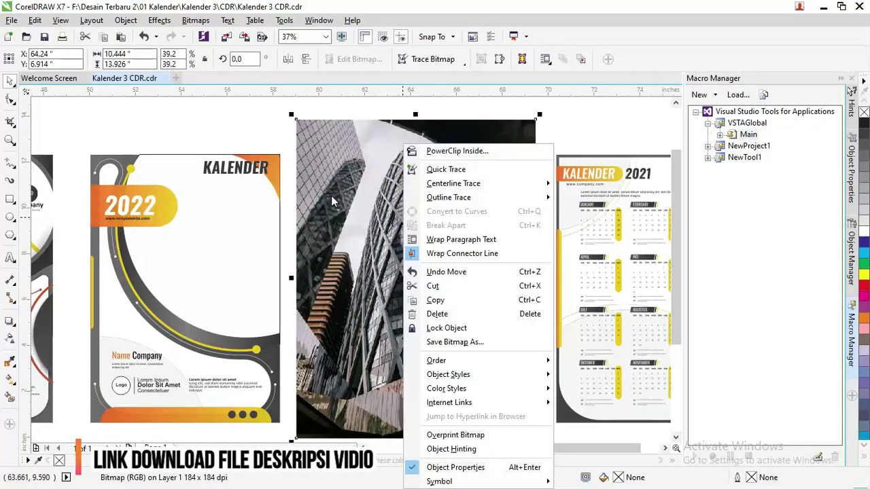
pyautogui.click(250, 189)
pyautogui.click(248, 211)
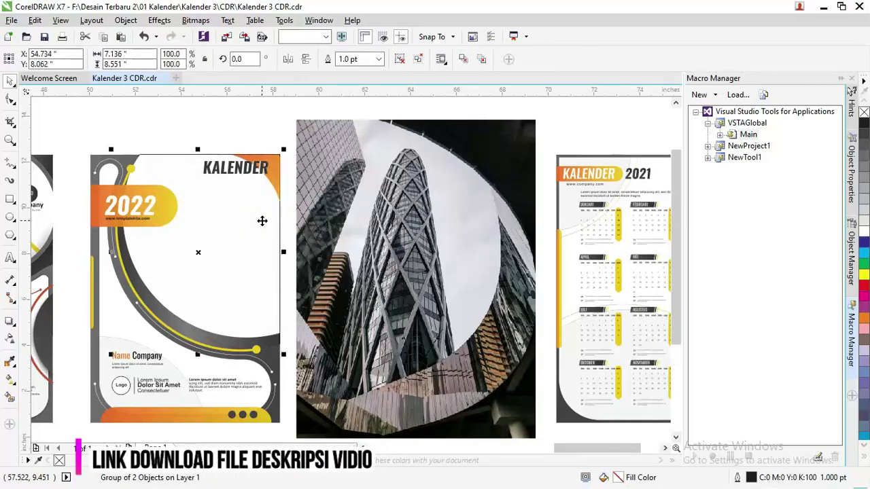
pyautogui.click(378, 207)
# Step: PowerClip the building photo inside the cover's circle frame
pyautogui.rightClick(384, 184)
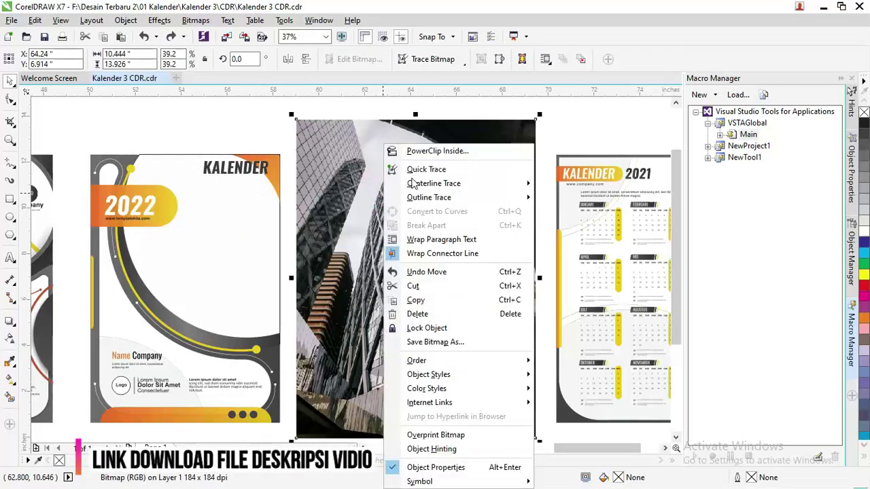
pyautogui.click(437, 151)
pyautogui.click(235, 220)
pyautogui.click(374, 212)
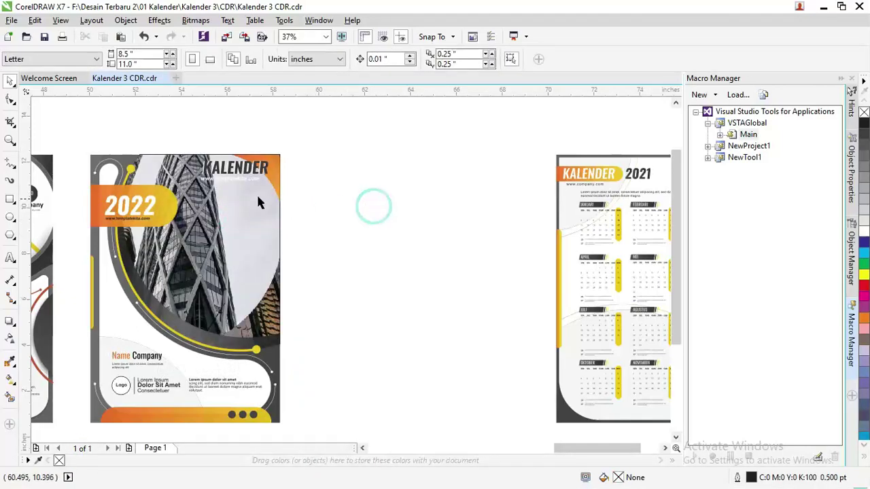
pyautogui.click(202, 234)
# Step: Edit the PowerClip, shrinking and moving the photo to 29.9% so the tower fills the circle
pyautogui.rightClick(202, 234)
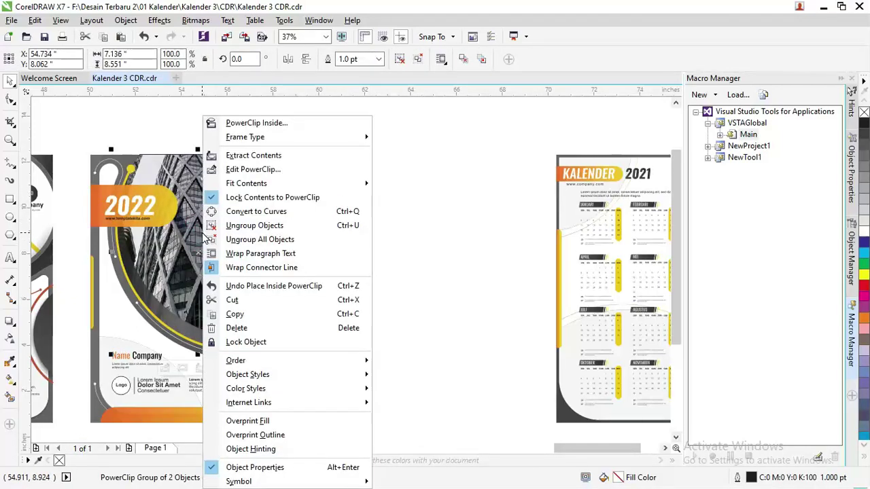
pyautogui.click(243, 170)
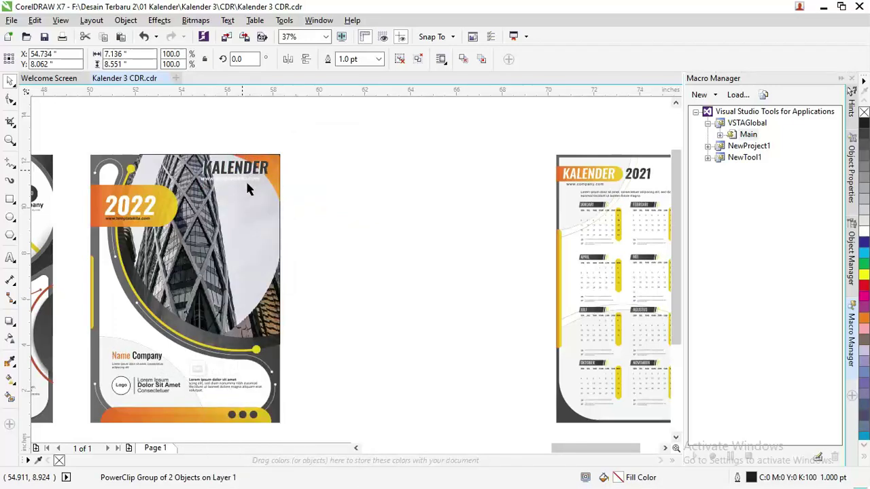
pyautogui.click(241, 215)
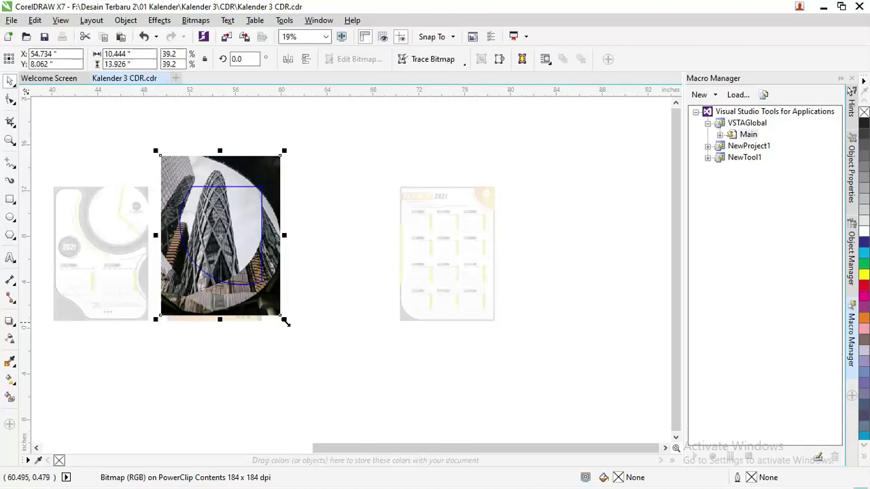
pyautogui.moveTo(286, 322); pyautogui.dragTo(253, 278)
pyautogui.moveTo(222, 212)
pyautogui.mouseDown()
pyautogui.moveTo(234, 228)
pyautogui.moveTo(232, 220)
pyautogui.mouseUp()
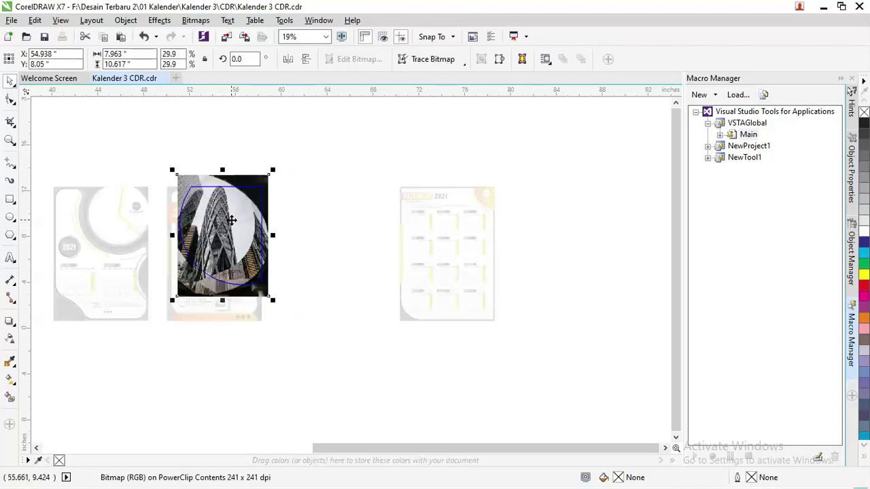
pyautogui.rightClick(232, 220)
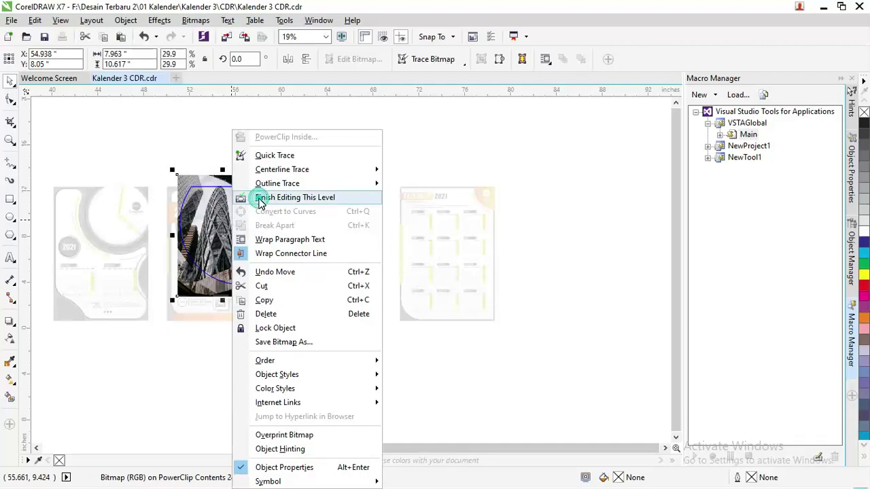
pyautogui.click(260, 202)
pyautogui.scroll(4, 213, 224)
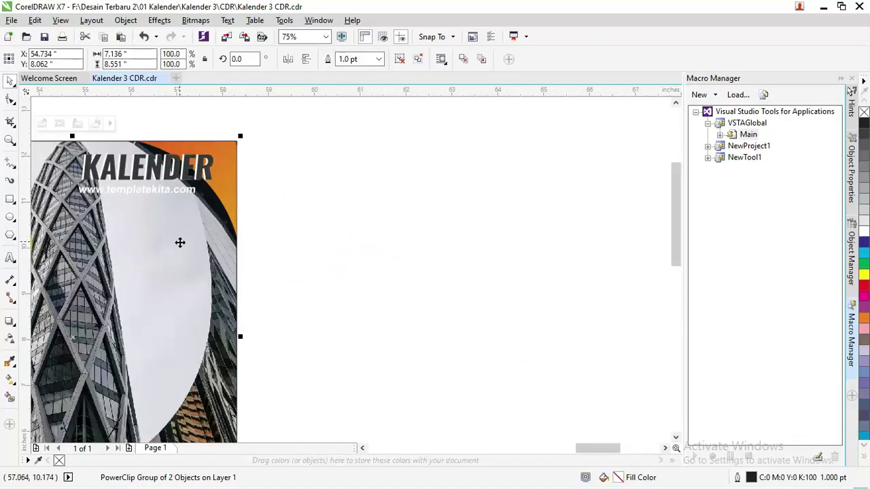
# Step: Review the 2022 cover's tower photo in its circle, then collapse the Macro Manager docker
pyautogui.moveTo(573, 449); pyautogui.dragTo(546, 449)
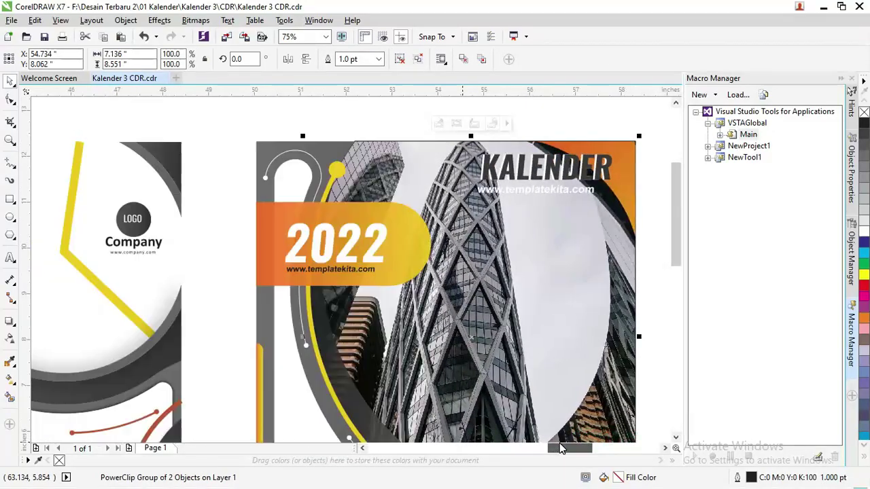
pyautogui.scroll(-2, 350, 309)
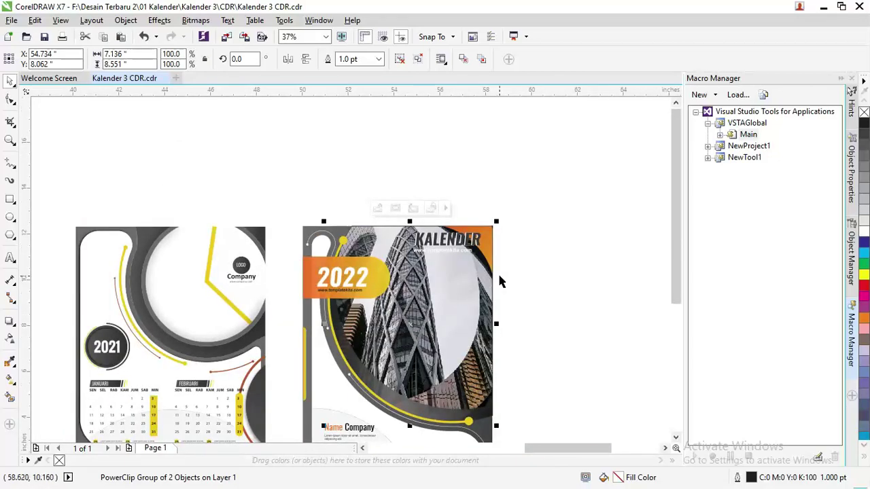
pyautogui.moveTo(676, 220); pyautogui.dragTo(670, 278)
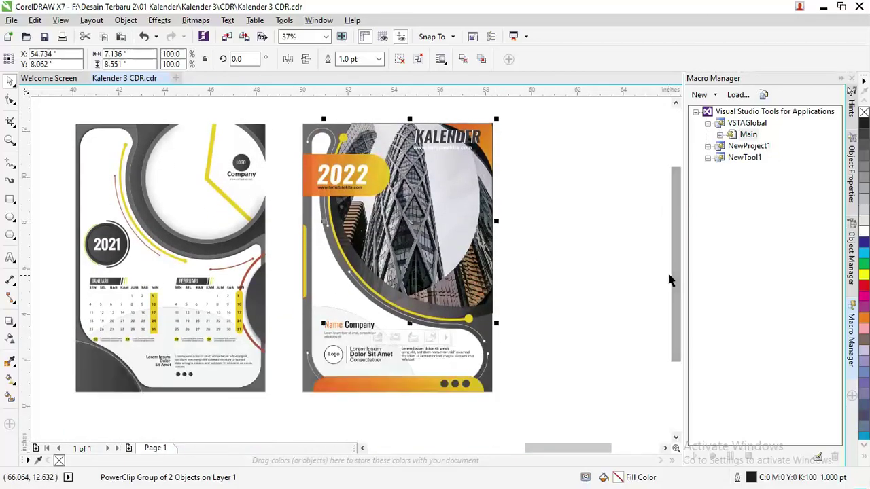
pyautogui.moveTo(534, 449)
pyautogui.mouseDown()
pyautogui.moveTo(491, 453)
pyautogui.moveTo(526, 450)
pyautogui.mouseUp()
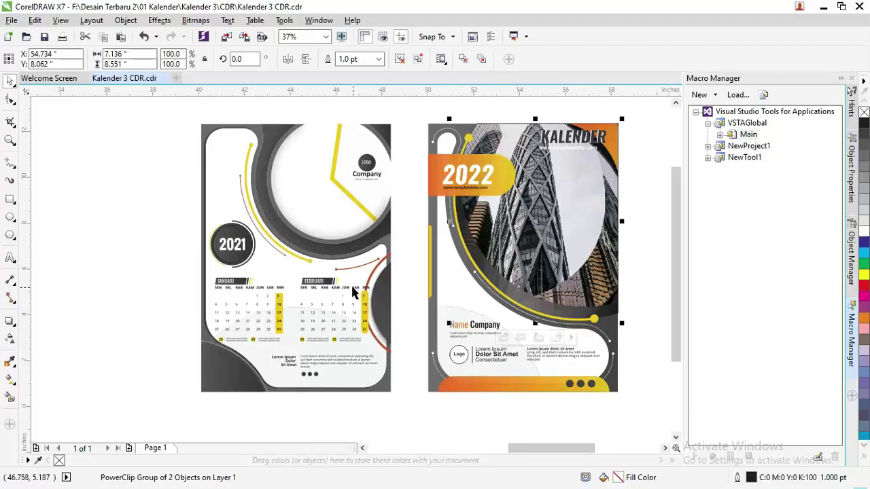
pyautogui.scroll(-2, 353, 292)
pyautogui.moveTo(540, 447); pyautogui.dragTo(589, 442)
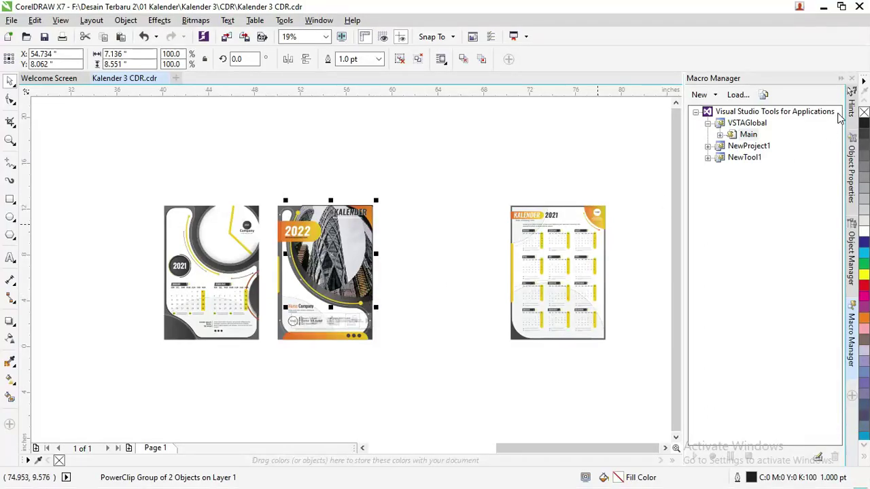
pyautogui.click(841, 78)
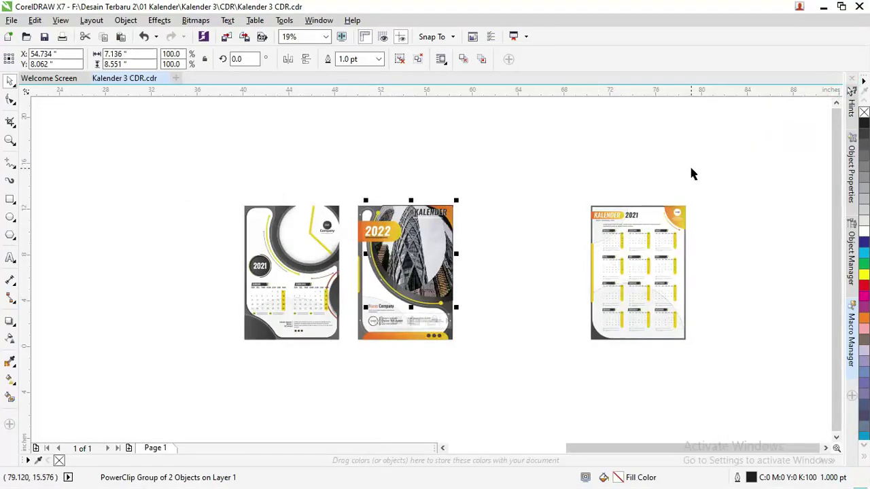